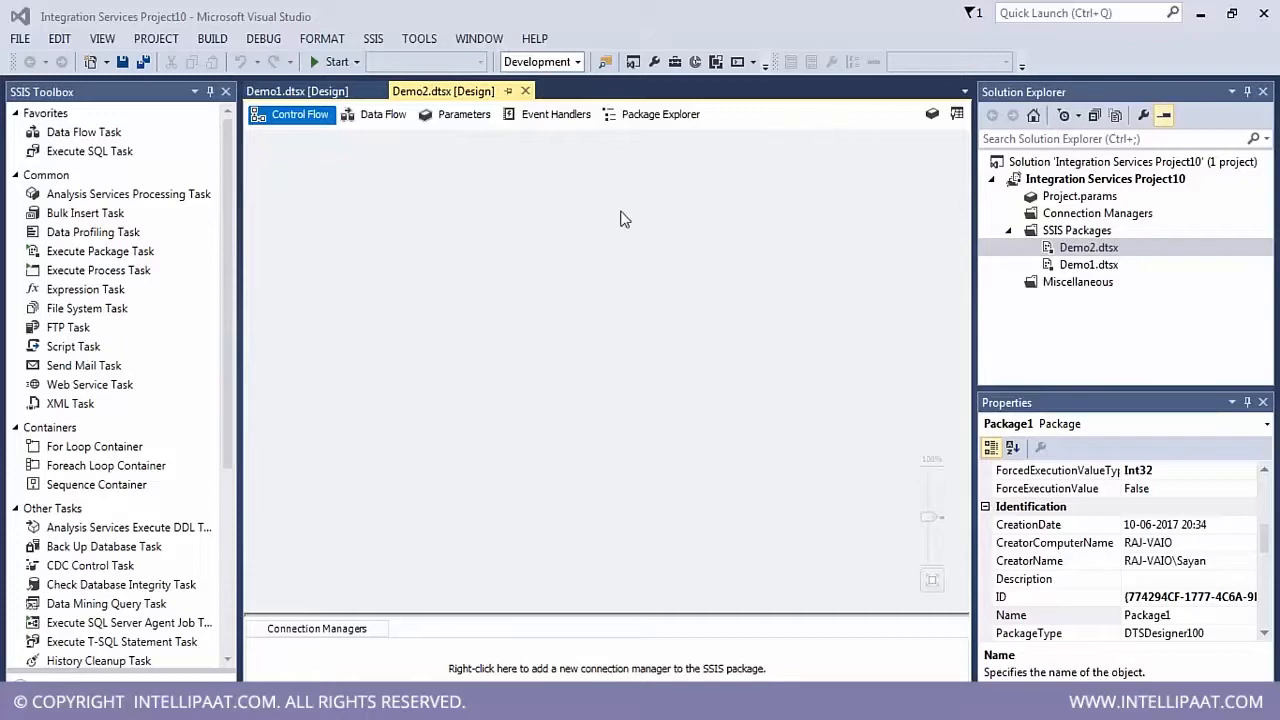
- Add a new Data Flow task to the Demo2.dtsx package
{"action": "left_click", "coordinate": [371, 116]}
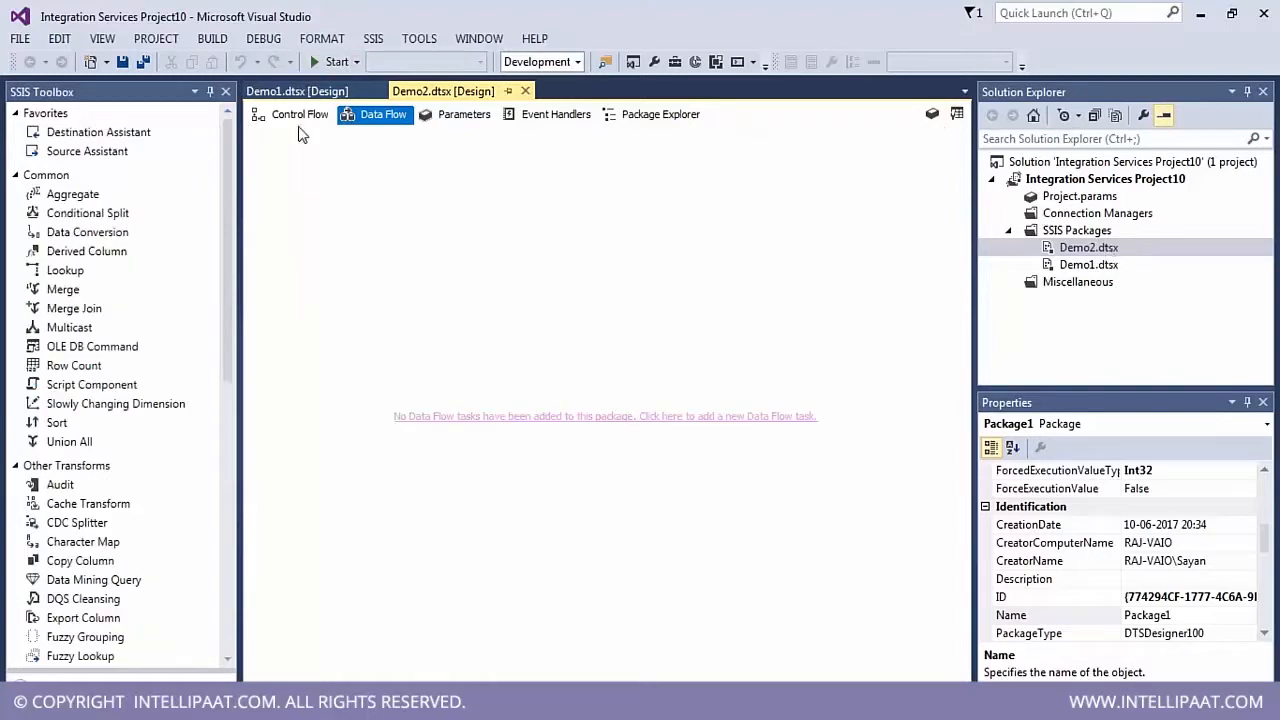
{"action": "double_click", "coordinate": [1086, 265]}
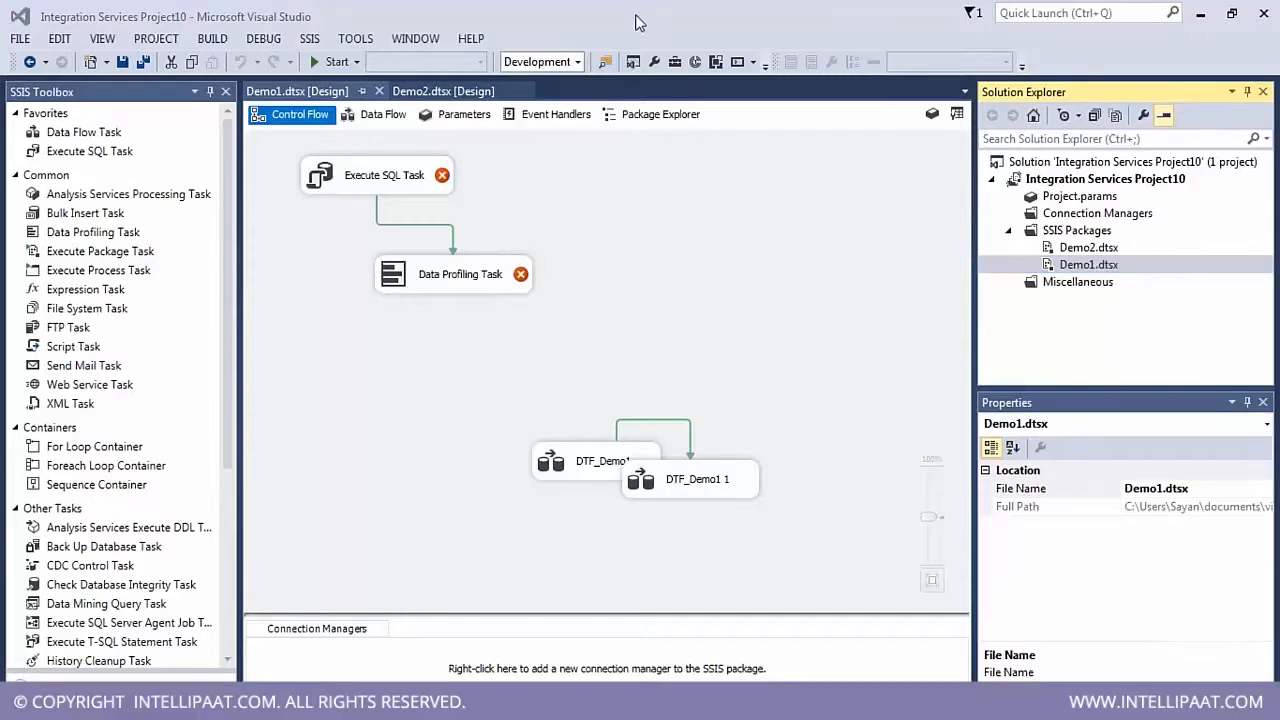
{"action": "double_click", "coordinate": [1090, 250]}
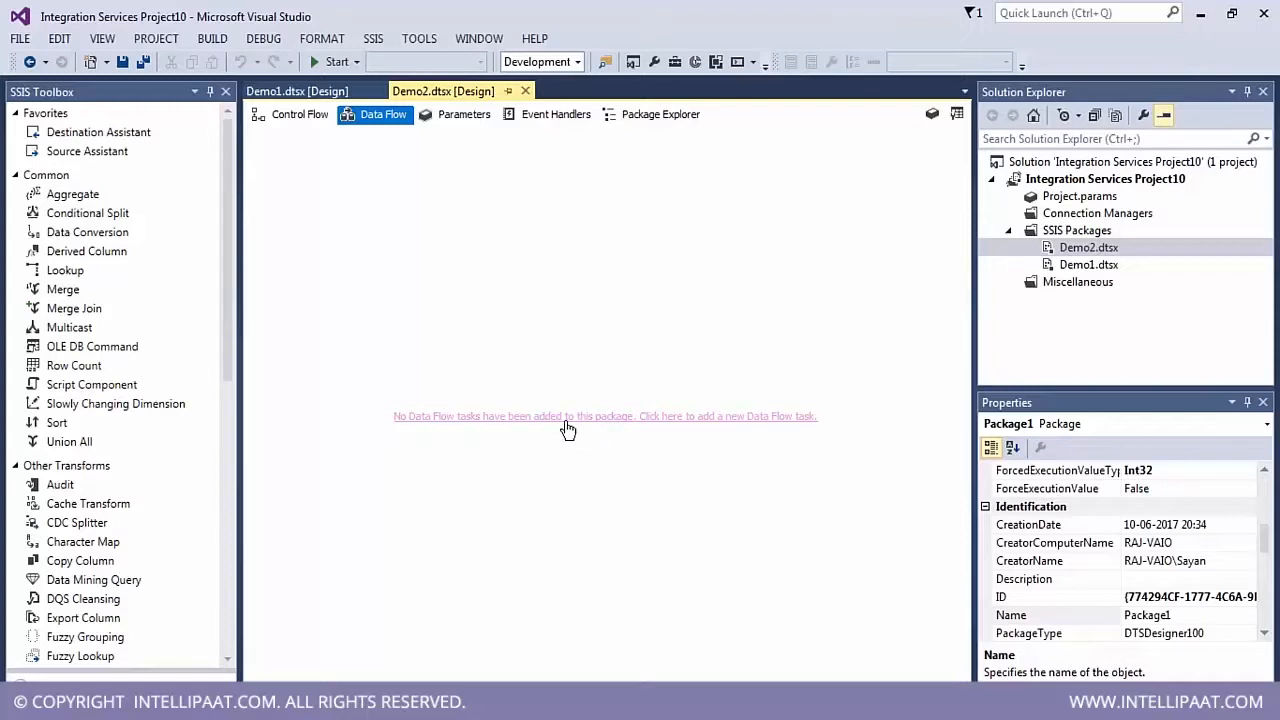
{"action": "left_click", "coordinate": [290, 117]}
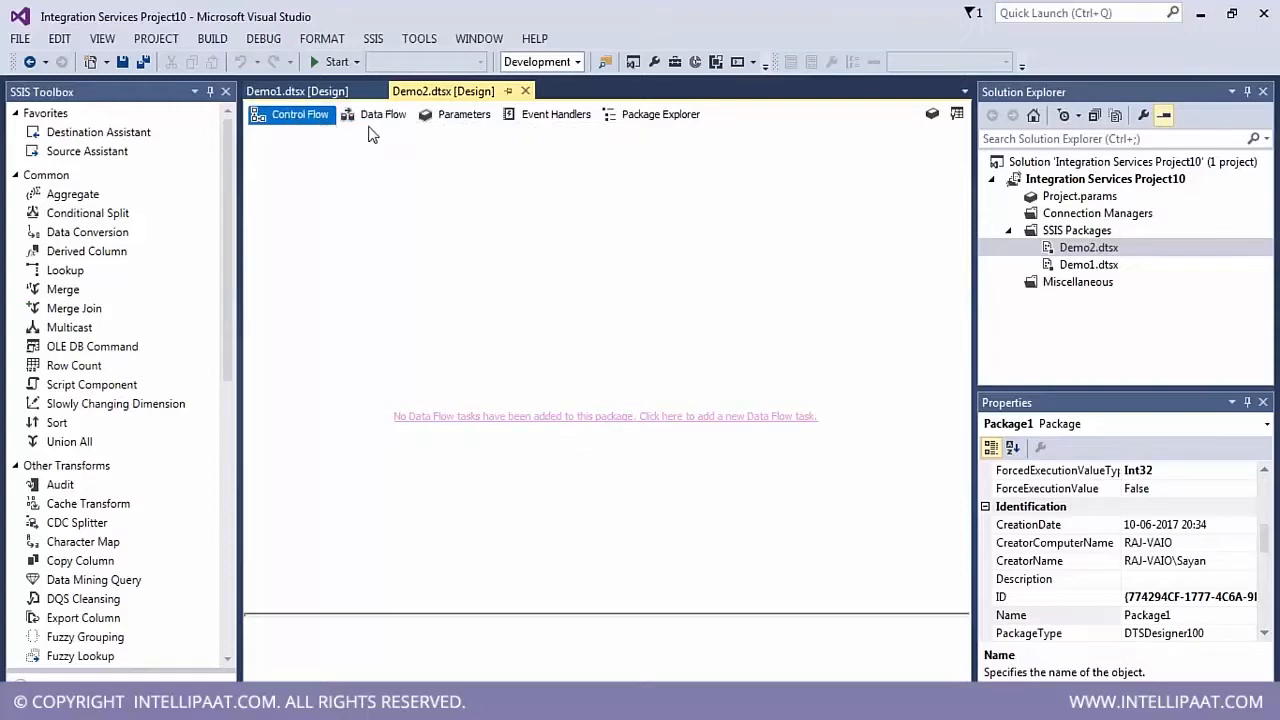
{"action": "left_click", "coordinate": [377, 117]}
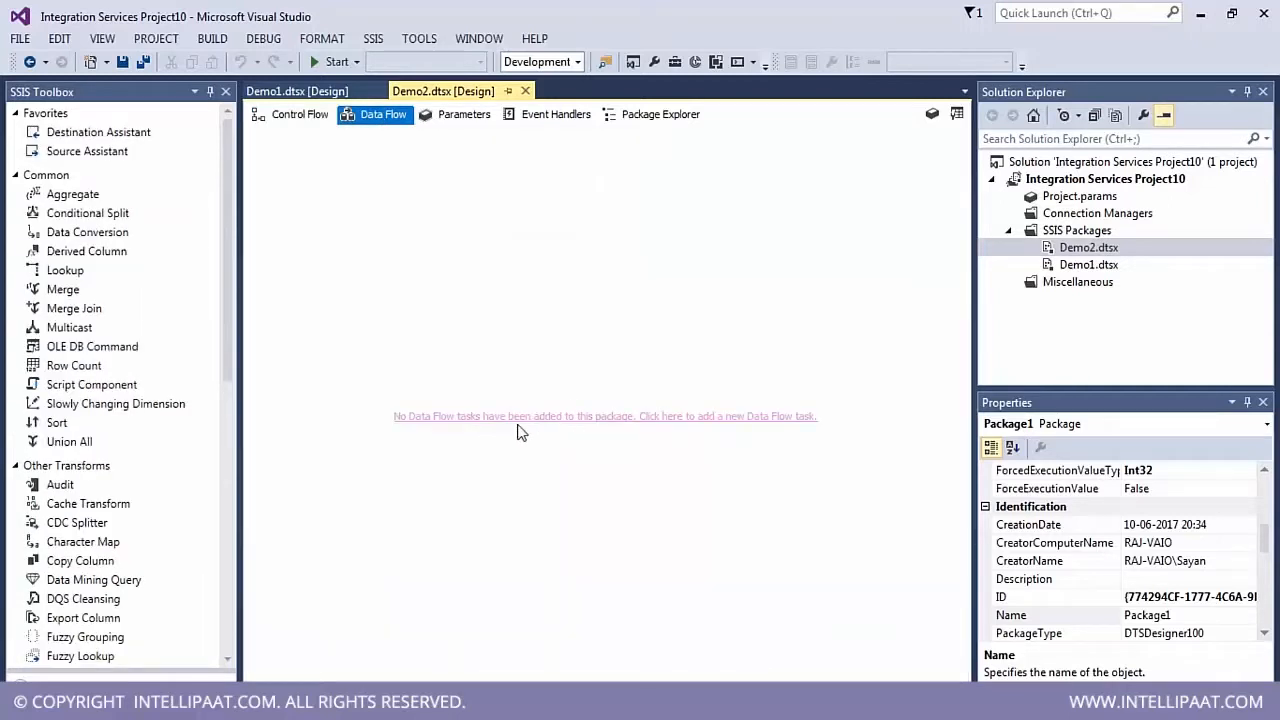
{"action": "left_click", "coordinate": [610, 420]}
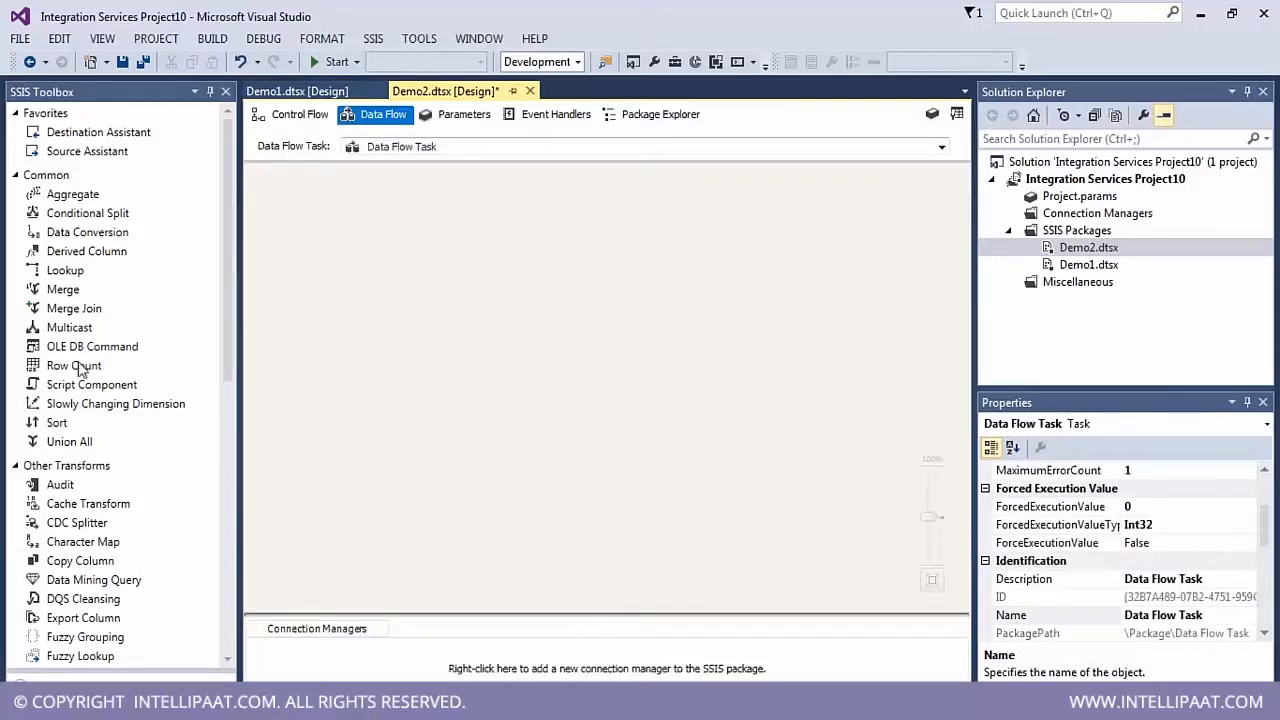
- Examine the source and destination assistants and the components listed under Other Sources, including XML, CDC, ADO NET and OLE DB
{"action": "left_click", "coordinate": [100, 138]}
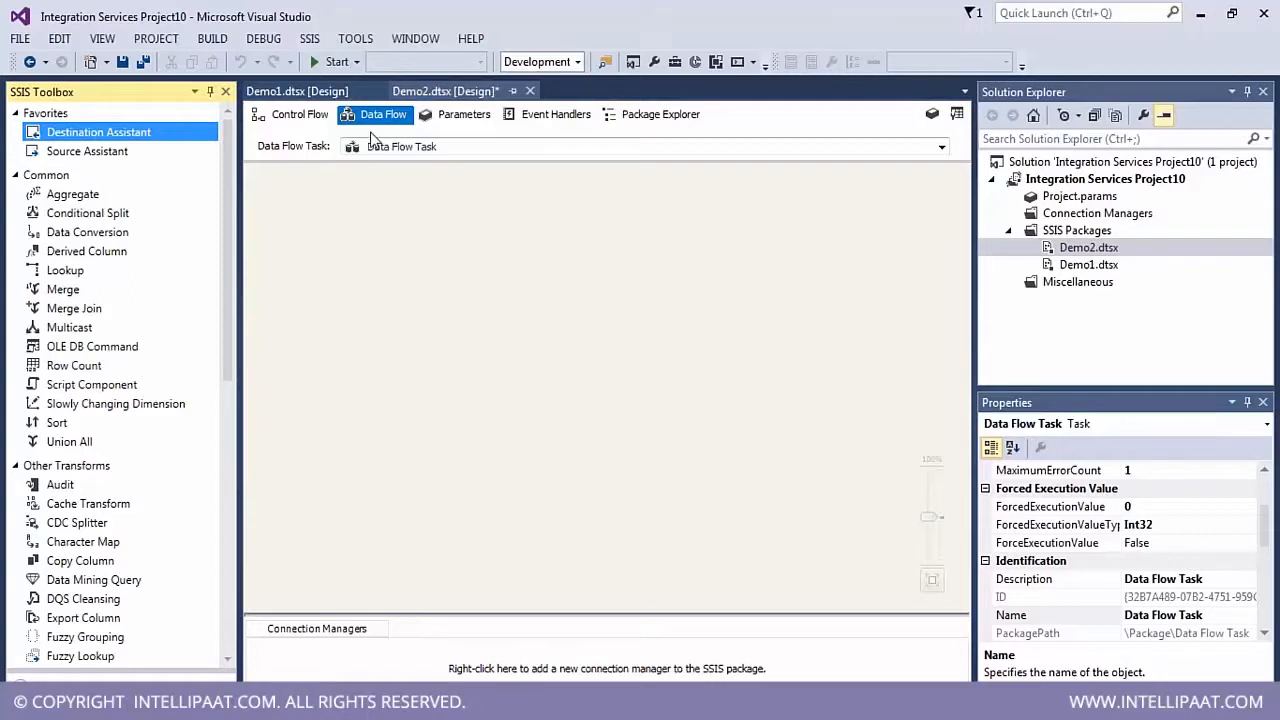
{"action": "left_click", "coordinate": [100, 151]}
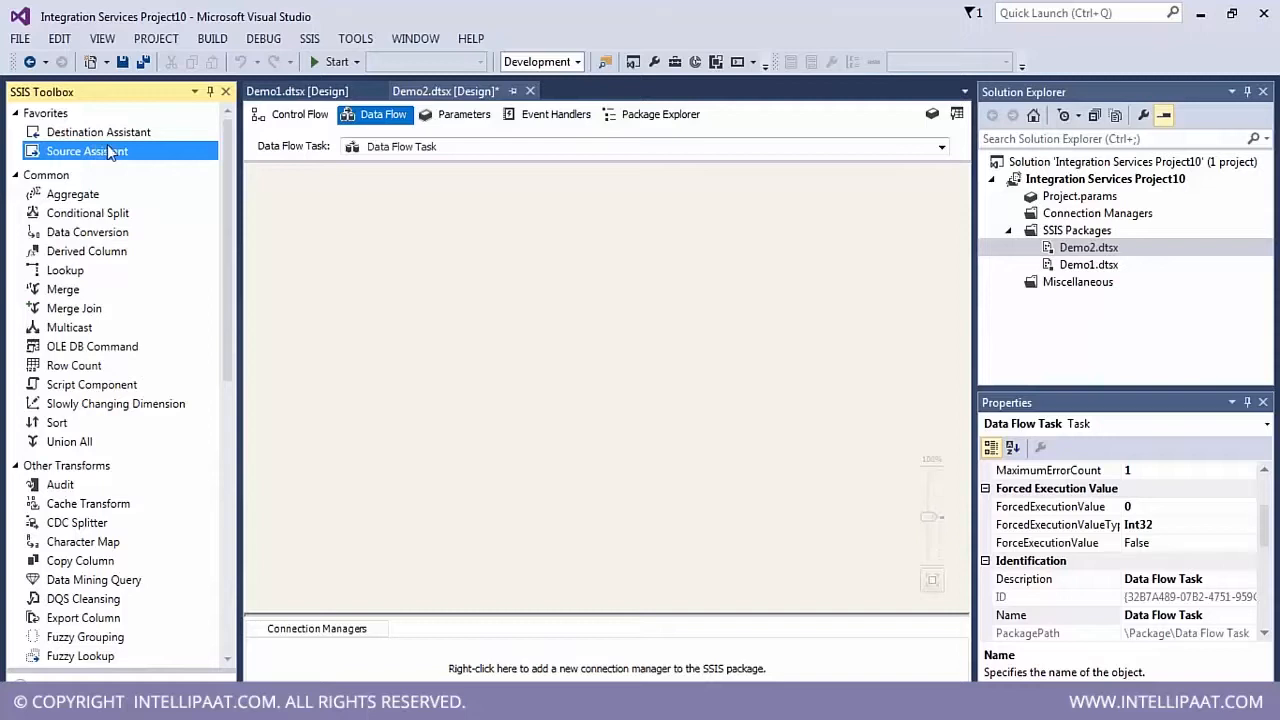
{"action": "scroll", "coordinate": [178, 300], "scroll_direction": "down", "scroll_amount": 10}
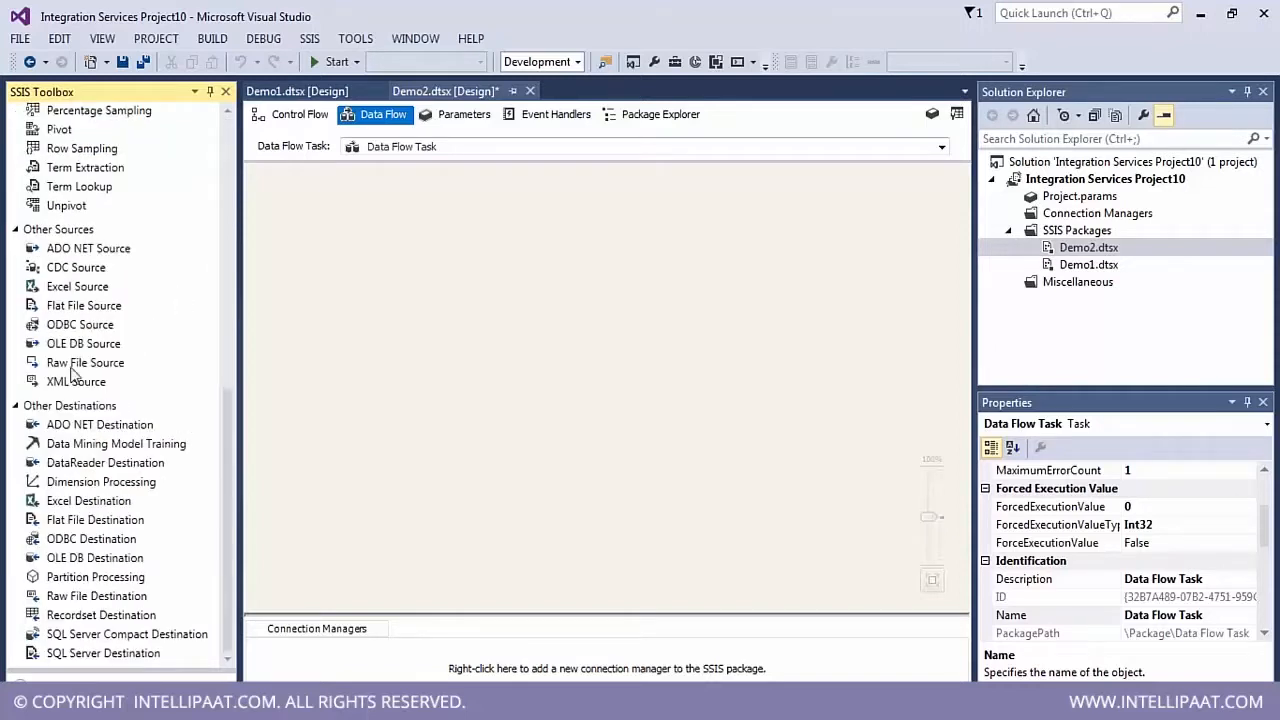
{"action": "scroll", "coordinate": [120, 505], "scroll_direction": "up", "scroll_amount": 10}
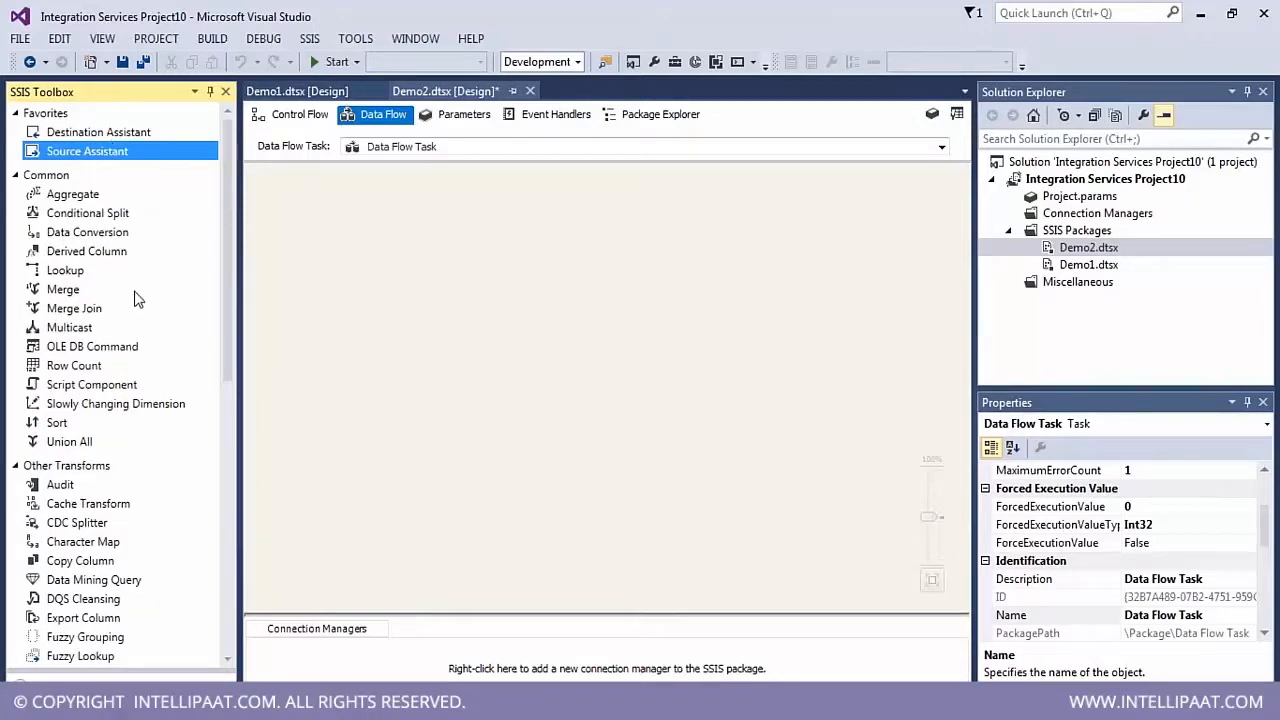
{"action": "scroll", "coordinate": [135, 305], "scroll_direction": "down", "scroll_amount": 10}
{"action": "left_click", "coordinate": [80, 386]}
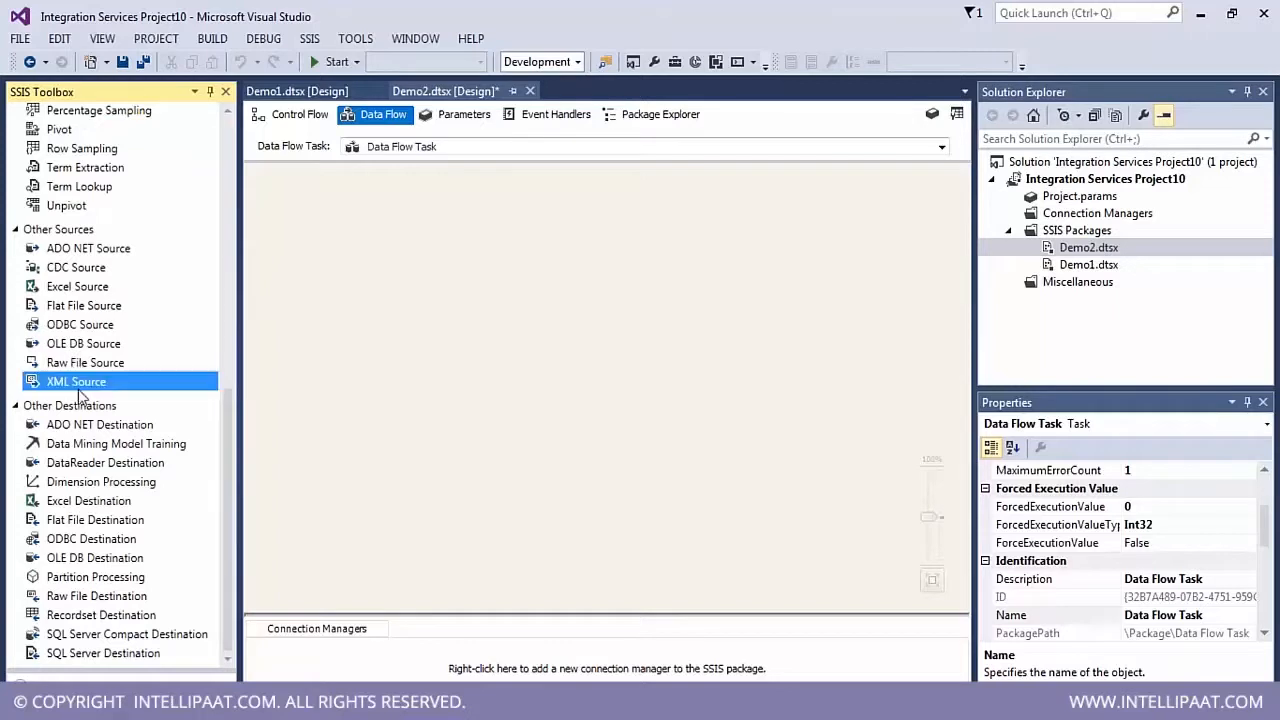
{"action": "left_click", "coordinate": [84, 330]}
{"action": "left_click", "coordinate": [74, 266]}
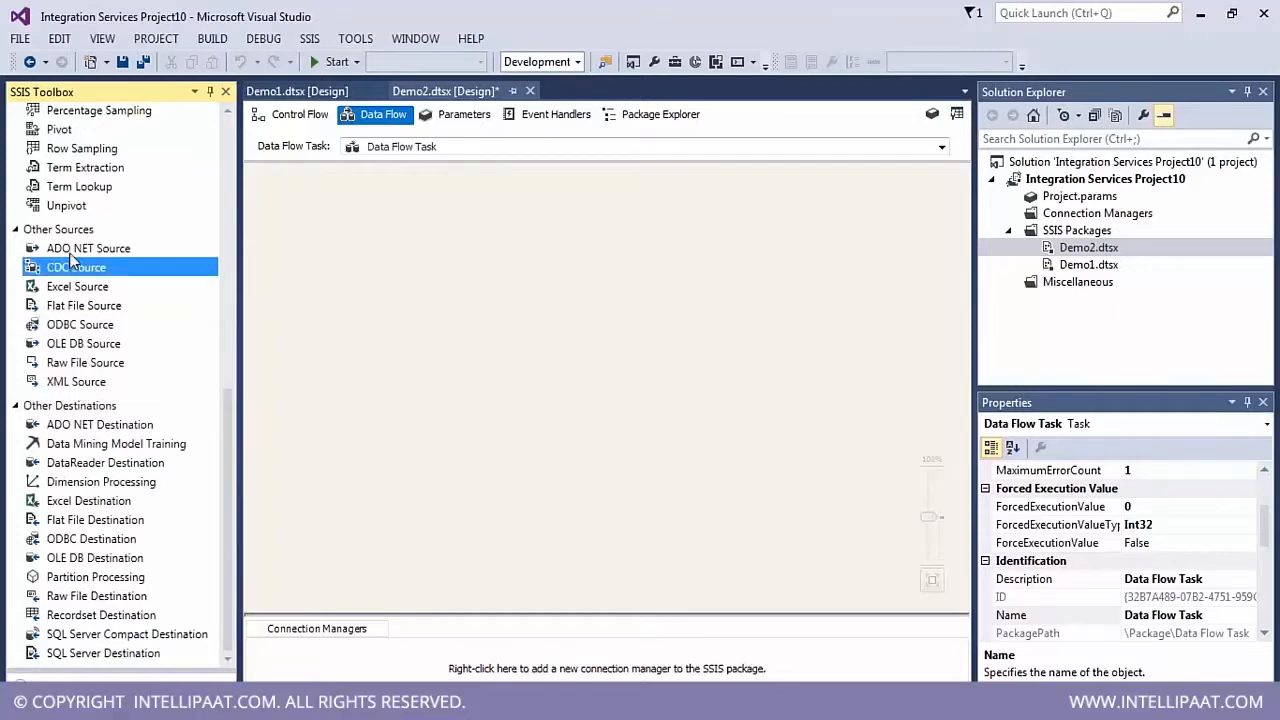
{"action": "left_click", "coordinate": [71, 255]}
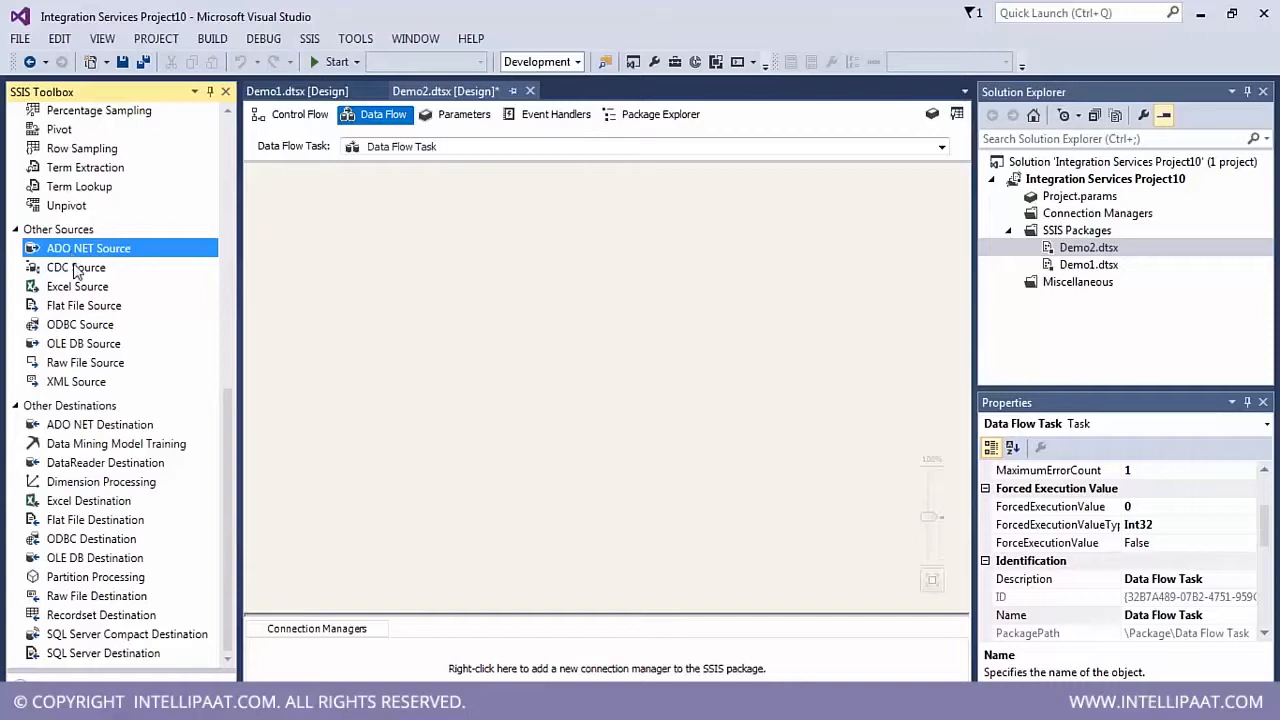
{"action": "left_click", "coordinate": [77, 272]}
{"action": "left_click", "coordinate": [88, 250]}
{"action": "left_click", "coordinate": [85, 344]}
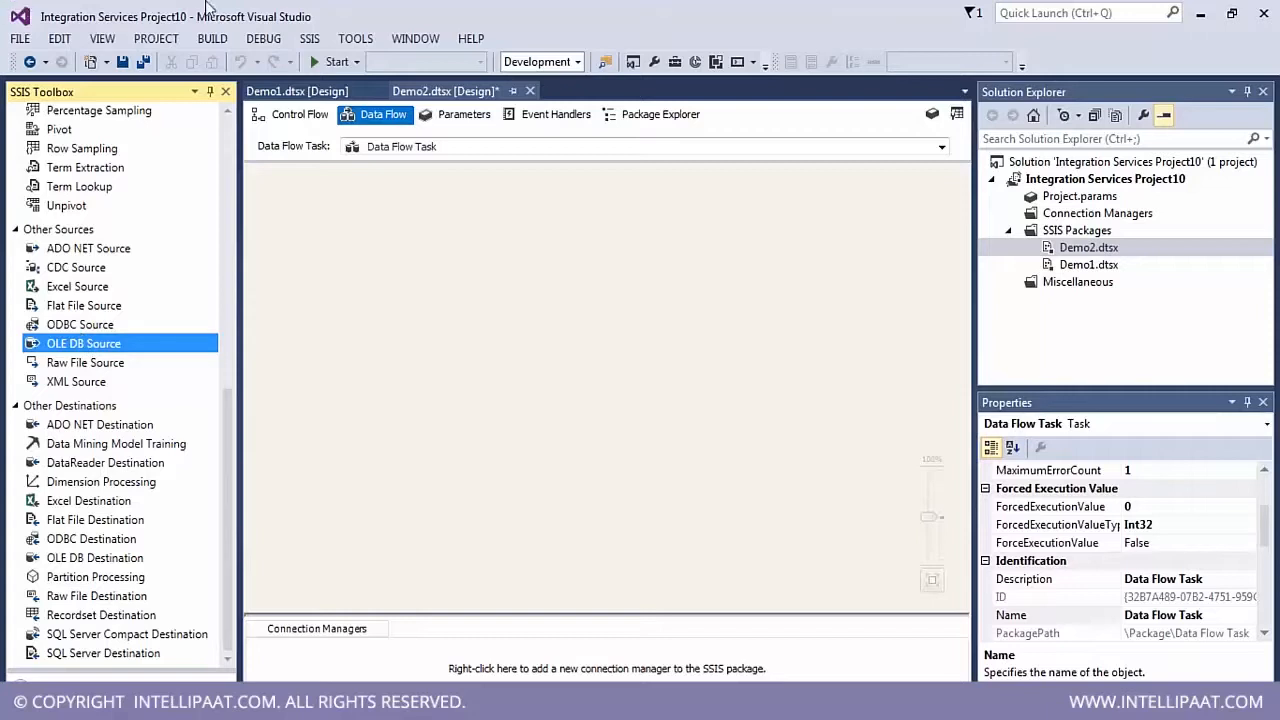
- Search Windows for "data s" and open the Data Sources (ODBC) administrator
{"action": "left_click", "coordinate": [20, 705]}
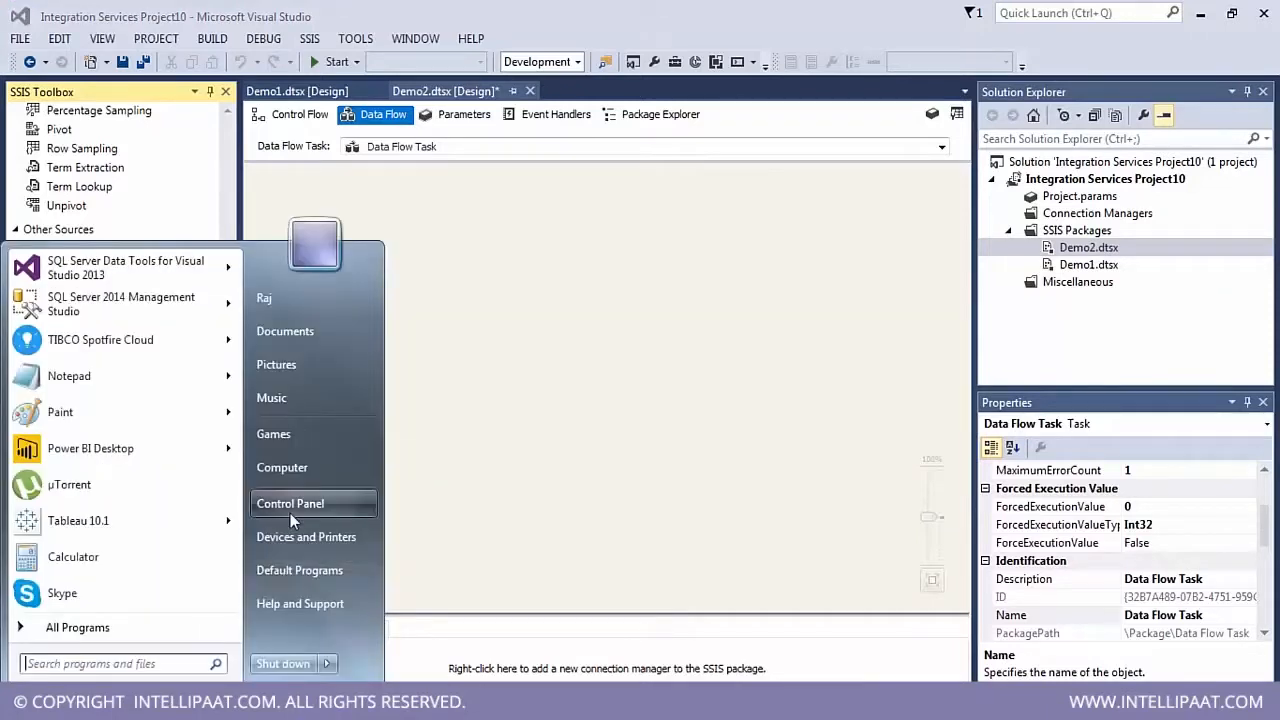
{"action": "left_click", "coordinate": [117, 662]}
{"action": "type", "text": "dat"}
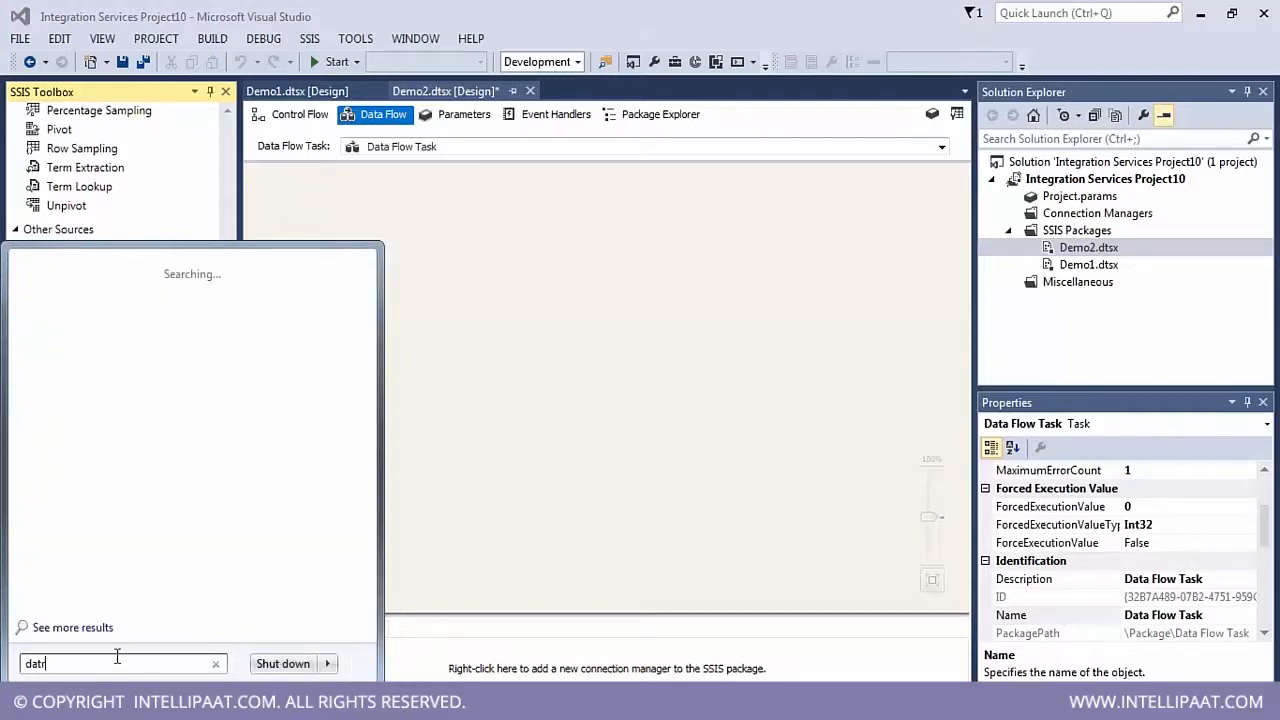
{"action": "type", "text": "a s"}
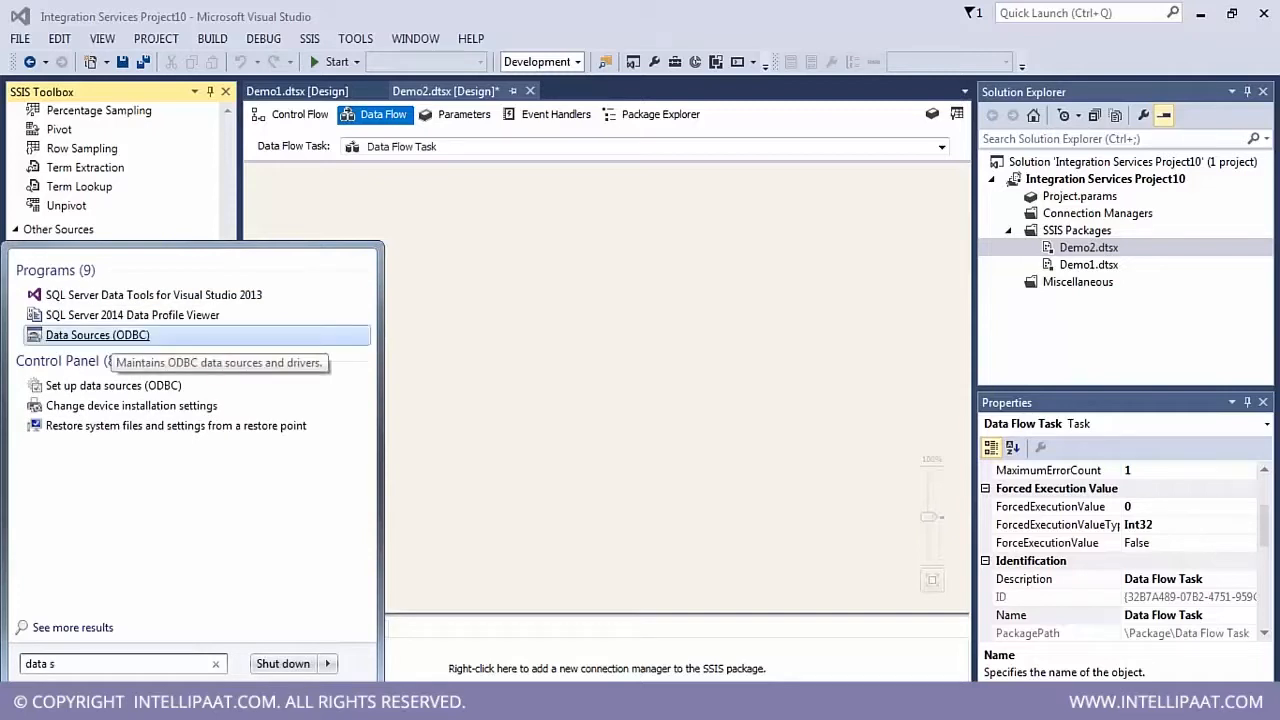
{"action": "left_click", "coordinate": [110, 336]}
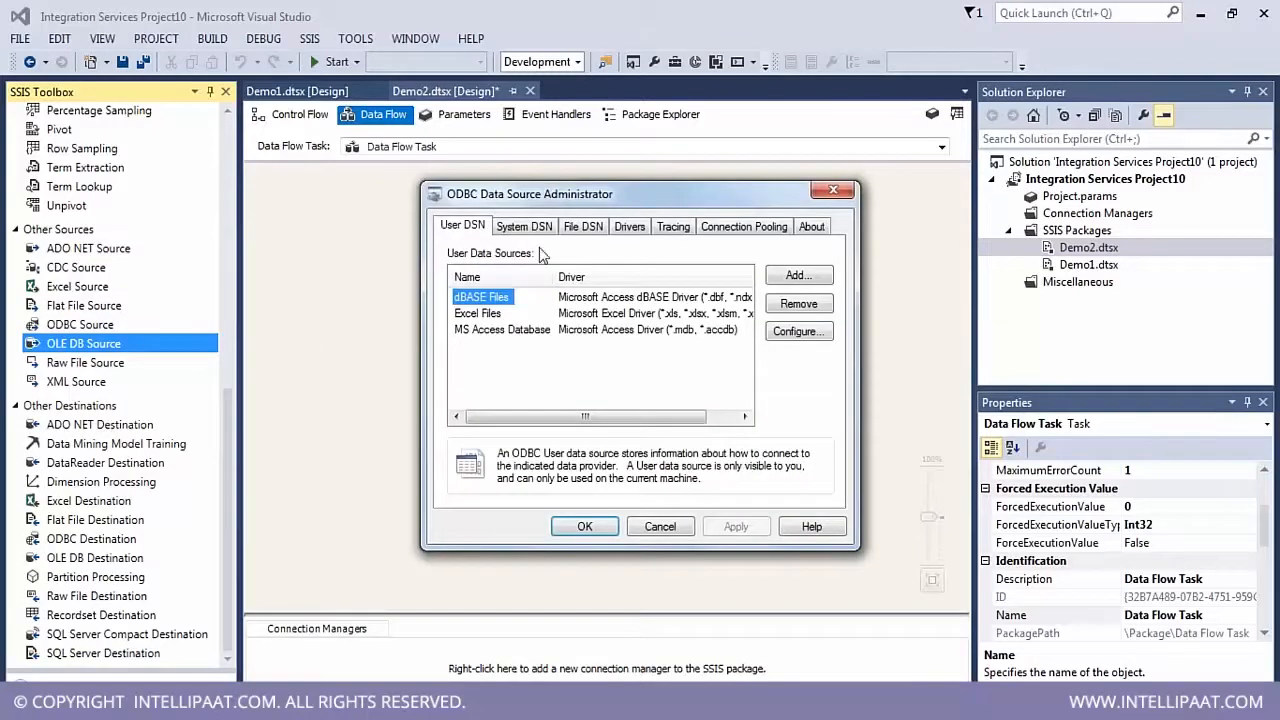
- Review the user, system and file DSNs and the drivers in the ODBC Data Source Administrator, and close it
{"action": "left_click", "coordinate": [532, 228]}
{"action": "left_click", "coordinate": [478, 230]}
{"action": "left_click", "coordinate": [521, 228]}
{"action": "left_click", "coordinate": [626, 228]}
{"action": "left_click", "coordinate": [585, 228]}
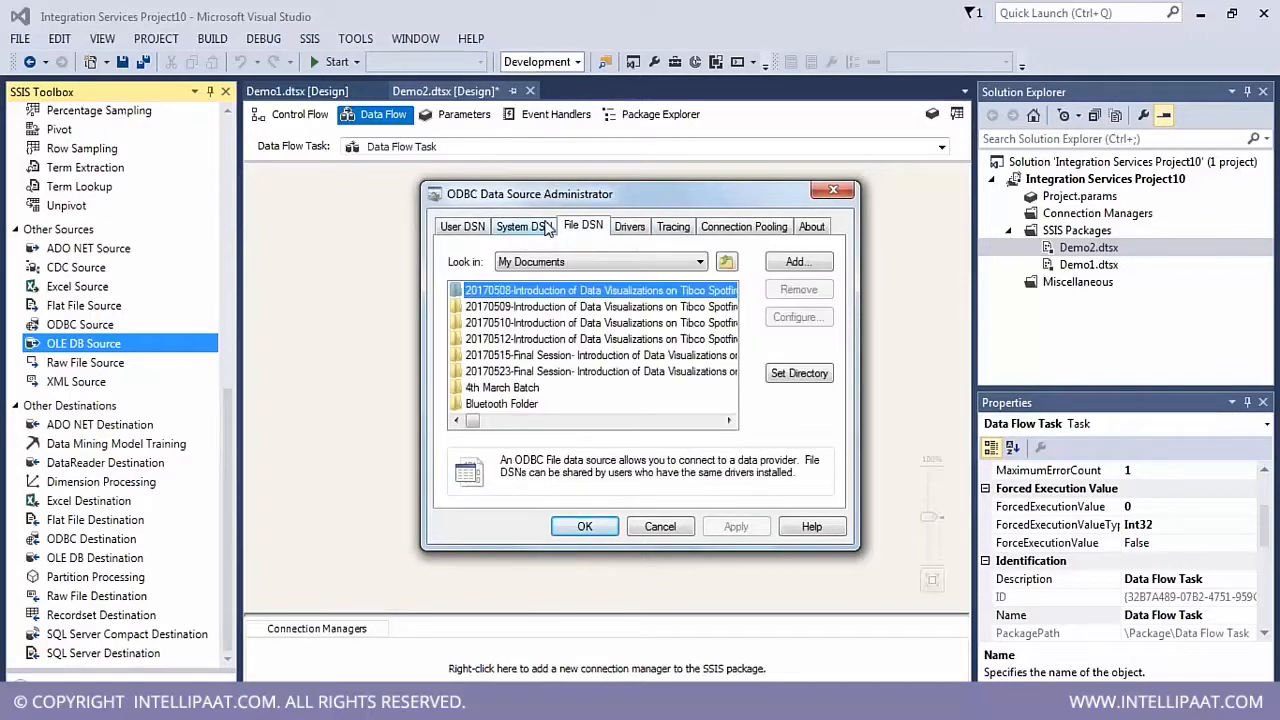
{"action": "left_click", "coordinate": [550, 228]}
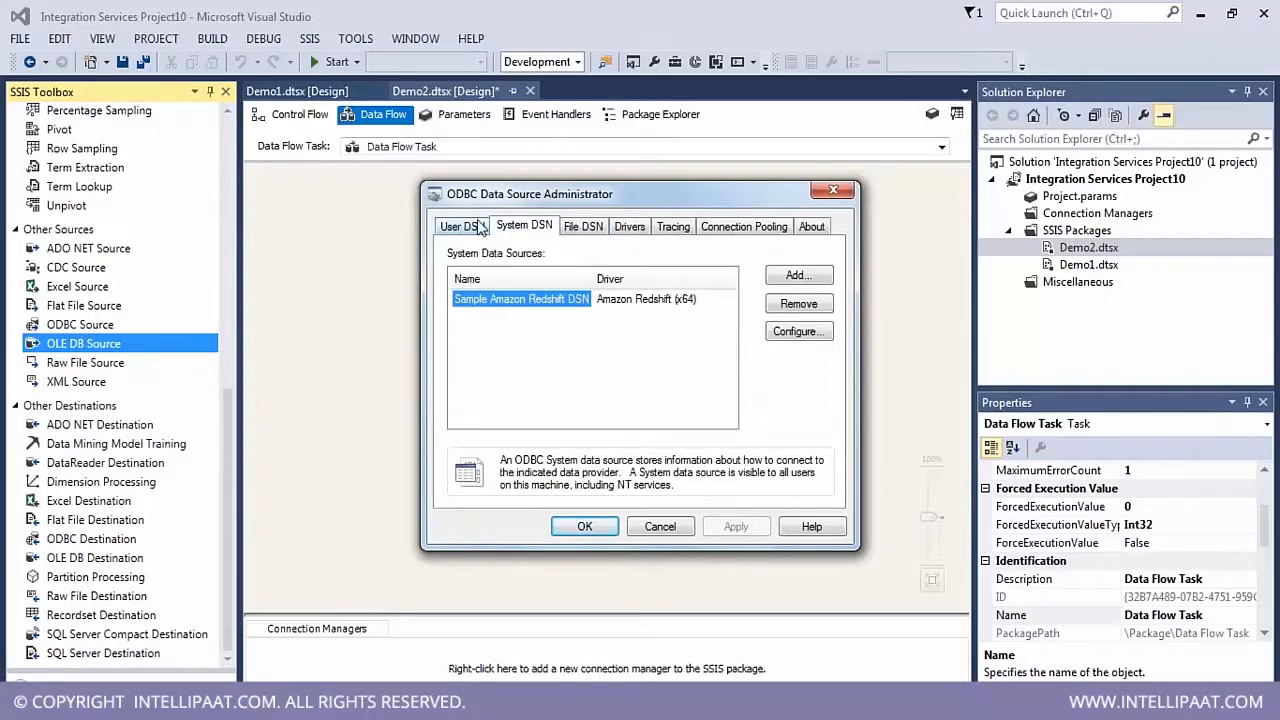
{"action": "left_click", "coordinate": [833, 190]}
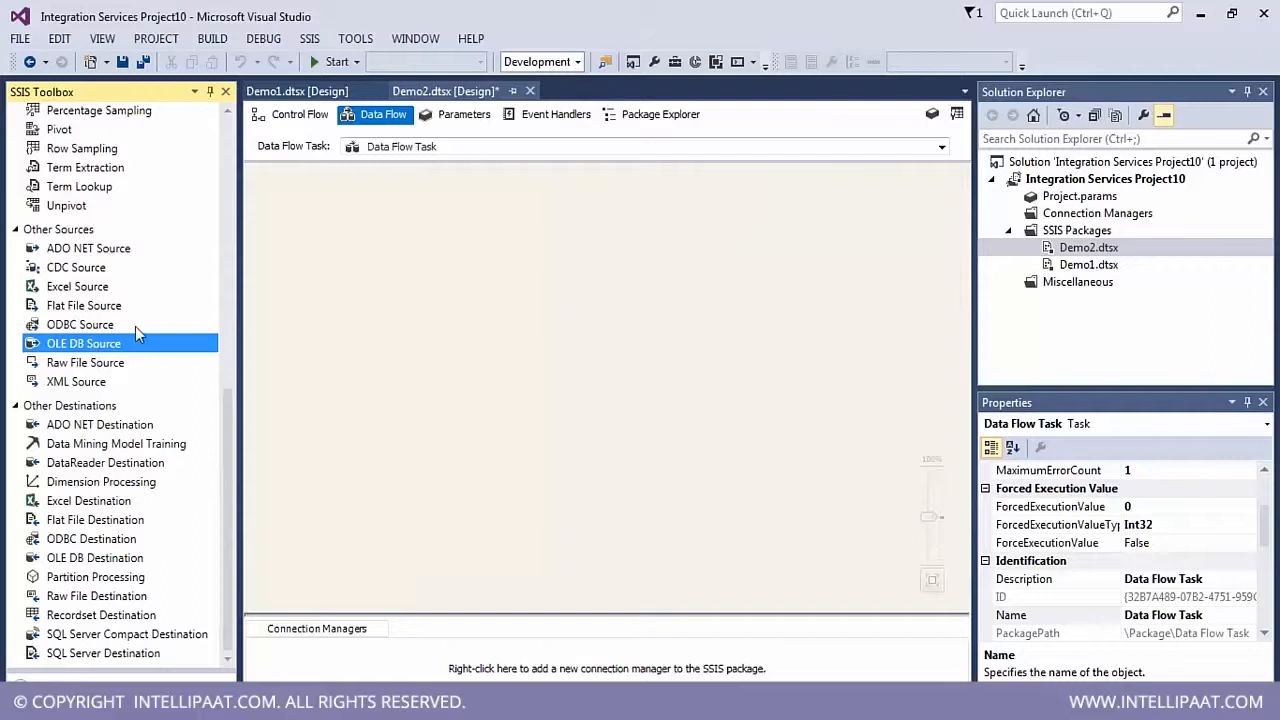
- Examine the ODBC, Excel, Flat File, ADO NET, Raw File, XML and OLE DB sources available for the data flow
{"action": "left_click", "coordinate": [101, 326]}
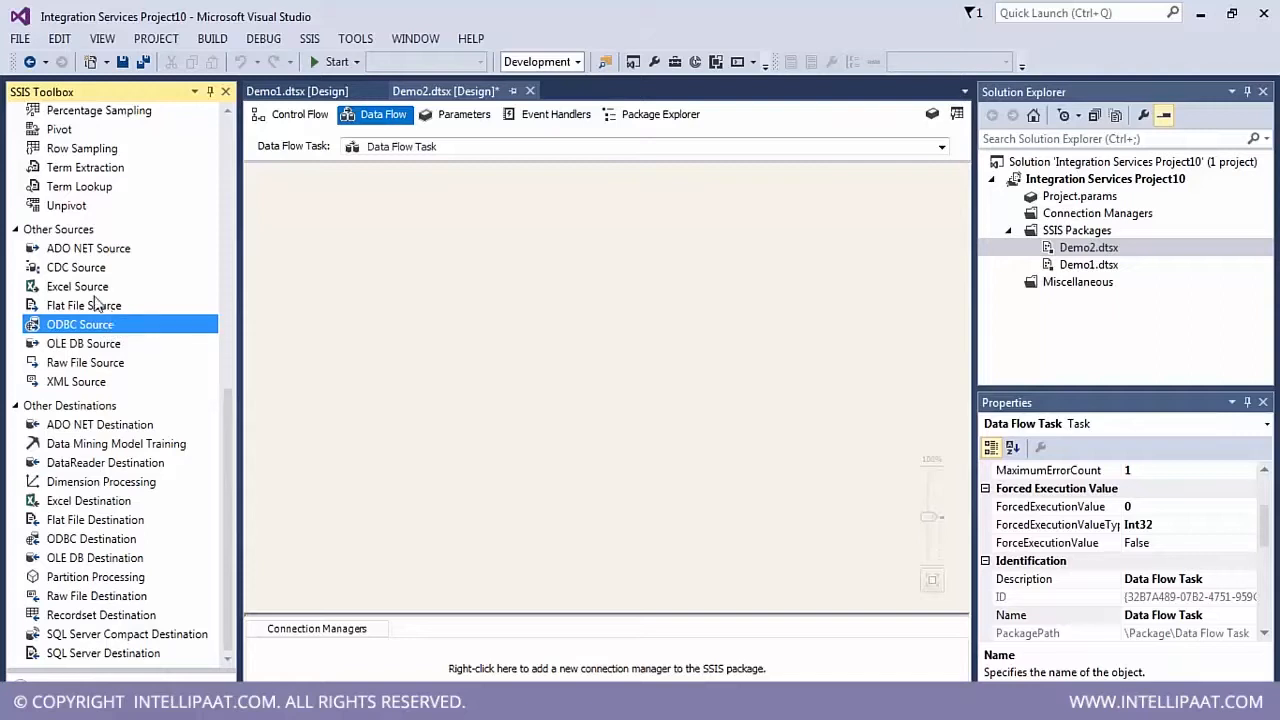
{"action": "left_click", "coordinate": [90, 288]}
{"action": "left_click", "coordinate": [98, 308]}
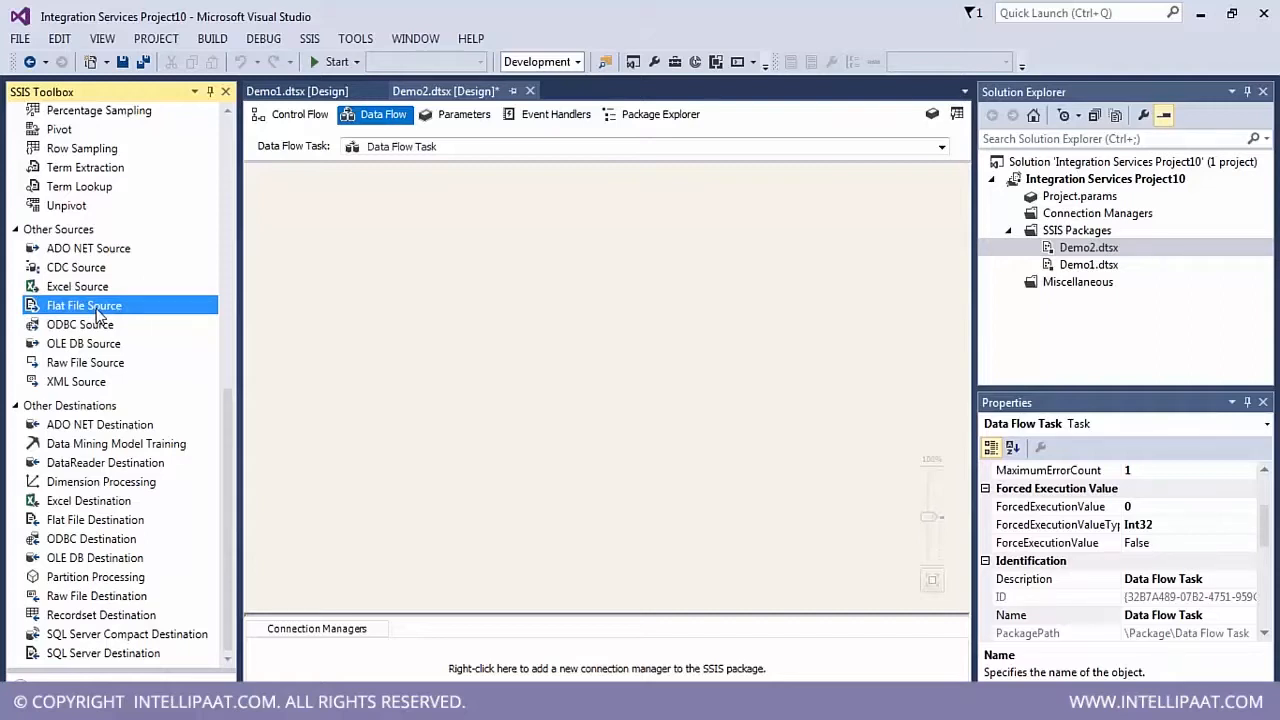
{"action": "left_click", "coordinate": [93, 290]}
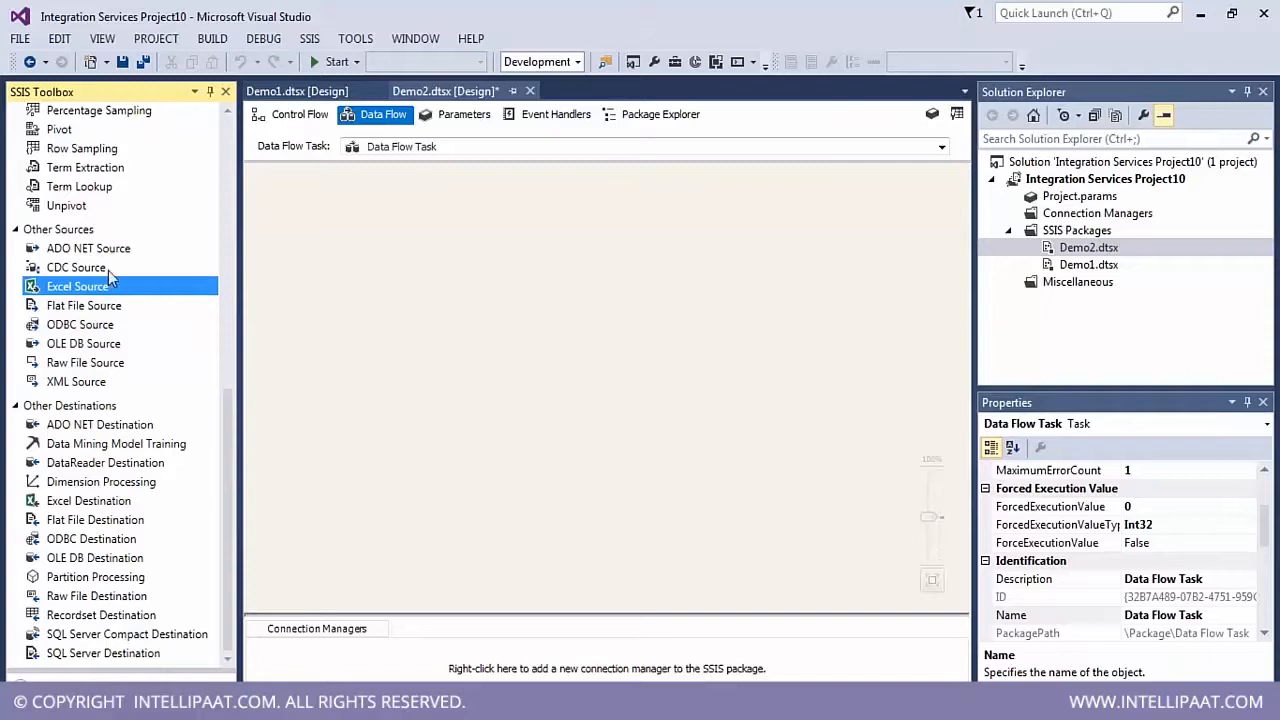
{"action": "left_click", "coordinate": [104, 251]}
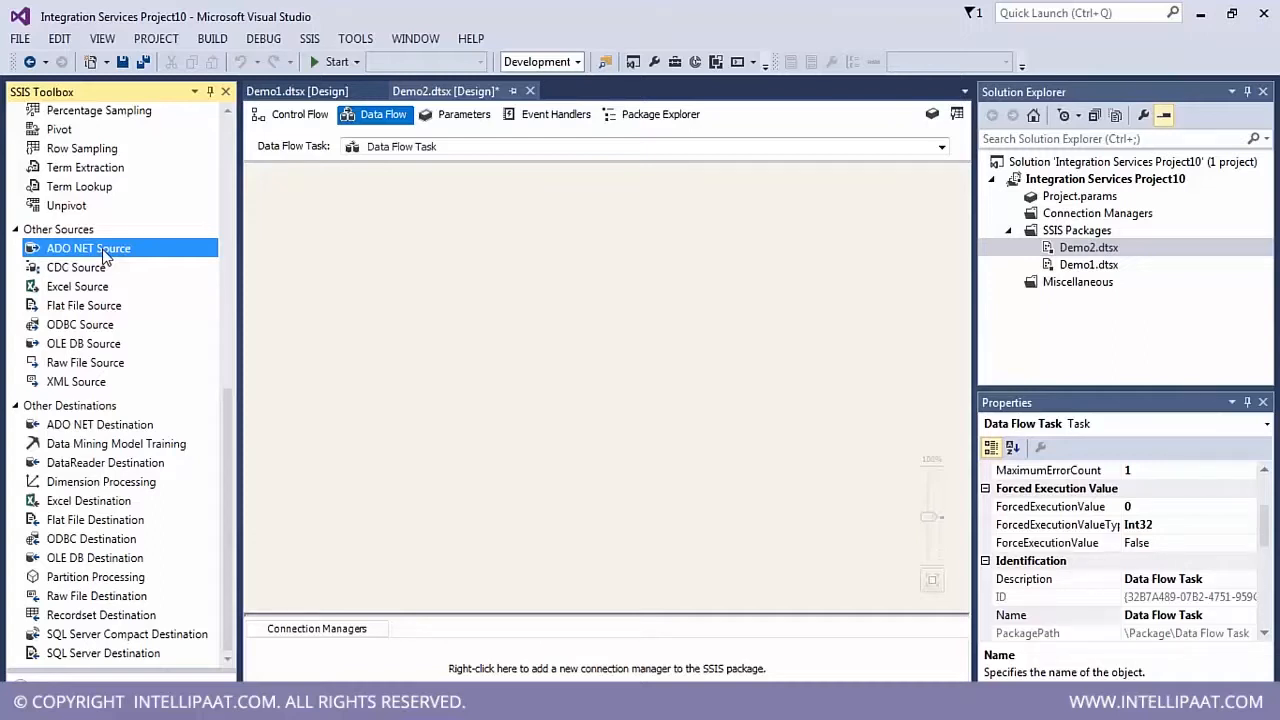
{"action": "left_click", "coordinate": [104, 366]}
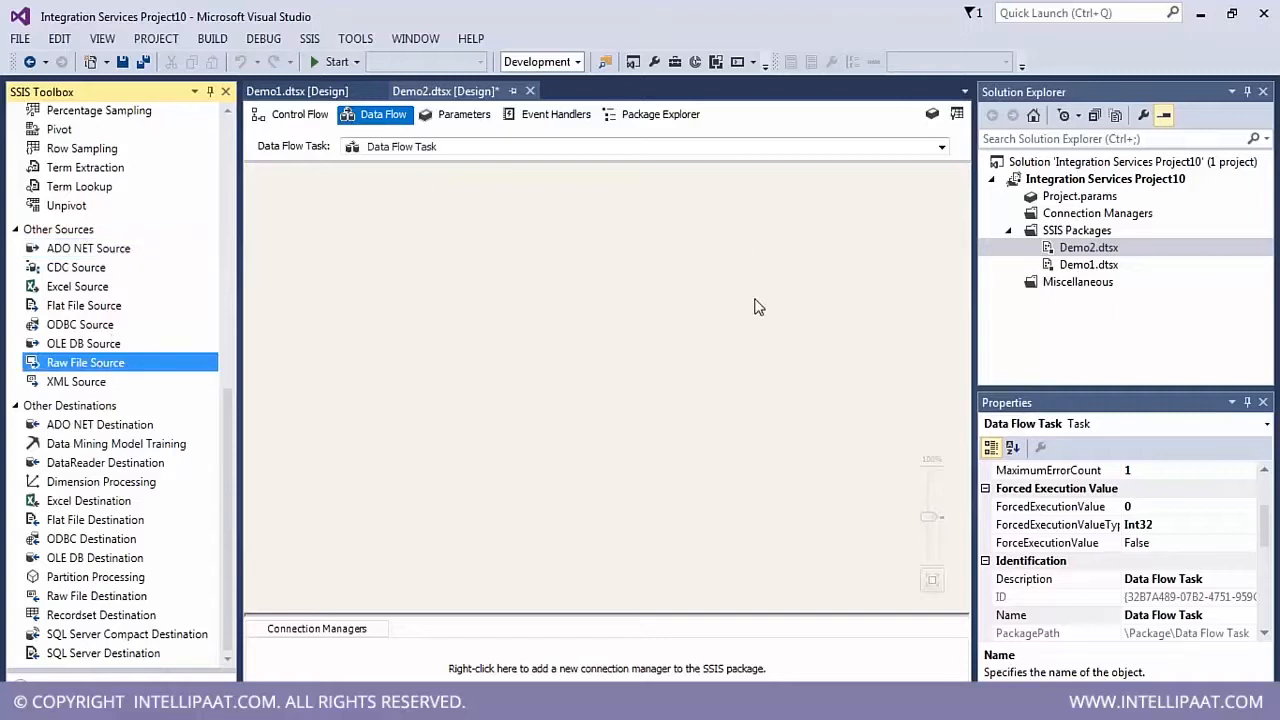
{"action": "left_click", "coordinate": [491, 316]}
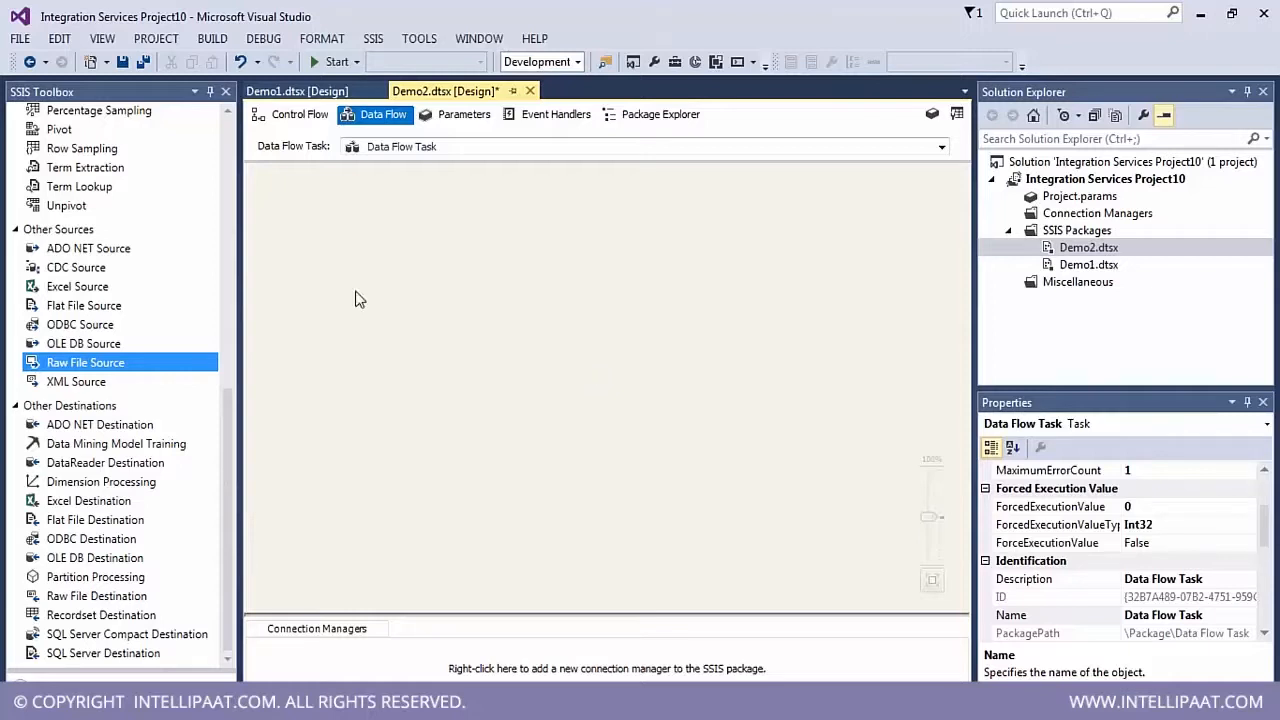
{"action": "left_click", "coordinate": [73, 382]}
{"action": "left_click", "coordinate": [323, 317]}
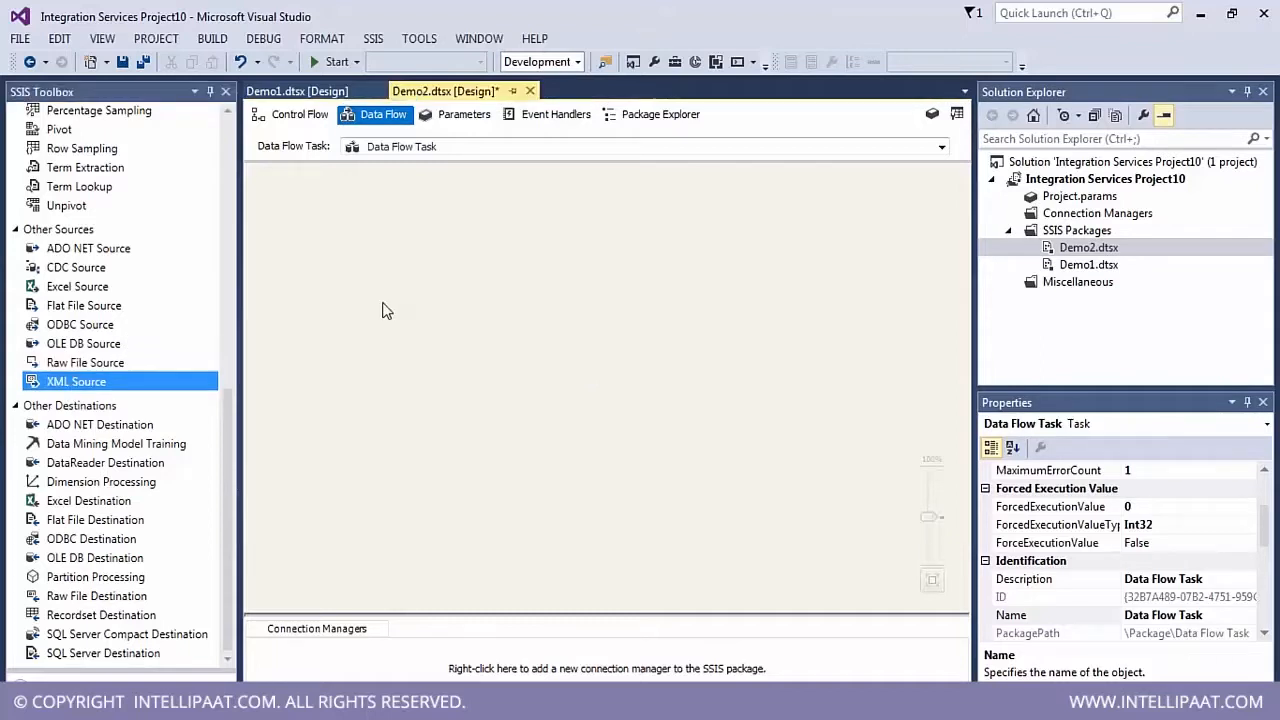
{"action": "left_click", "coordinate": [88, 345]}
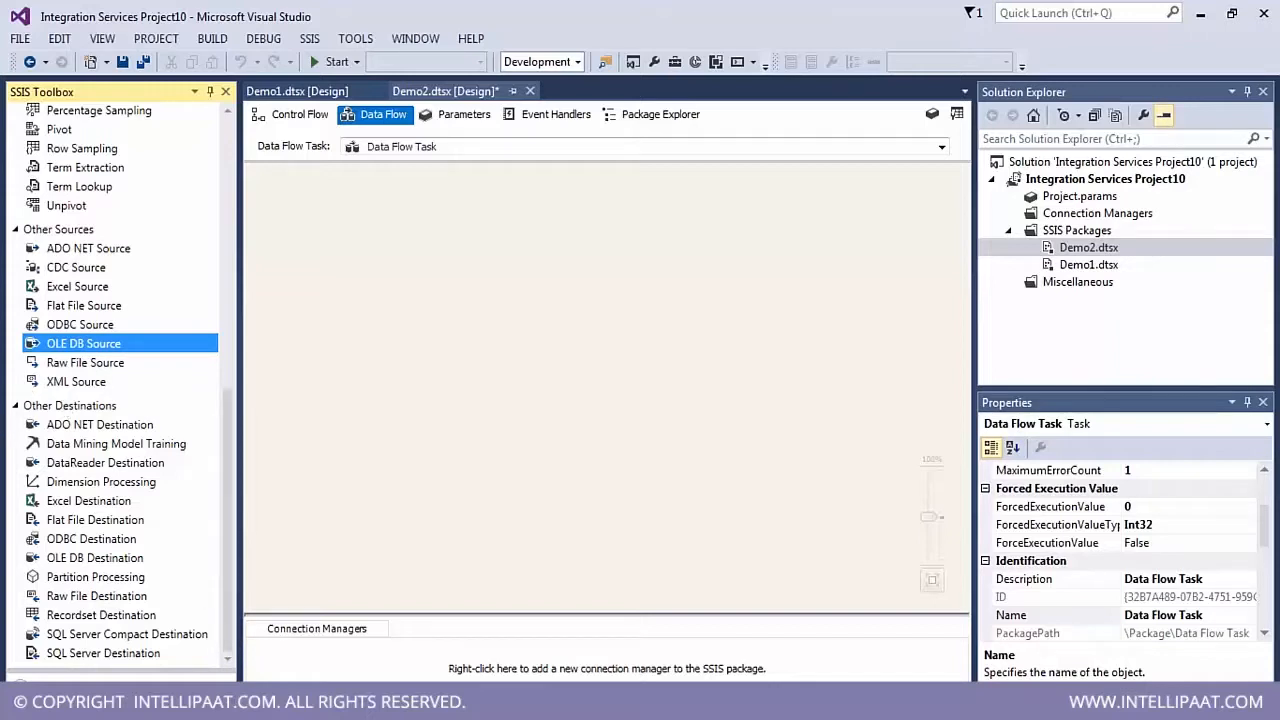
- Set up a new OLE DB connection for the package with server name "." and the AdventureWorksDW2014 database
{"action": "right_click", "coordinate": [542, 674]}
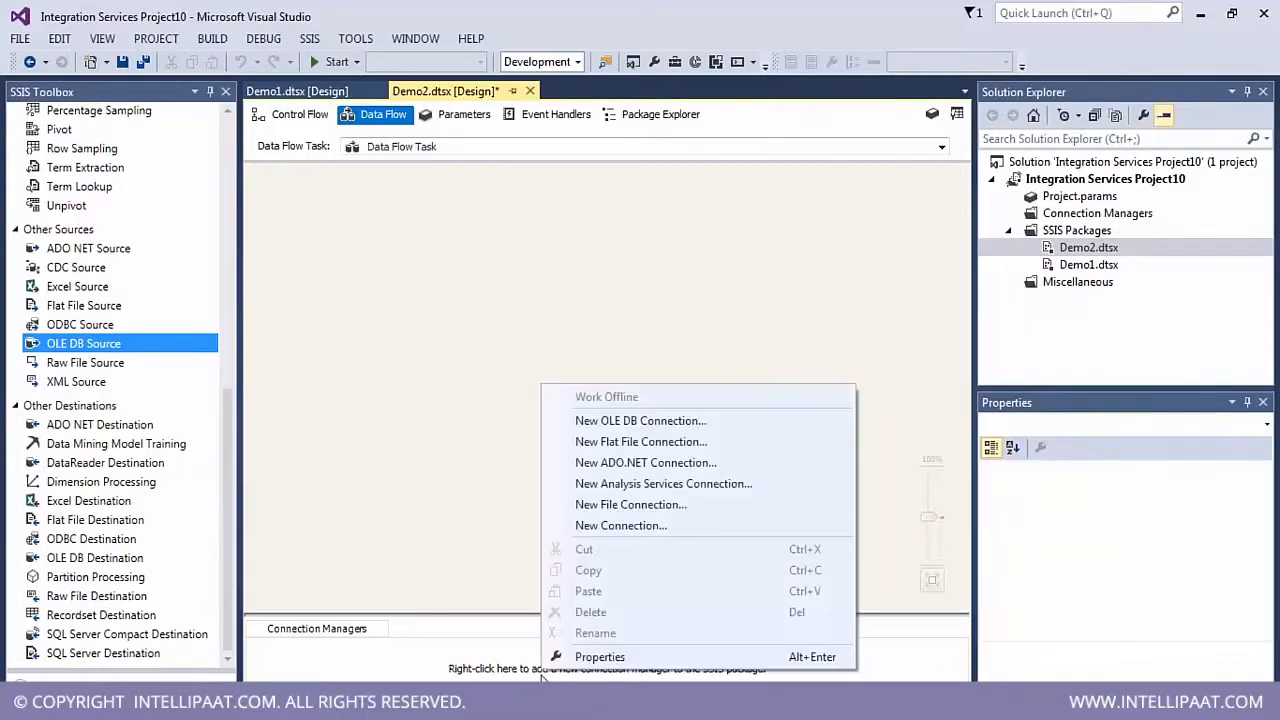
{"action": "left_click", "coordinate": [642, 421]}
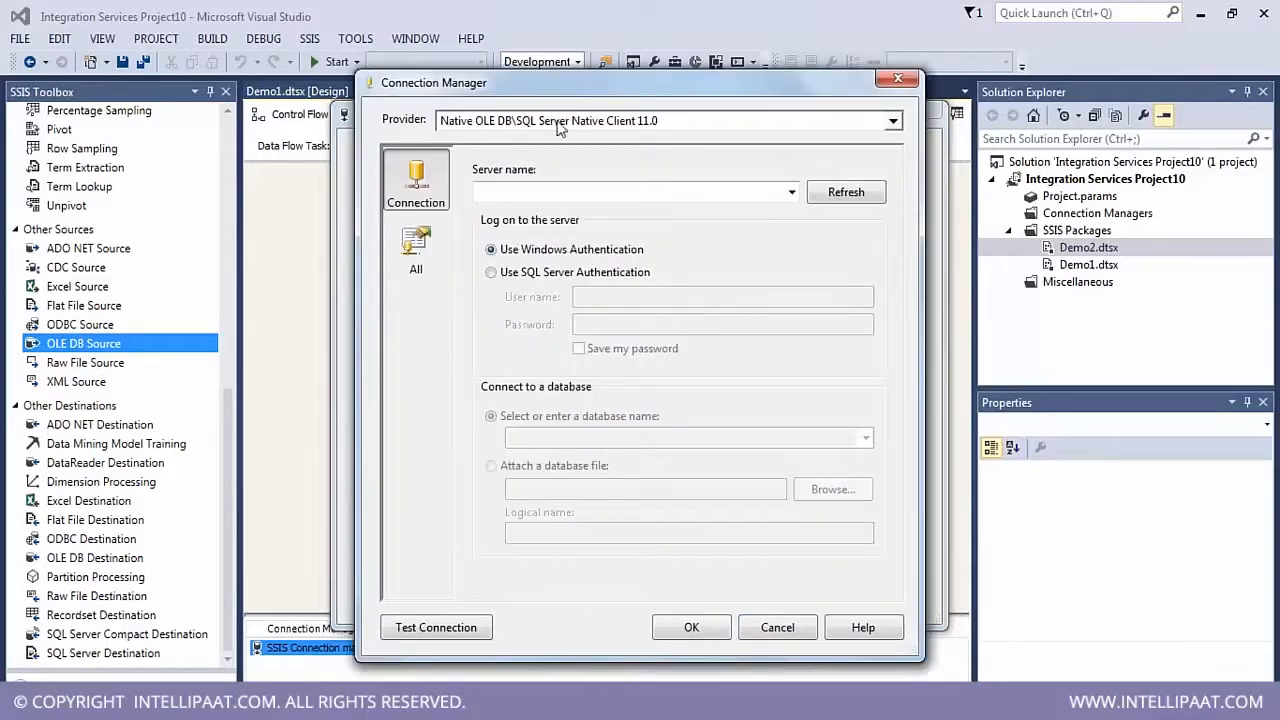
{"action": "left_click", "coordinate": [606, 124]}
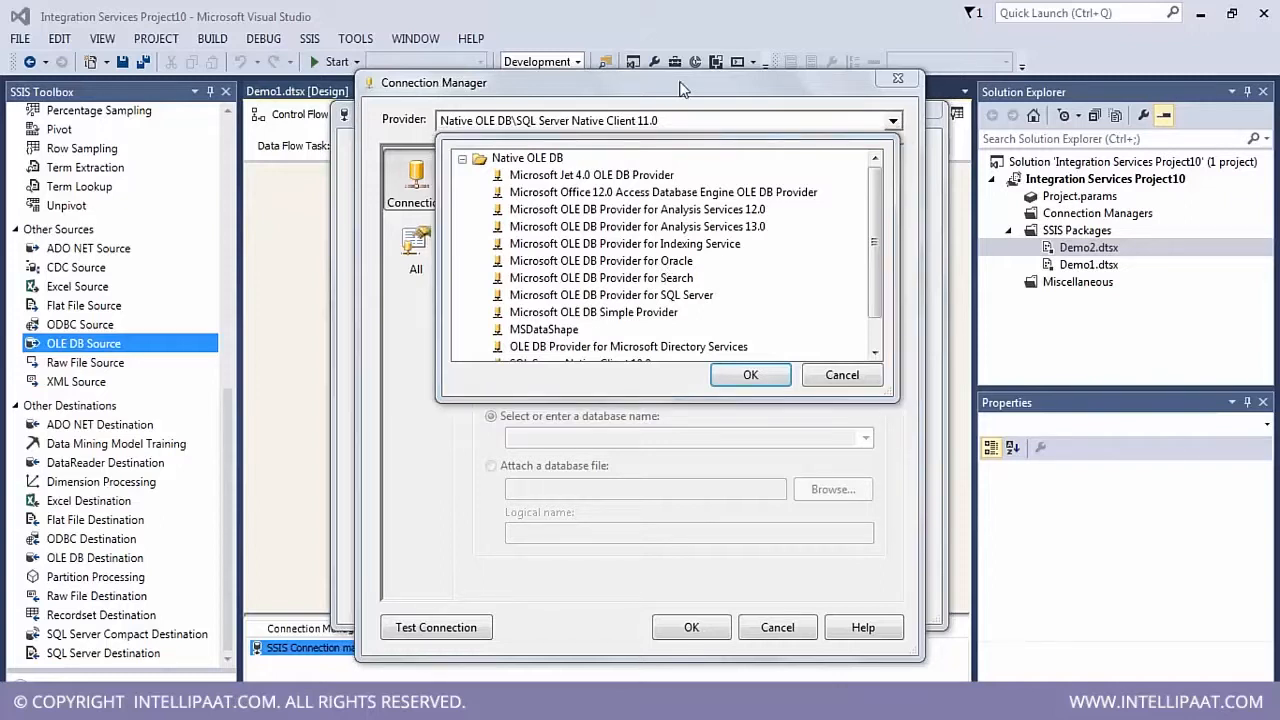
{"action": "left_click", "coordinate": [842, 377]}
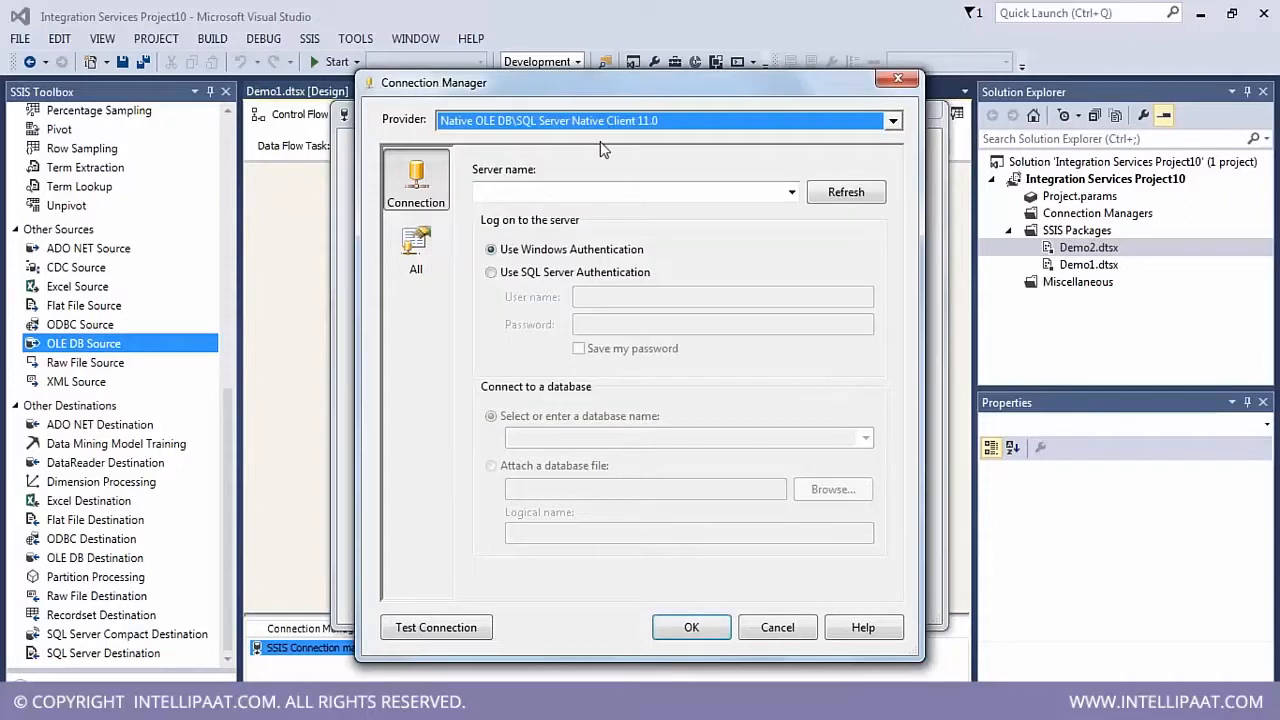
{"action": "left_click", "coordinate": [574, 192]}
{"action": "type", "text": "."}
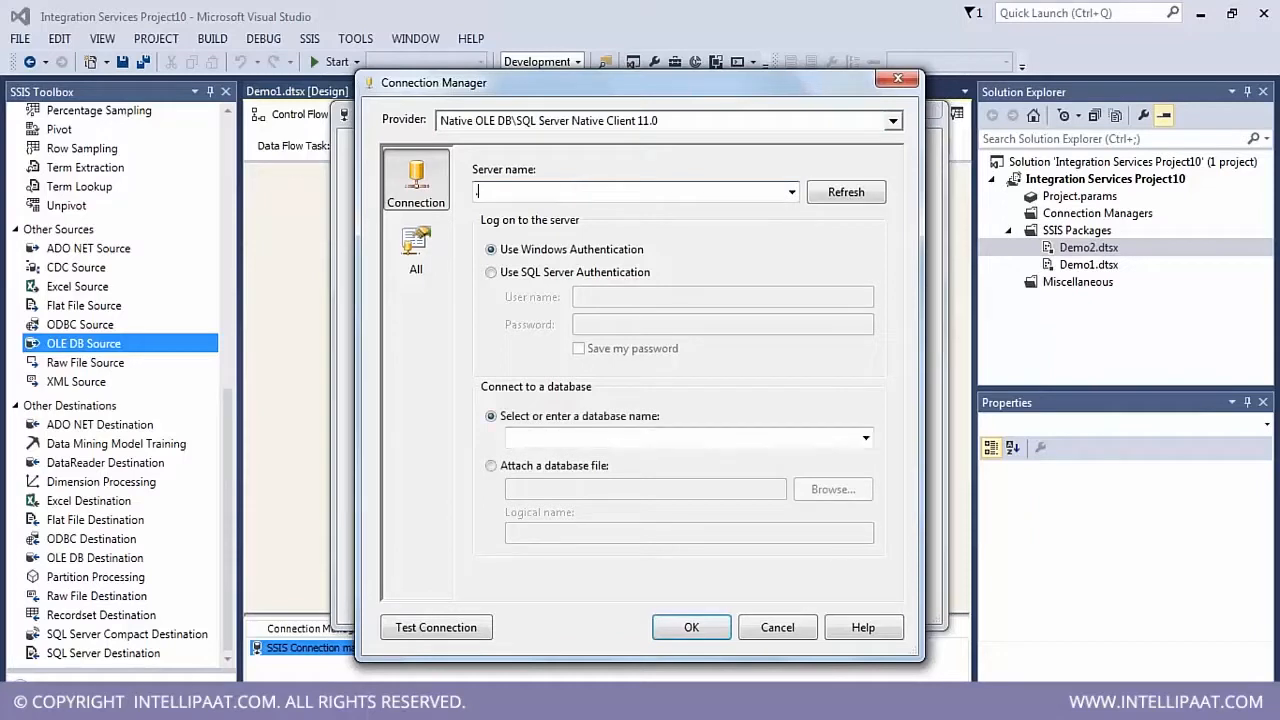
{"action": "left_click", "coordinate": [865, 438]}
{"action": "left_click", "coordinate": [634, 458]}
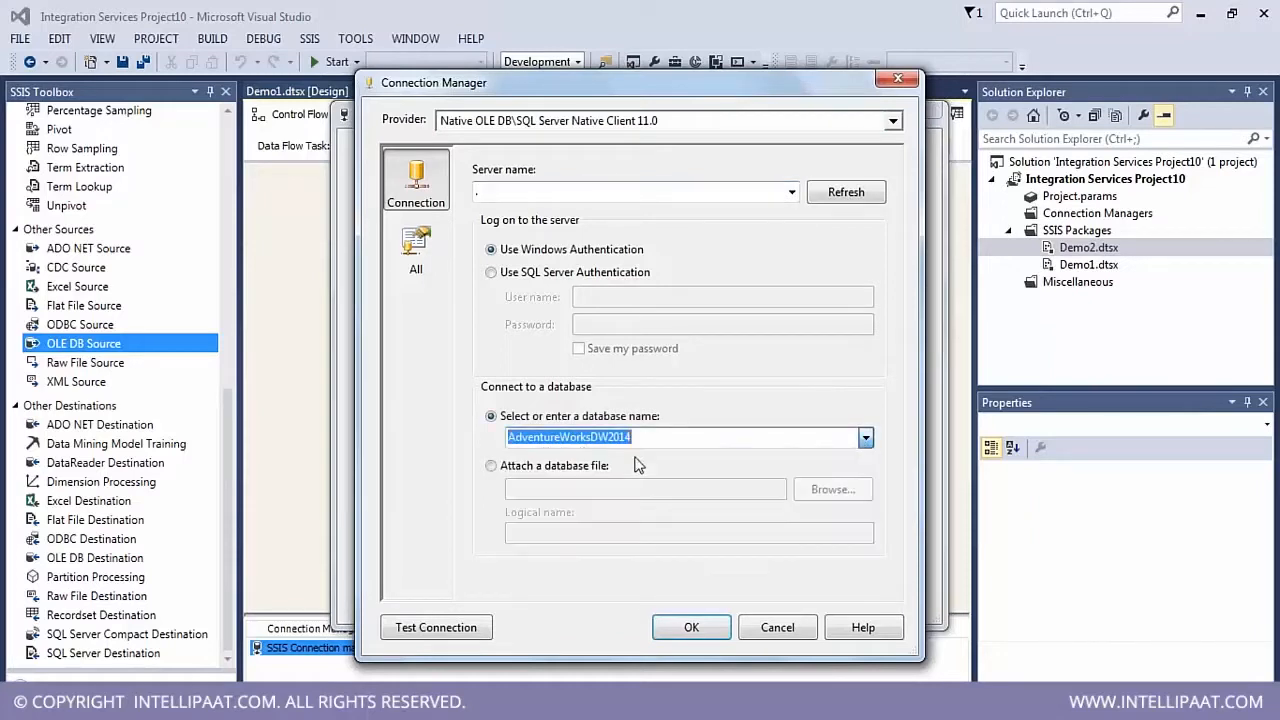
- Accept the new AdventureWorksDW2014 connection and rename its connection manager to OLEDB_Conn_Man
{"action": "left_click", "coordinate": [722, 634]}
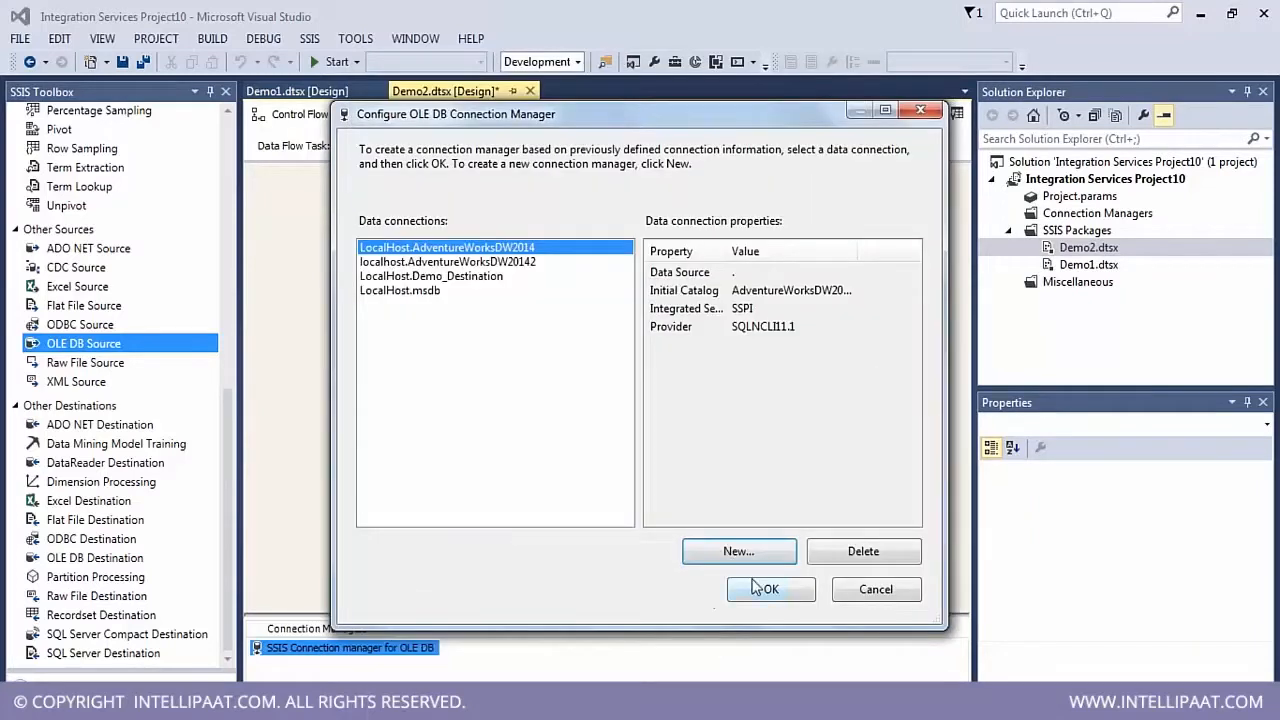
{"action": "left_click", "coordinate": [737, 585]}
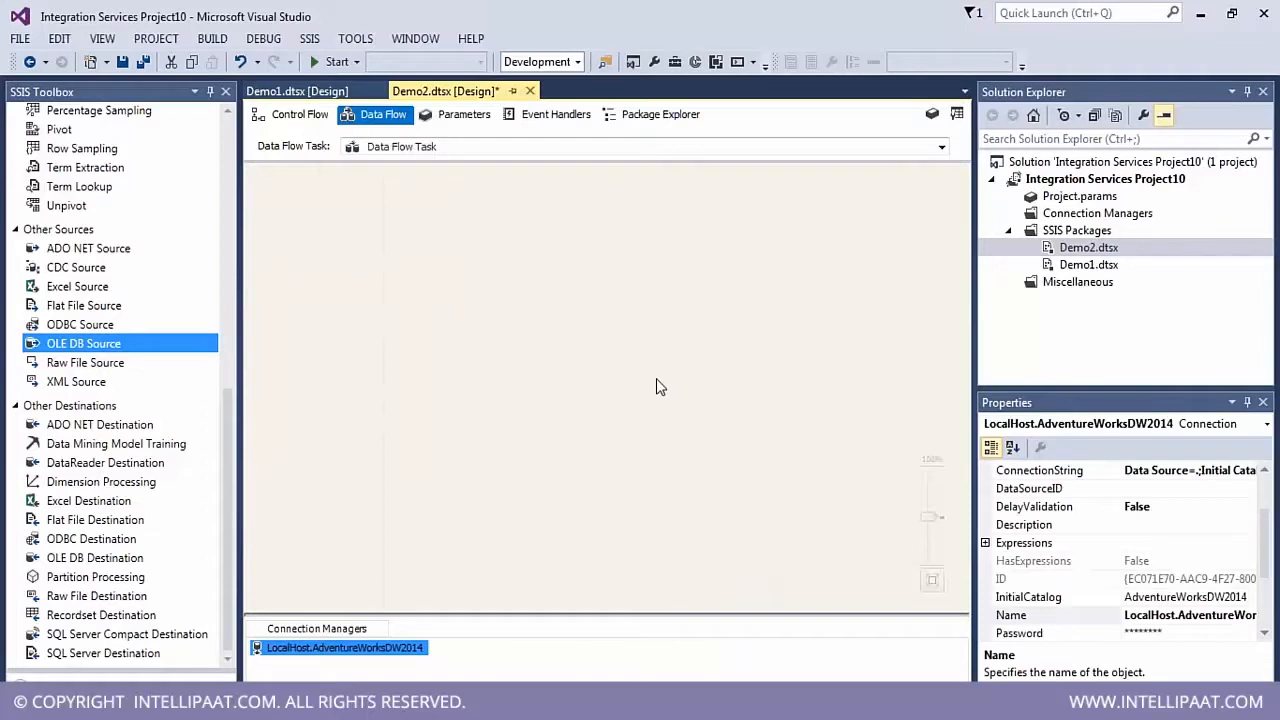
{"action": "left_click", "coordinate": [385, 650]}
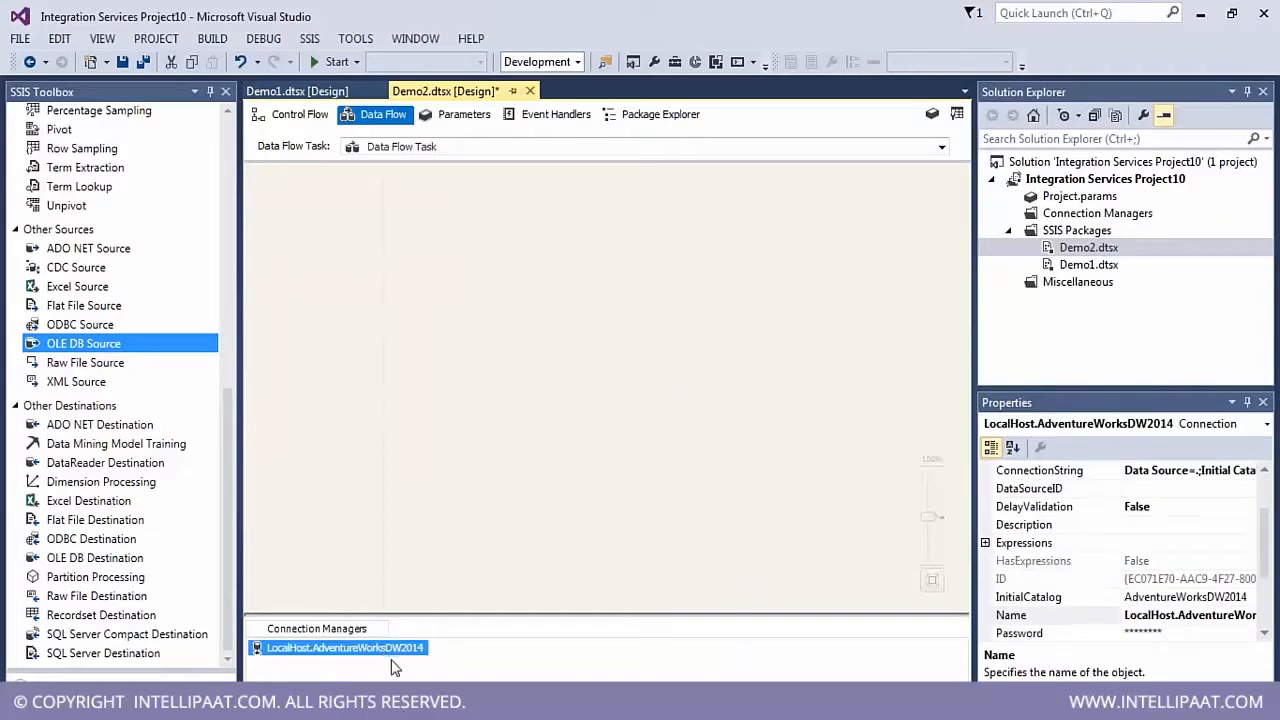
{"action": "right_click", "coordinate": [390, 649]}
{"action": "left_click", "coordinate": [461, 600]}
{"action": "type", "text": "C"}
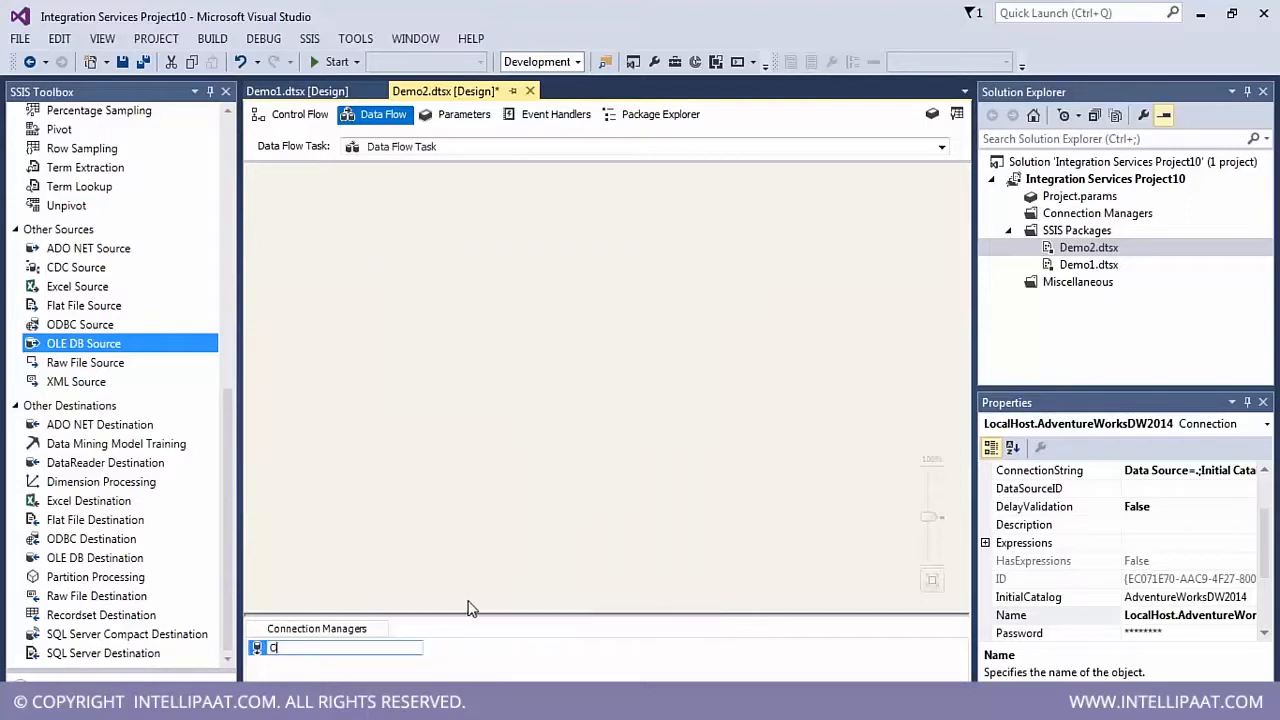
{"action": "type", "text": "LEDB_Conn_Man"}
{"action": "left_click", "coordinate": [484, 458]}
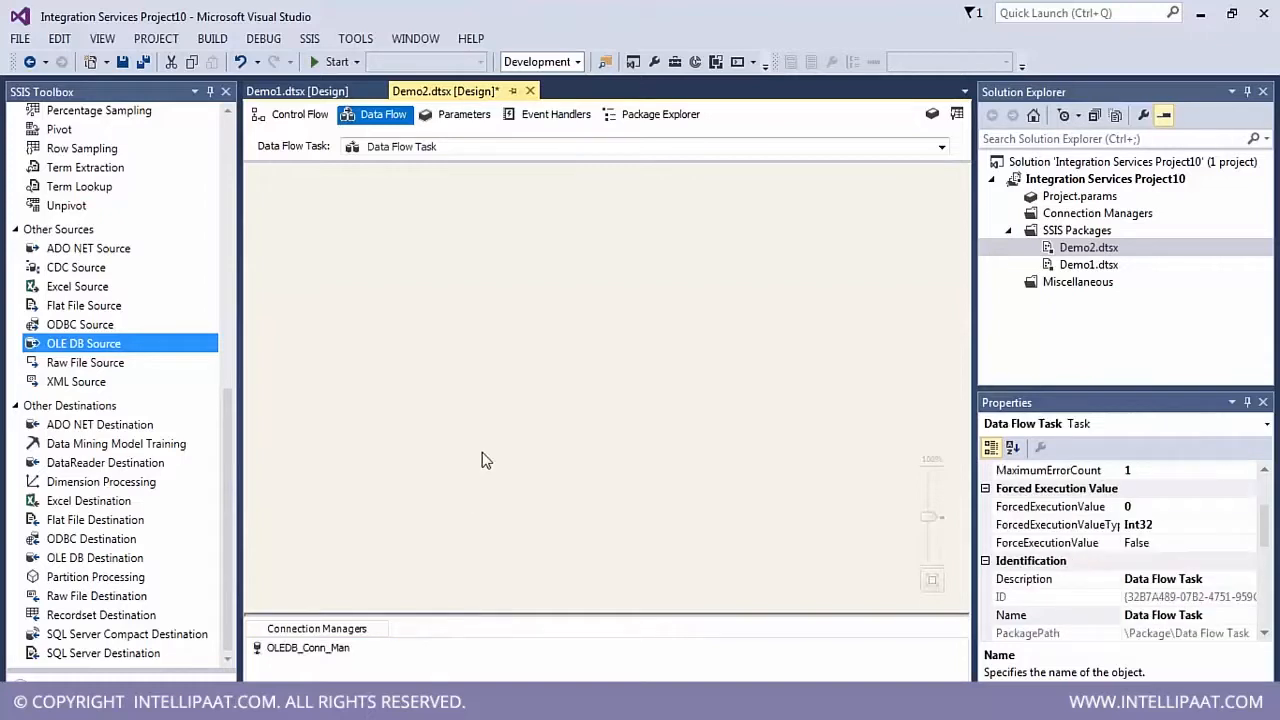
- Add an OLE DB Source to the upper part of the data flow canvas
{"action": "left_click", "coordinate": [126, 350]}
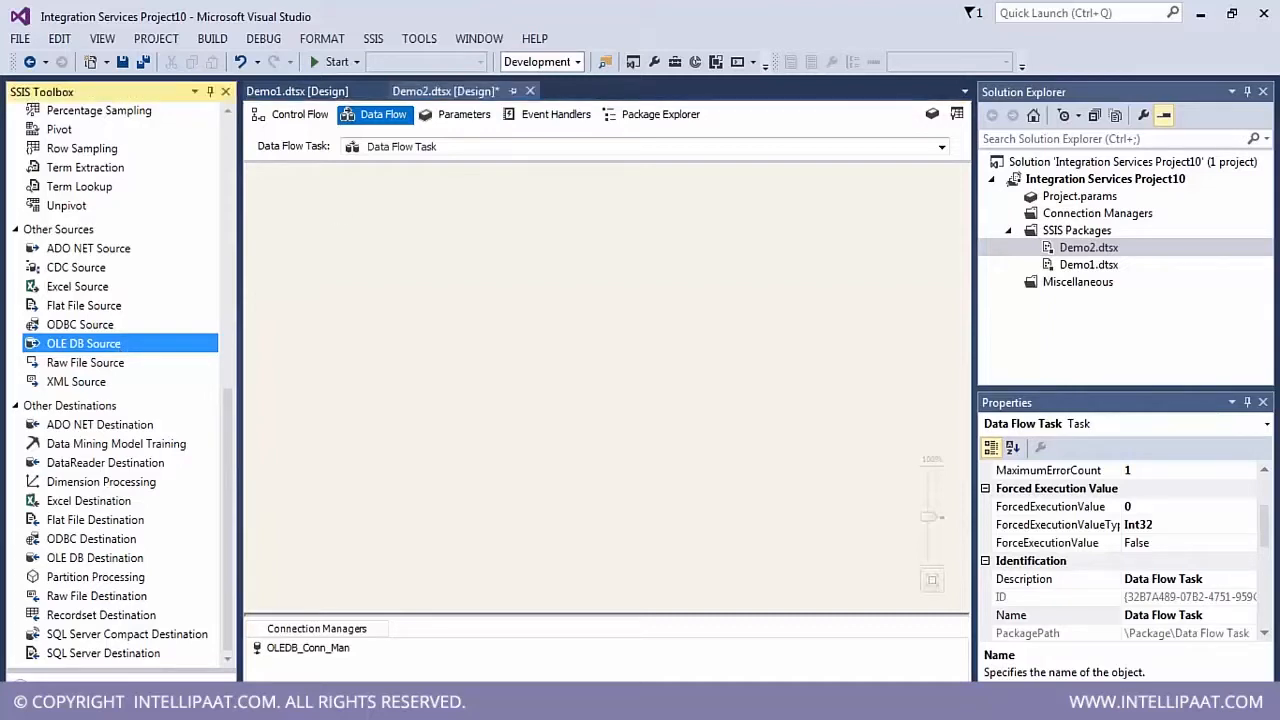
{"action": "left_click_drag", "start_coordinate": [126, 345], "coordinate": [335, 199]}
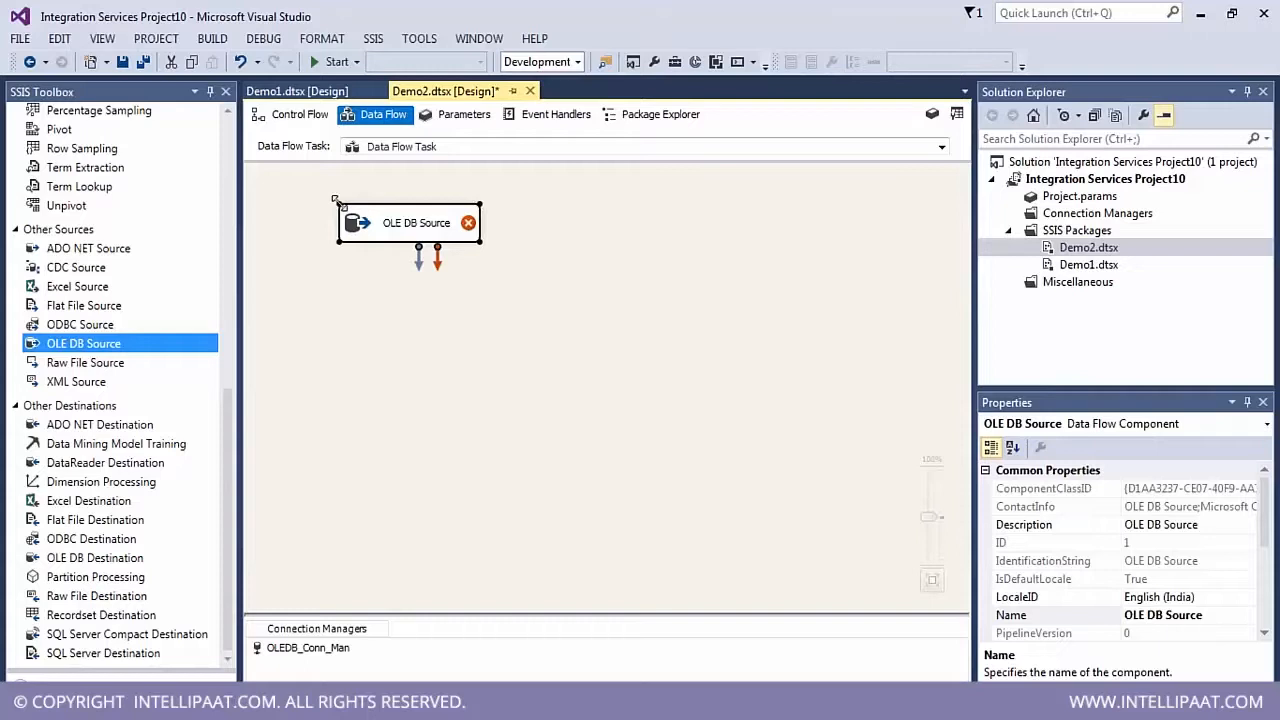
{"action": "mouse_move", "coordinate": [466, 224]}
{"action": "left_click", "coordinate": [551, 240]}
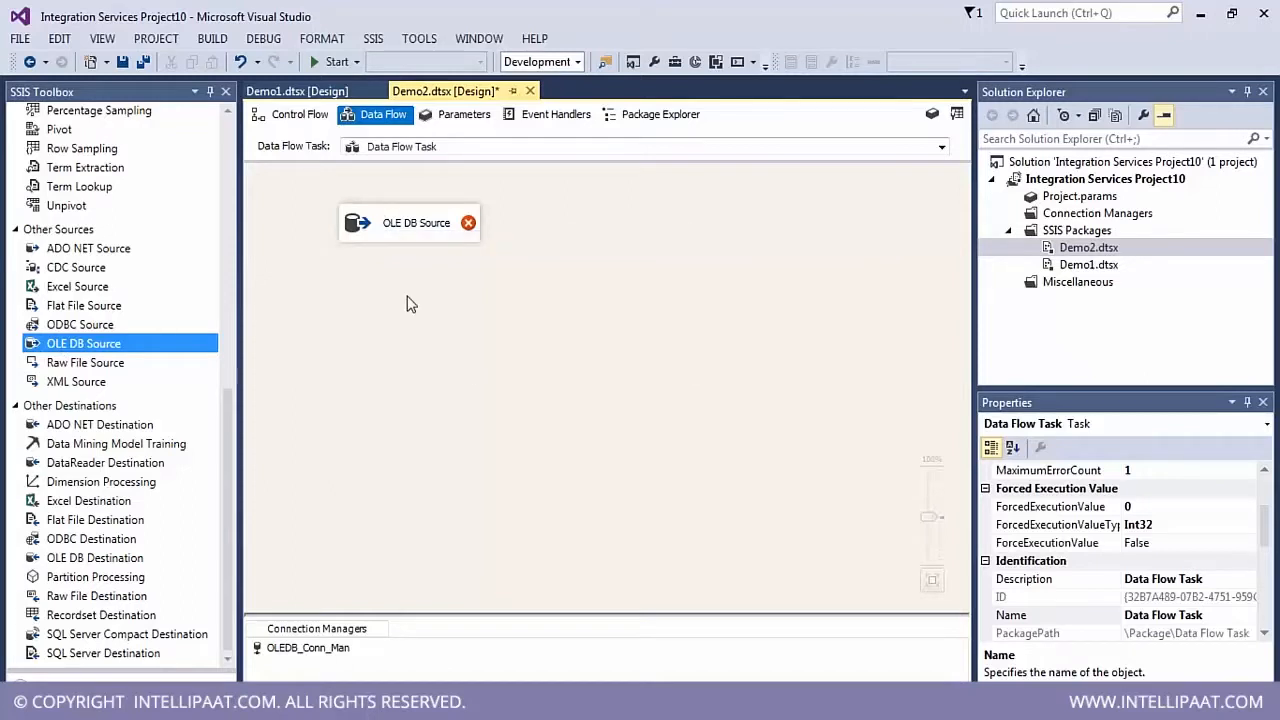
- Open the OLE DB Source for editing, review the connection managers it offers, and close the editor without changes
{"action": "left_click", "coordinate": [412, 230]}
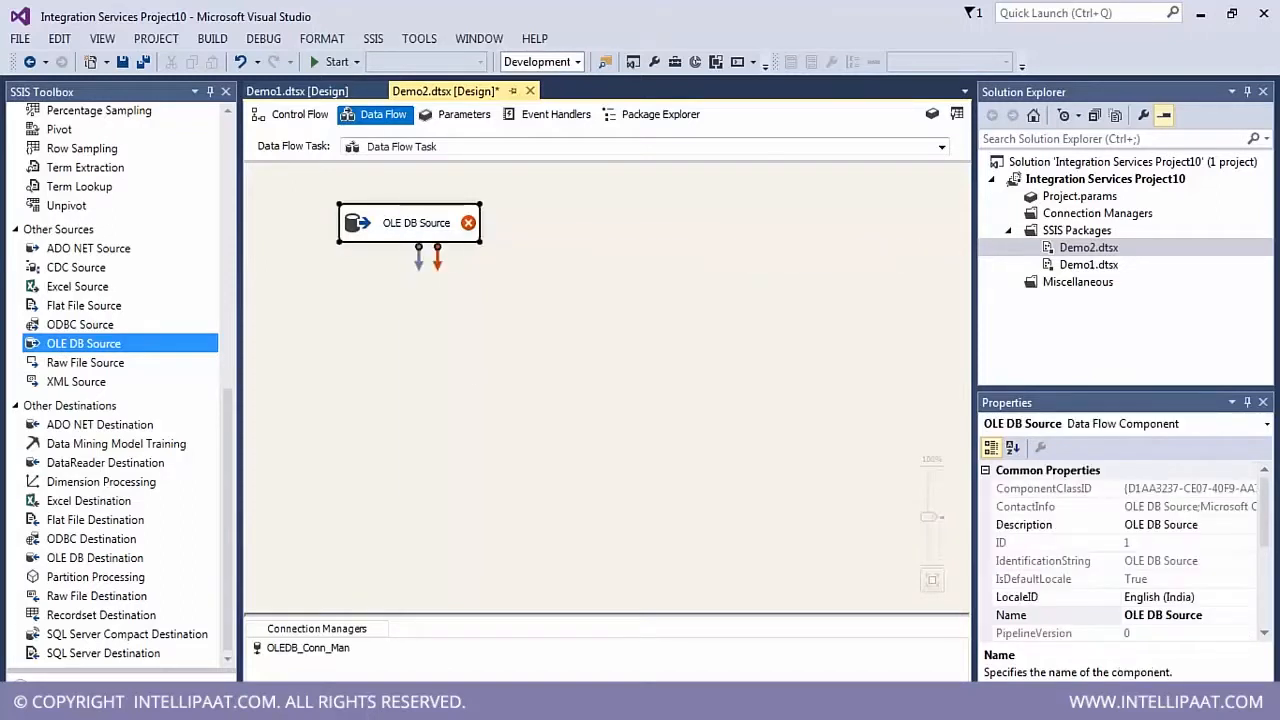
{"action": "right_click", "coordinate": [411, 231]}
{"action": "left_click", "coordinate": [457, 241]}
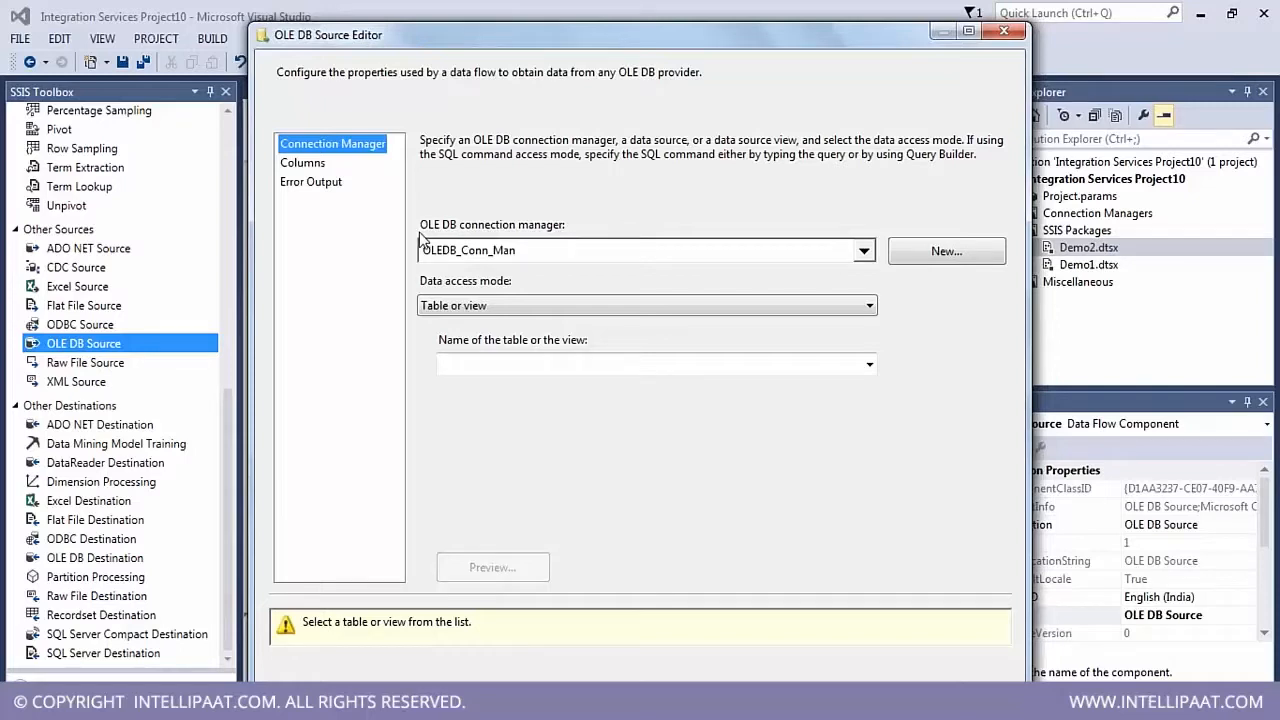
{"action": "left_click", "coordinate": [577, 258]}
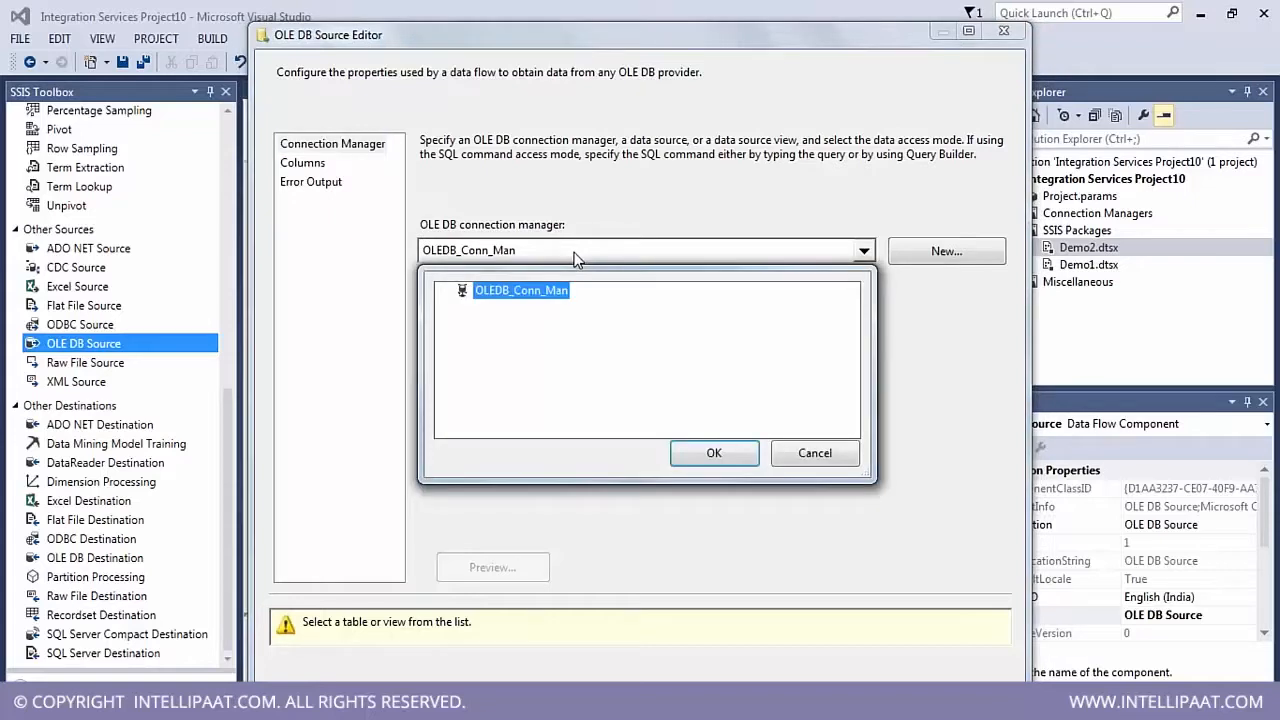
{"action": "left_click", "coordinate": [782, 454]}
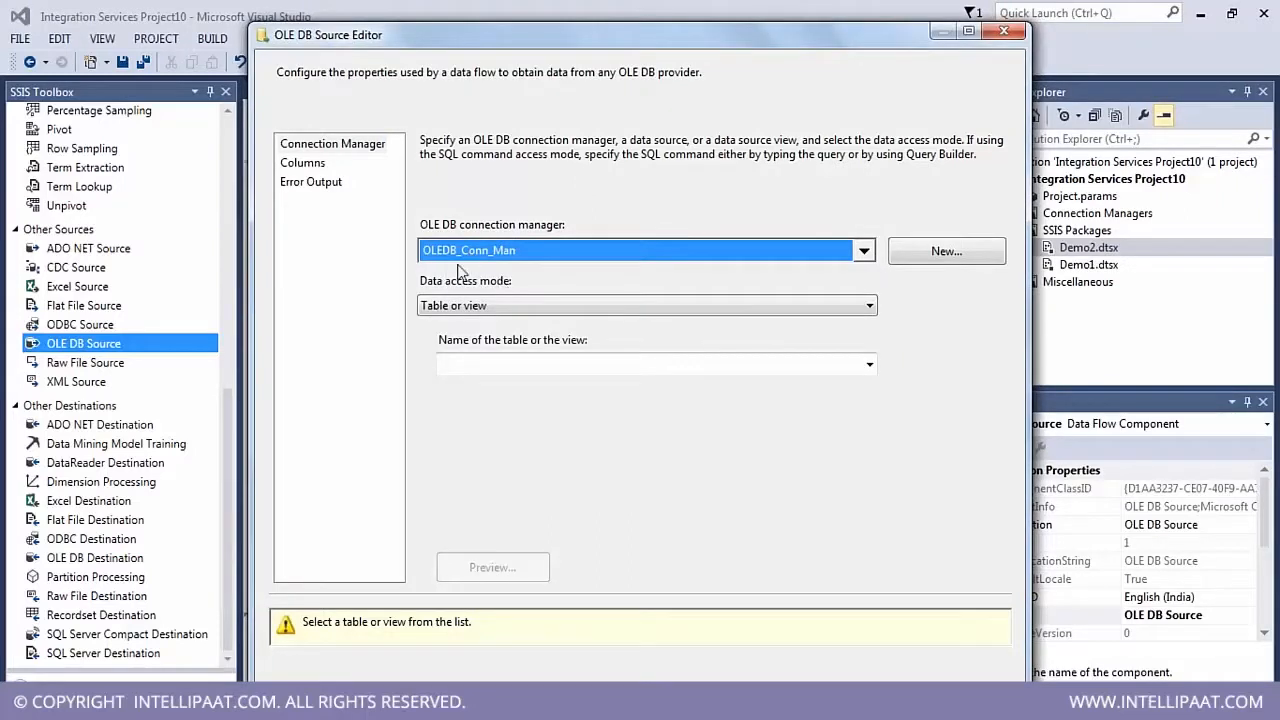
{"action": "left_click_drag", "start_coordinate": [687, 45], "coordinate": [978, 29]}
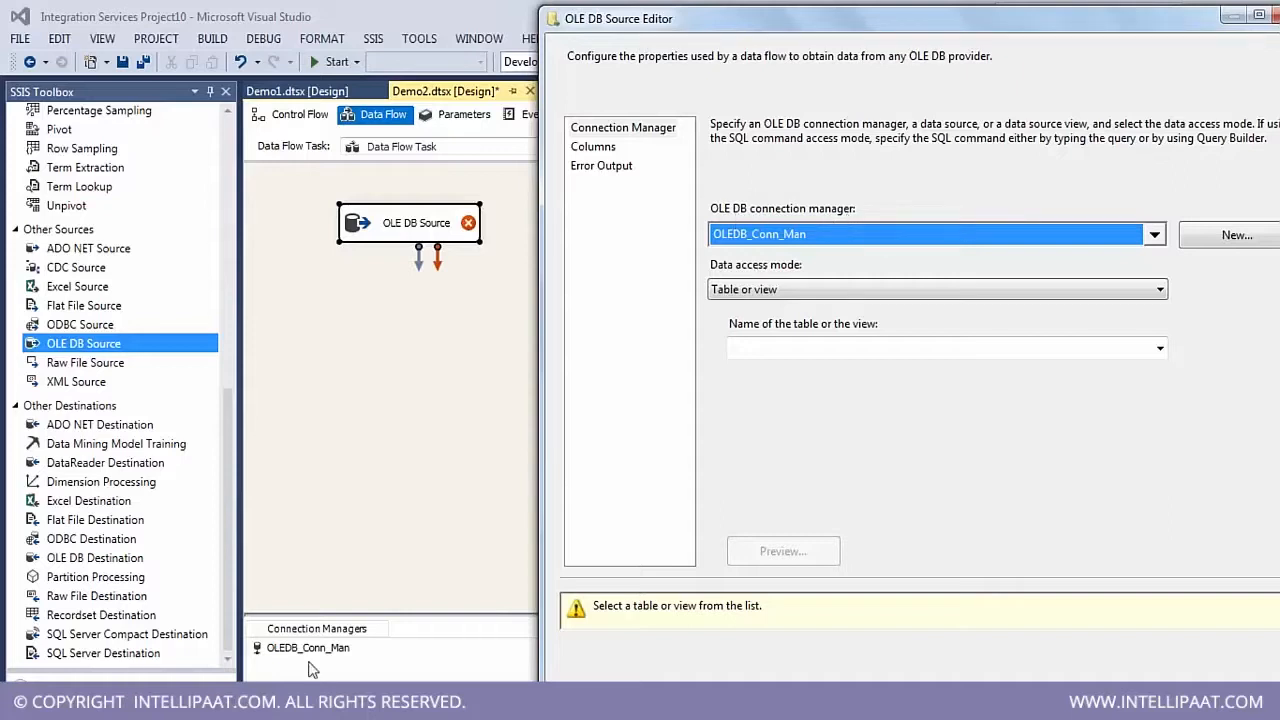
{"action": "left_click", "coordinate": [1156, 235]}
{"action": "left_click", "coordinate": [1128, 447]}
{"action": "left_click", "coordinate": [1111, 698]}
- Delete the OLEDB_Conn_Man connection manager from the package
{"action": "left_click", "coordinate": [308, 648]}
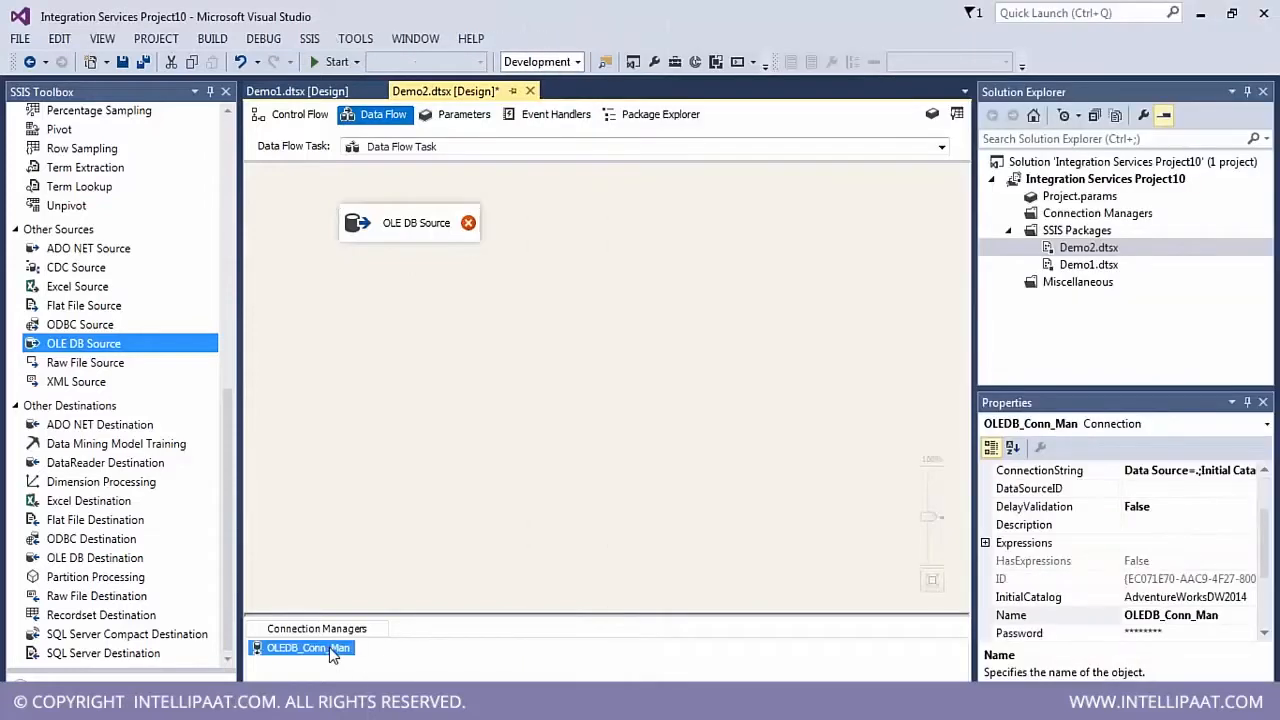
{"action": "key", "text": "Delete"}
{"action": "left_click", "coordinate": [502, 302]}
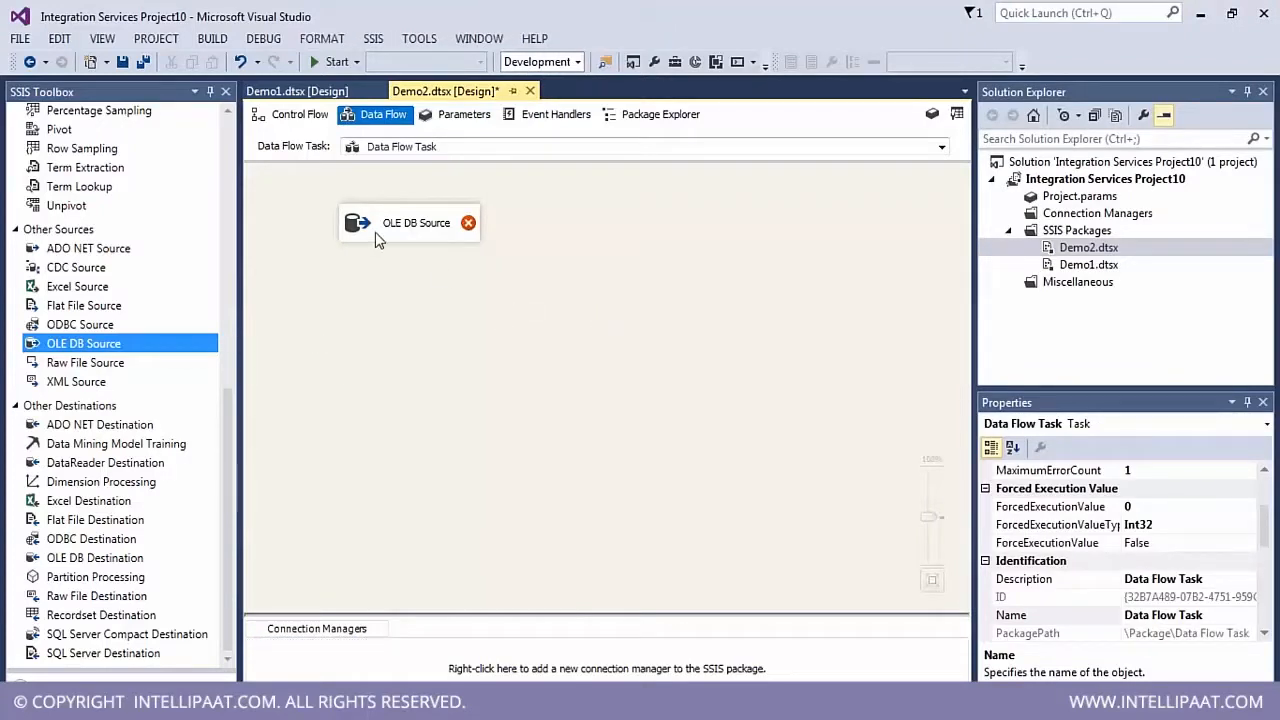
- Reopen the OLE DB Source editor and check its connection manager choices after the deletion
{"action": "double_click", "coordinate": [377, 232]}
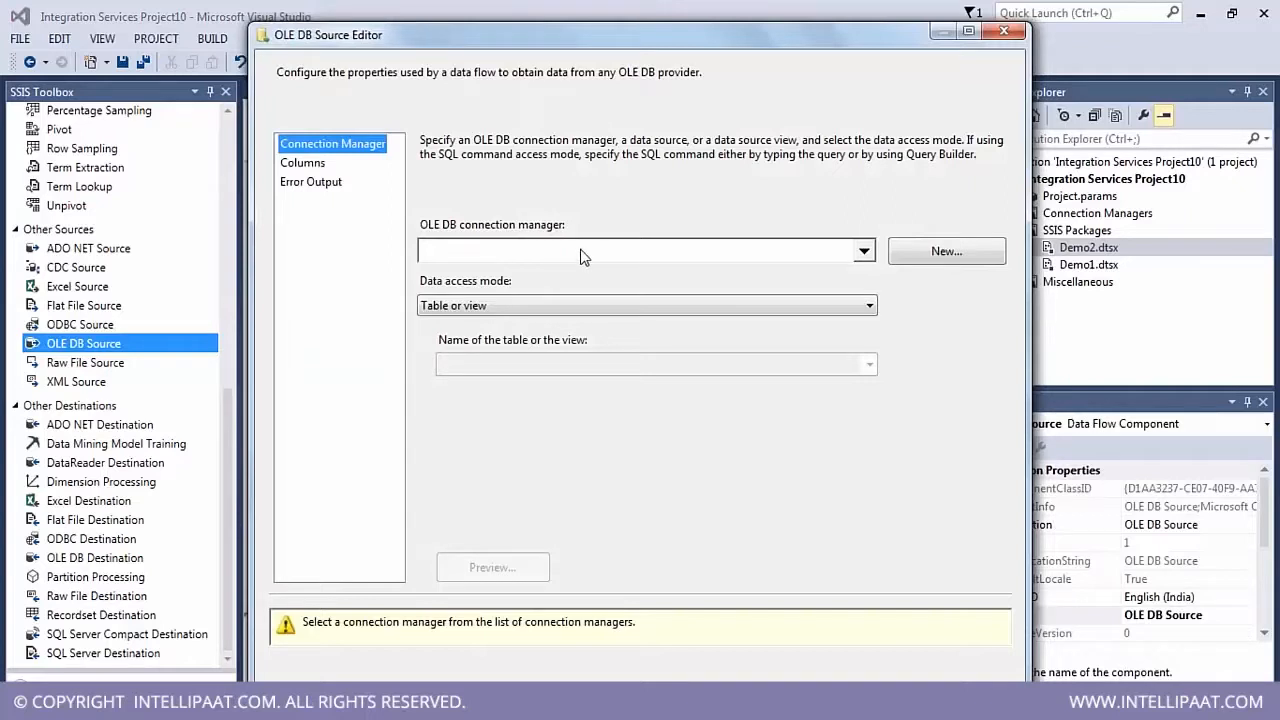
{"action": "left_click", "coordinate": [864, 252]}
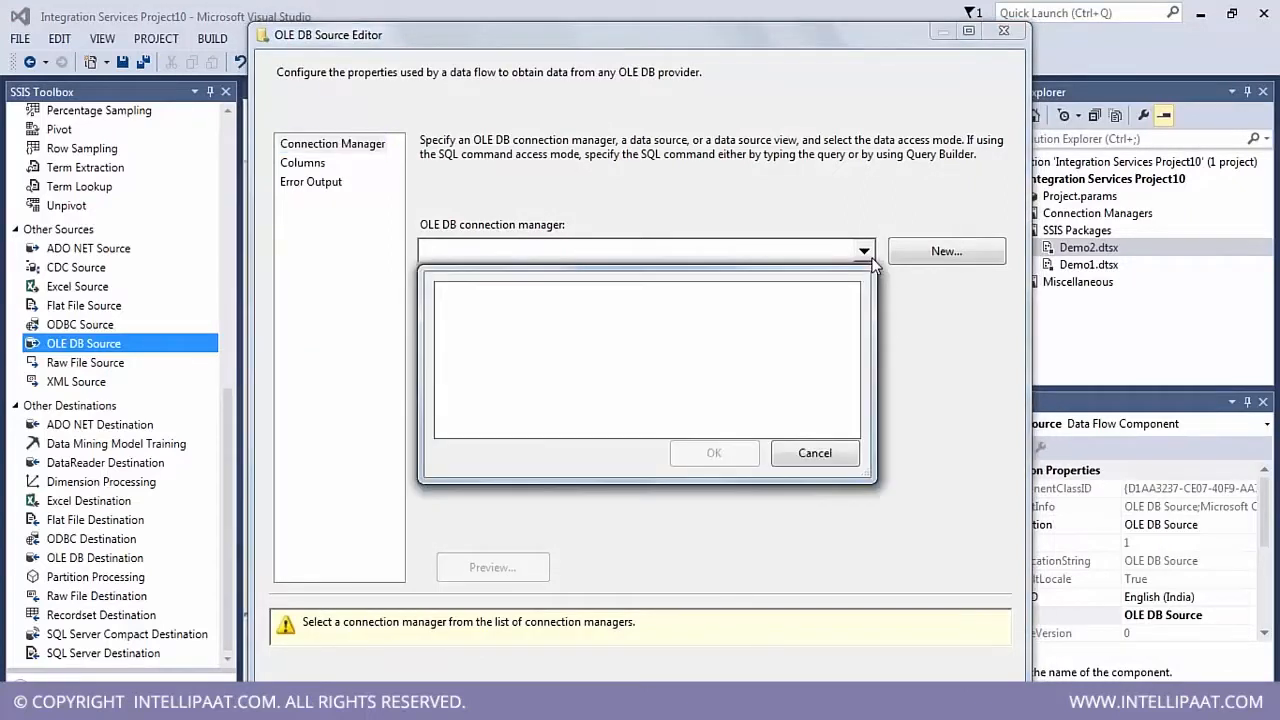
{"action": "left_click", "coordinate": [815, 453]}
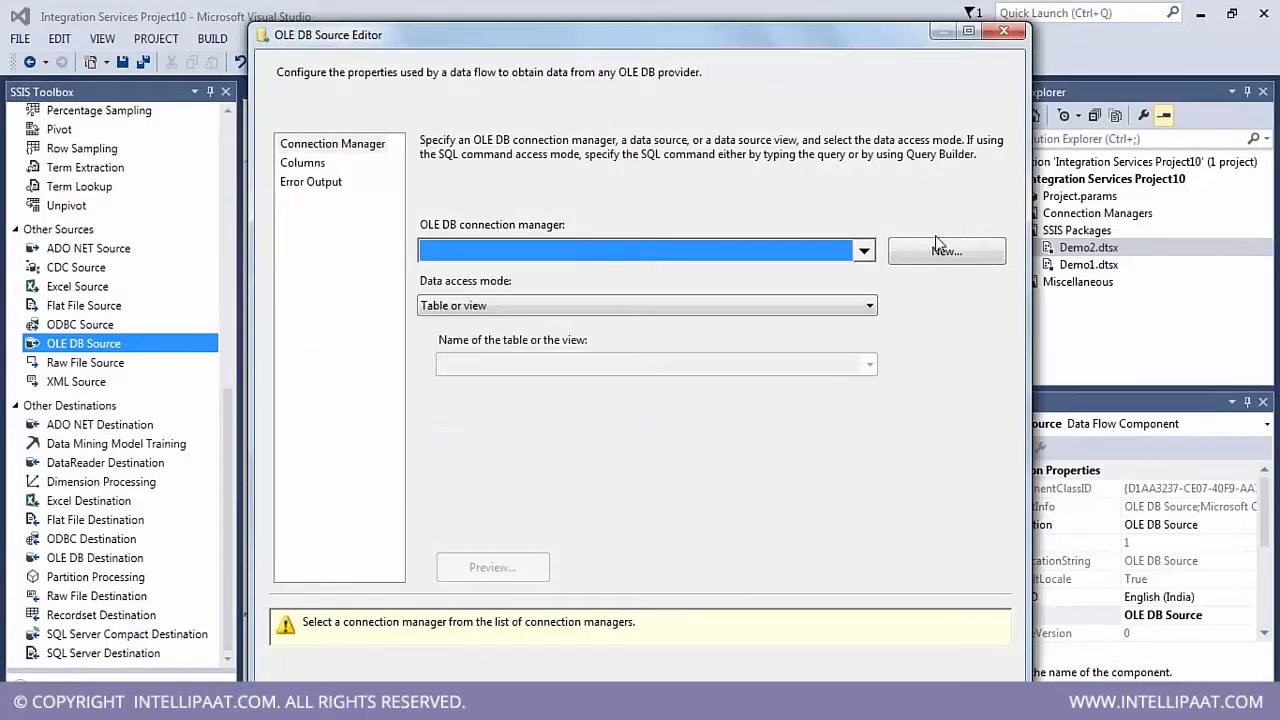
- Create a new OLE DB connection from the source editor with server name "." and the AdventureWorksDW2014 database
{"action": "left_click", "coordinate": [940, 252]}
{"action": "left_click_drag", "start_coordinate": [709, 132], "coordinate": [702, 96]}
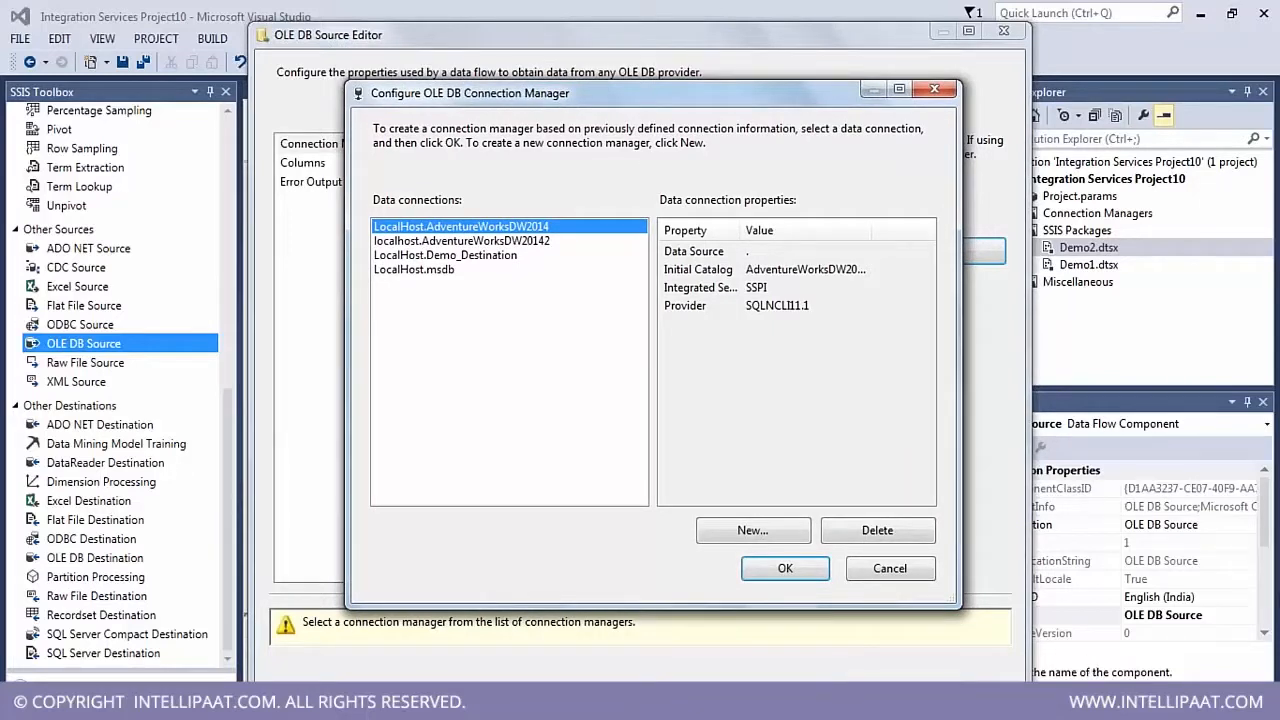
{"action": "left_click_drag", "start_coordinate": [653, 97], "coordinate": [541, 402]}
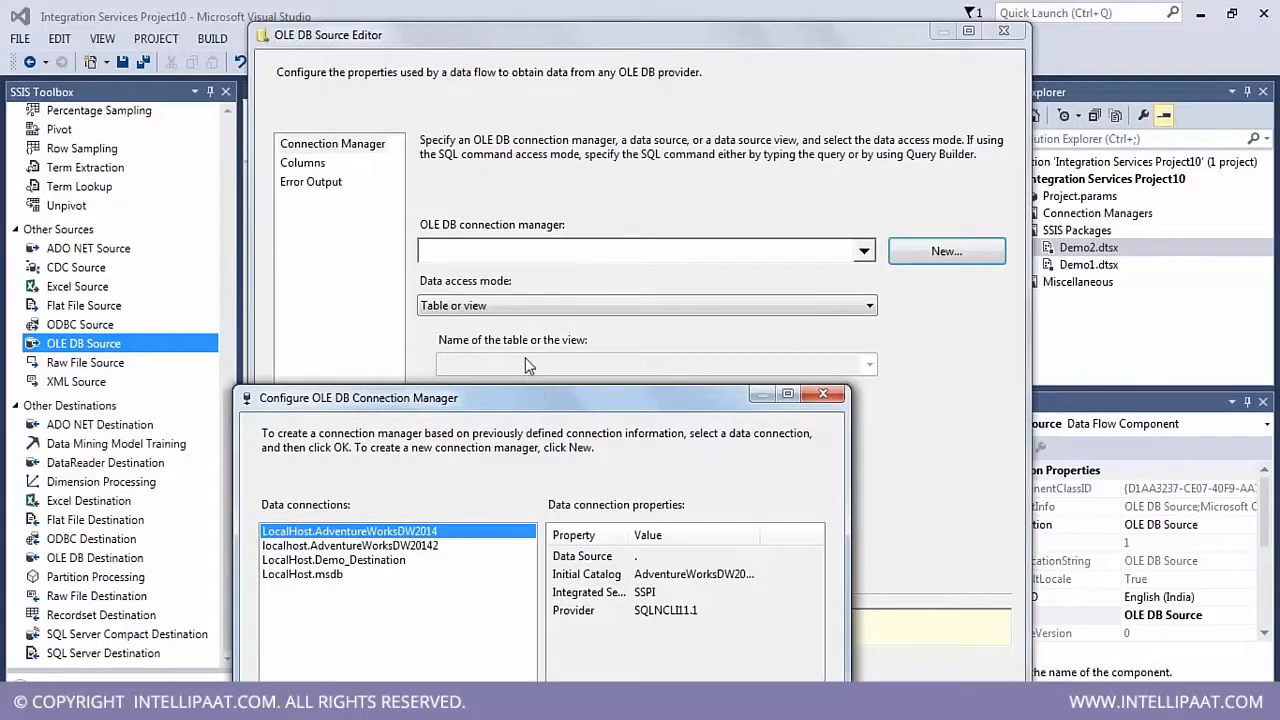
{"action": "left_click_drag", "start_coordinate": [531, 397], "coordinate": [546, 150]}
{"action": "left_click", "coordinate": [526, 190]}
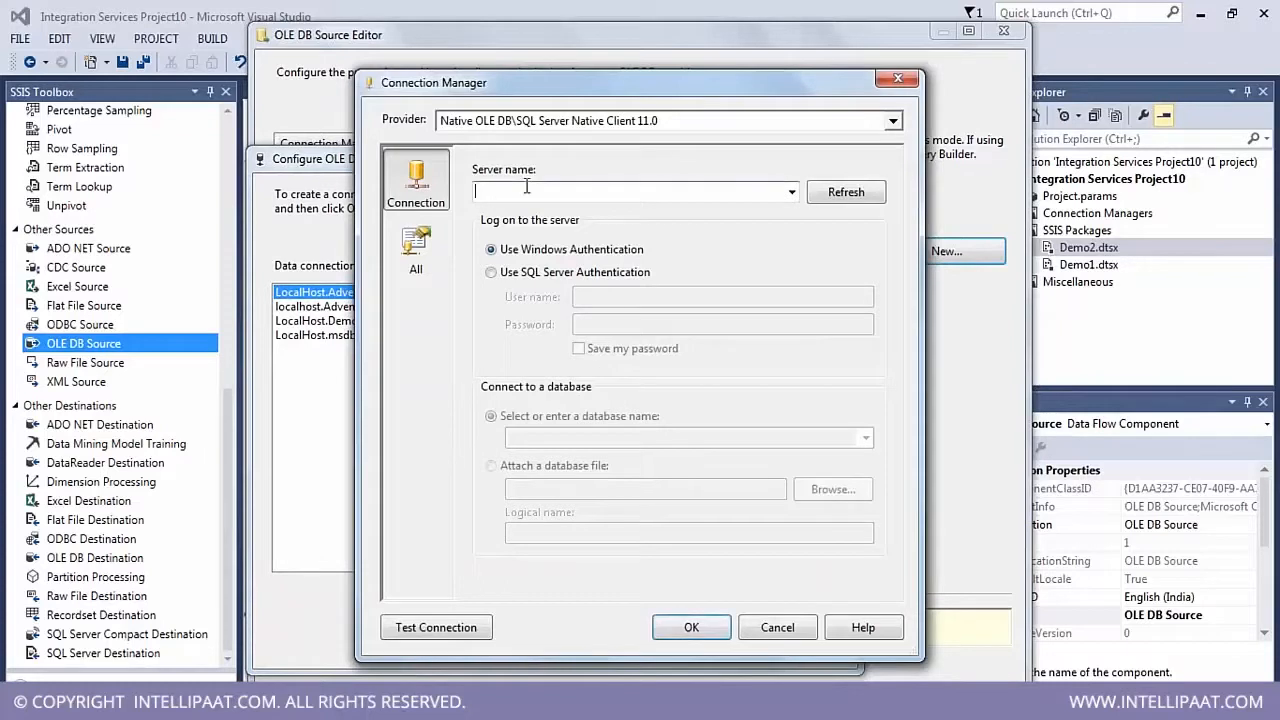
{"action": "type", "text": "."}
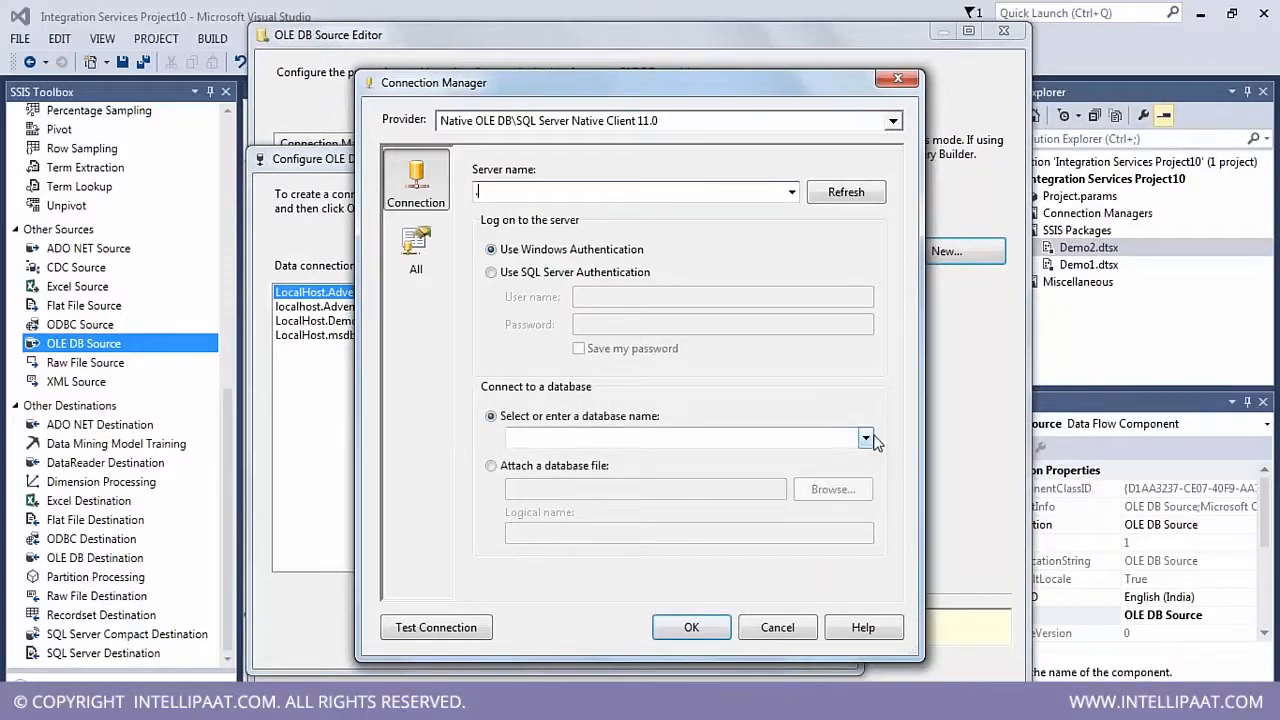
{"action": "left_click", "coordinate": [866, 440]}
{"action": "left_click", "coordinate": [545, 457]}
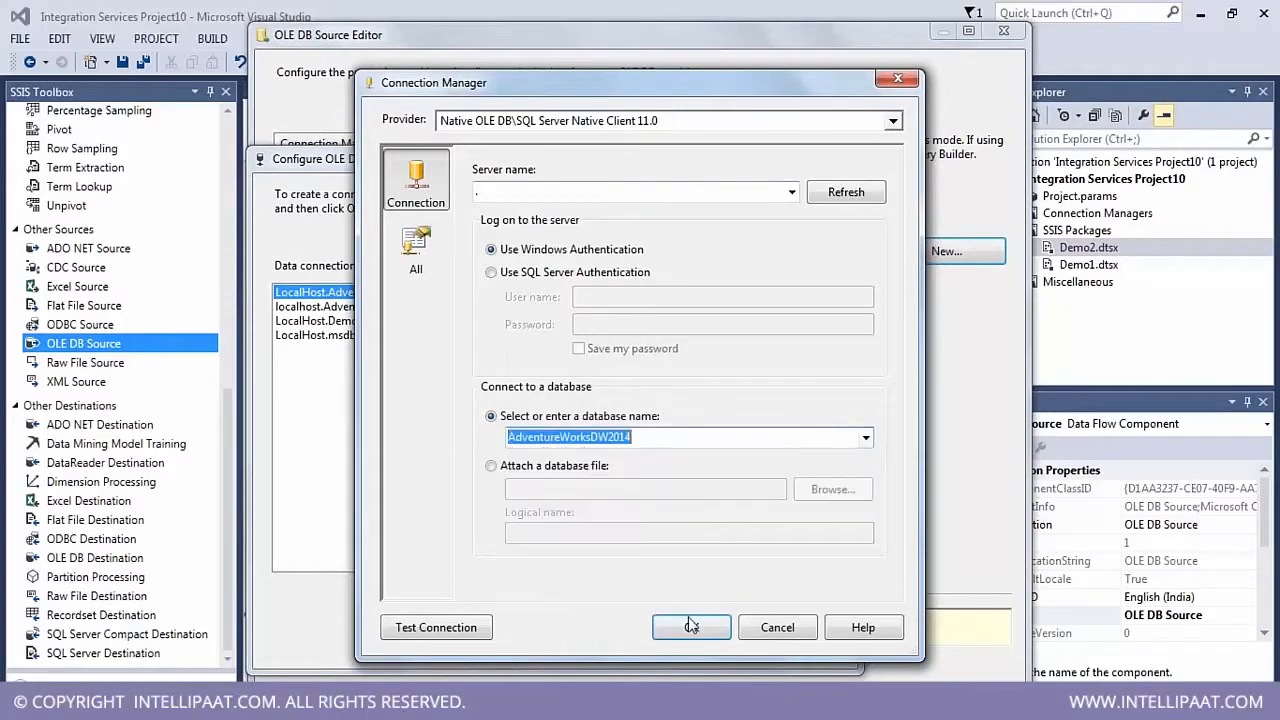
{"action": "left_click", "coordinate": [690, 627]}
{"action": "left_click", "coordinate": [687, 634]}
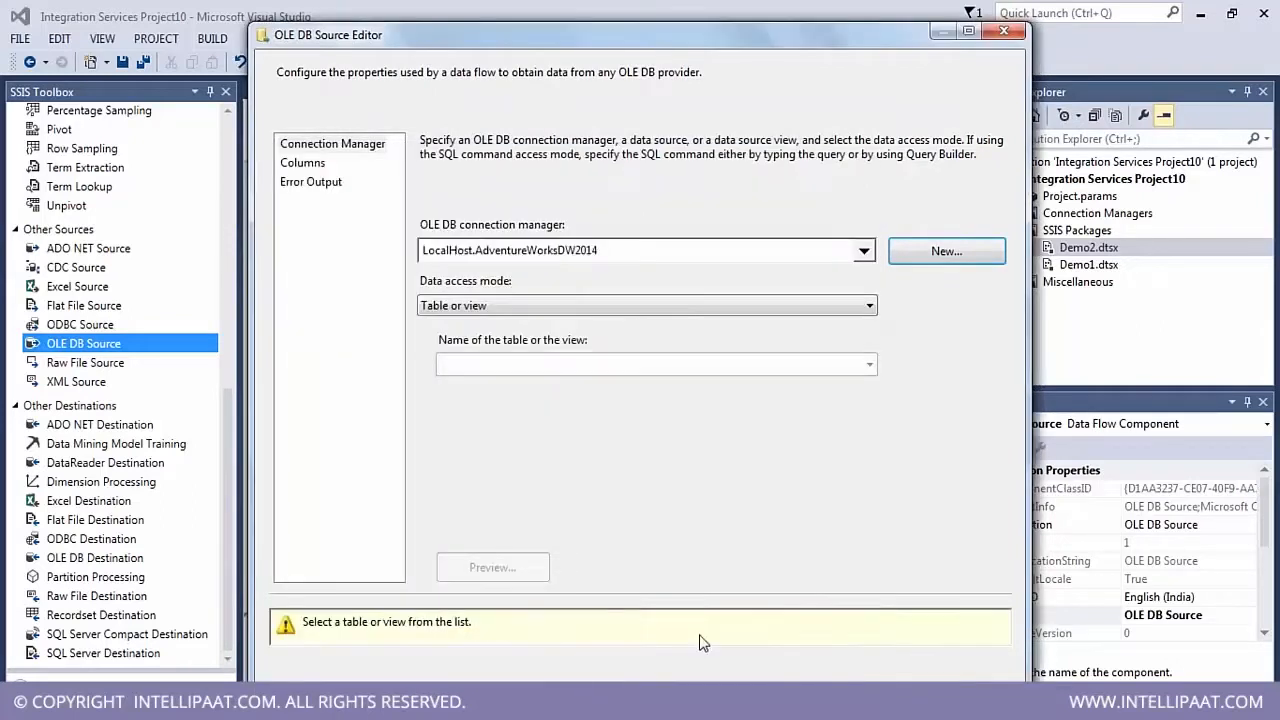
- Compare the package's connection managers with those offered in the OLE DB Source editor
{"action": "left_click_drag", "start_coordinate": [590, 44], "coordinate": [844, 22]}
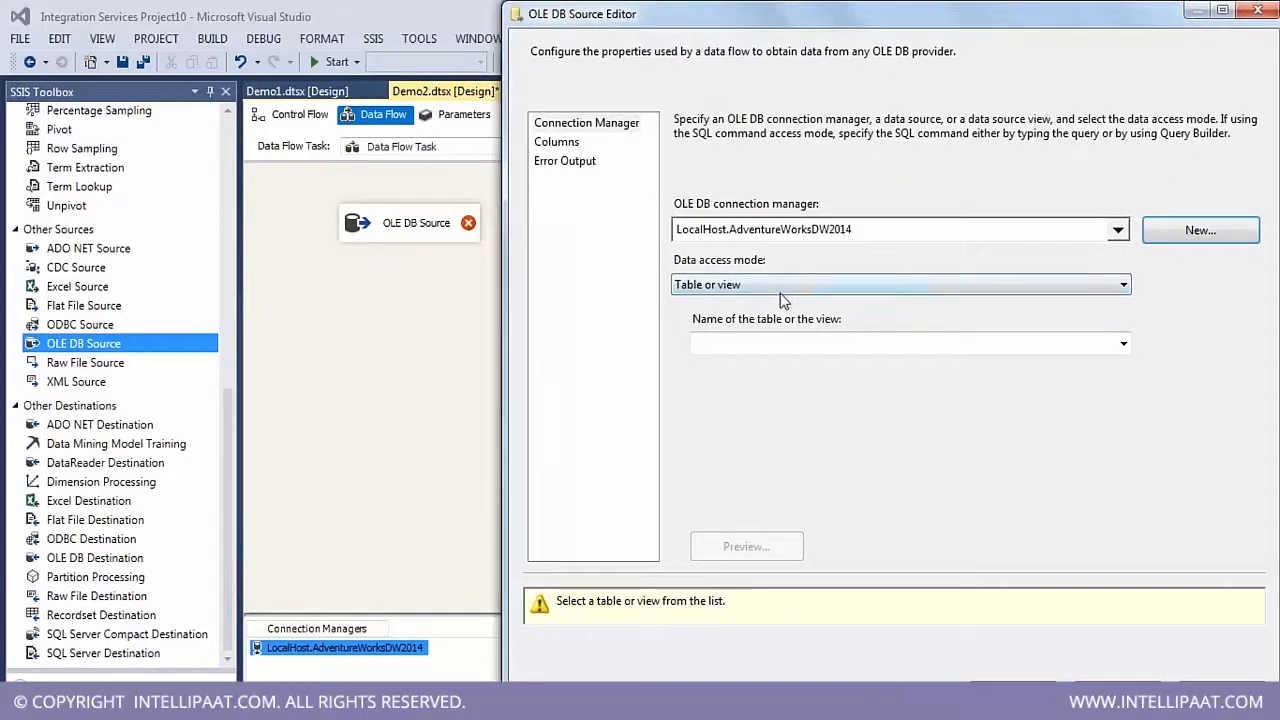
{"action": "left_click", "coordinate": [872, 231]}
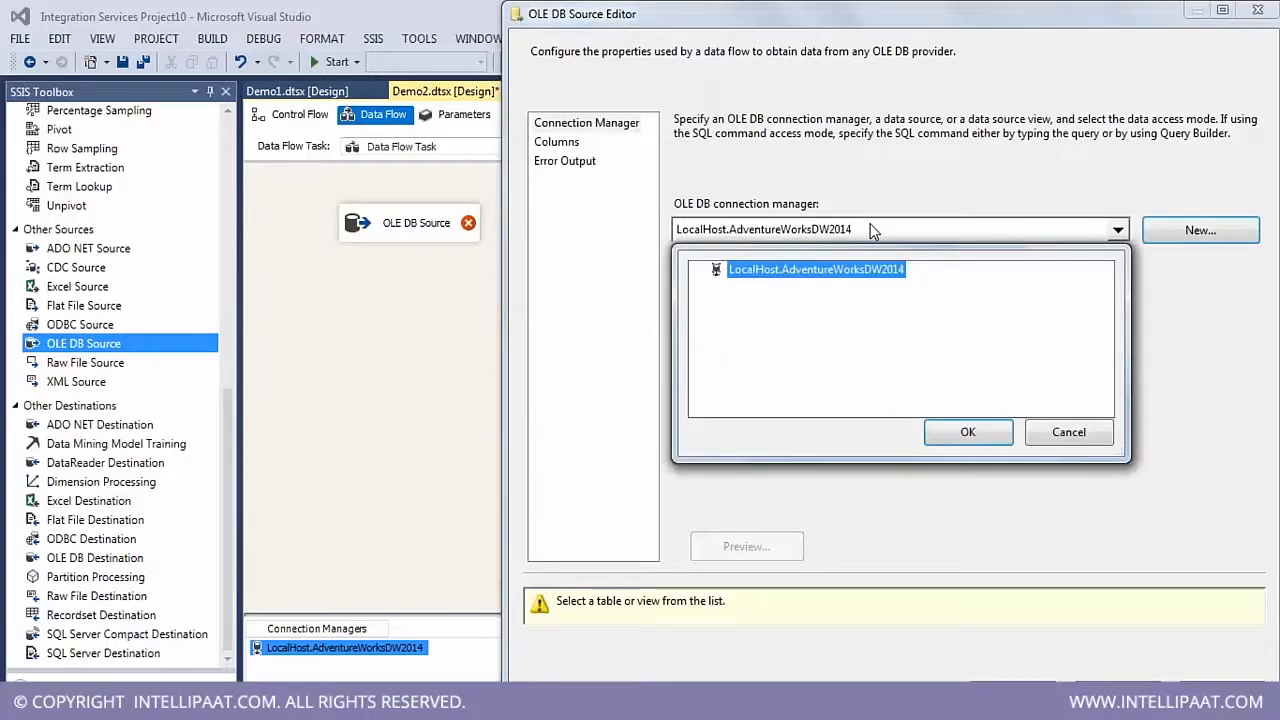
{"action": "left_click", "coordinate": [1062, 432]}
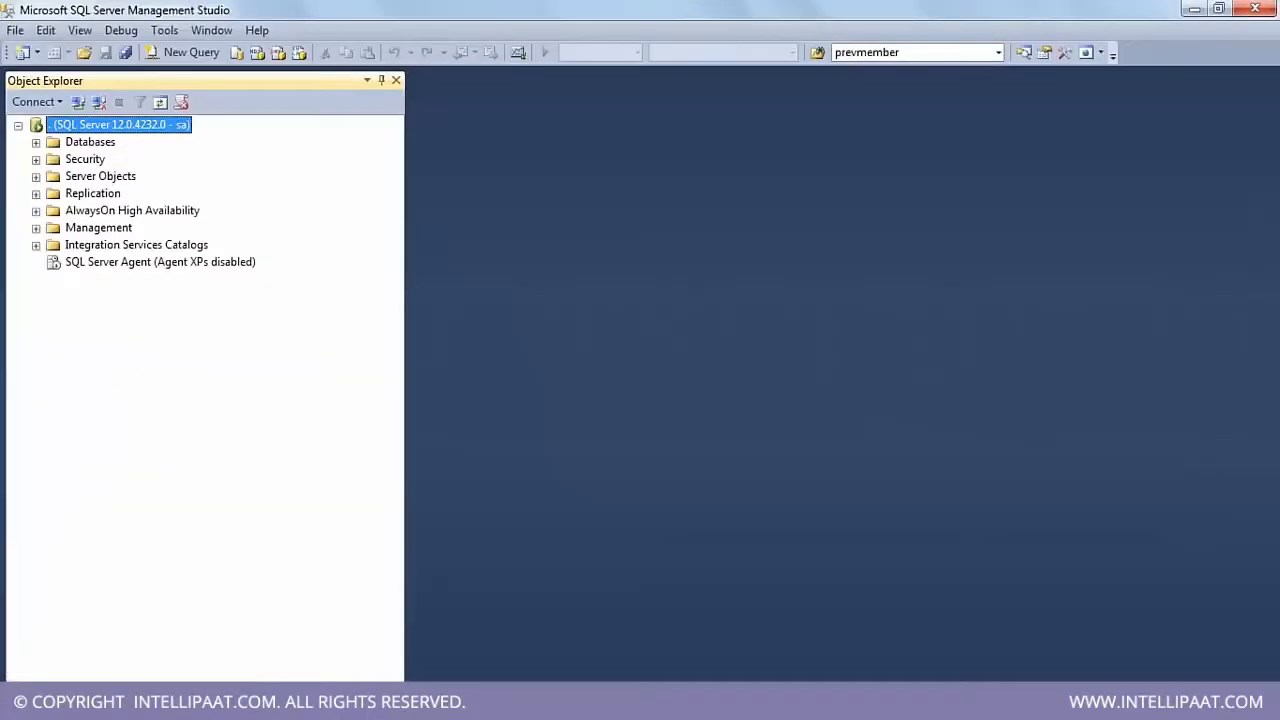
- Switch to SQL Server Management Studio, open a new query, and review the databases it can run against
{"action": "left_click", "coordinate": [90, 142]}
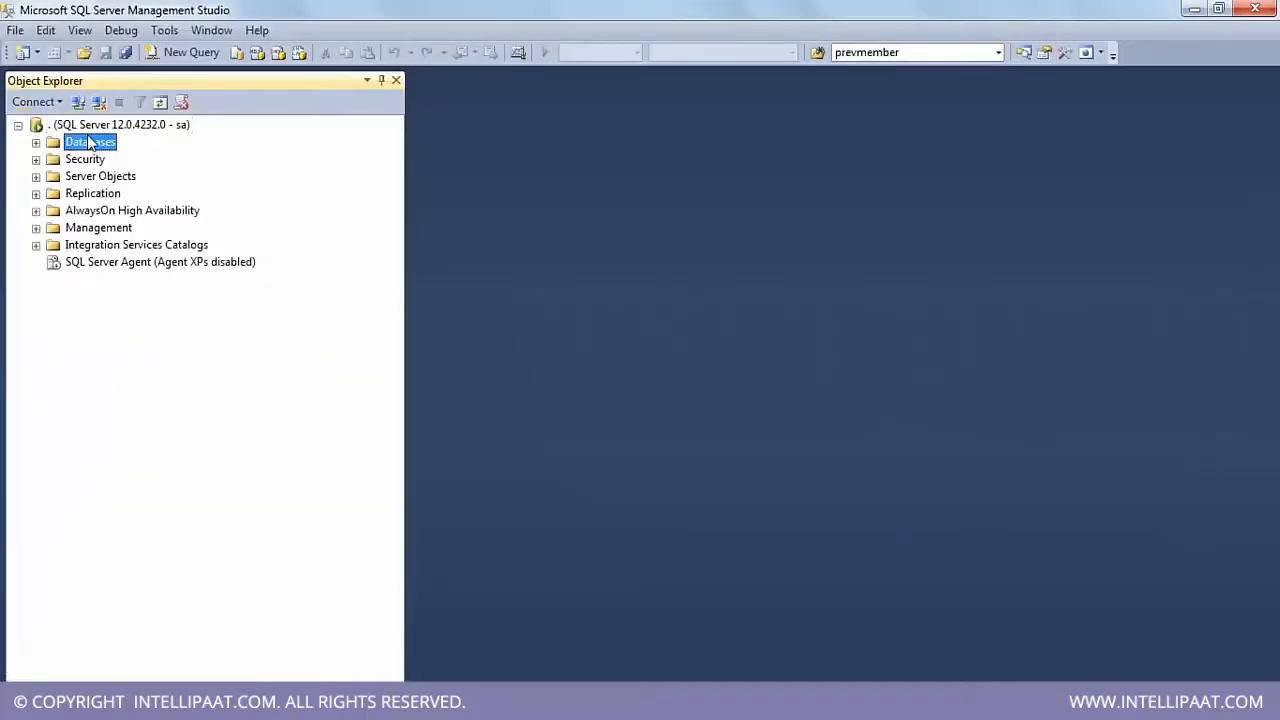
{"action": "left_click", "coordinate": [178, 55]}
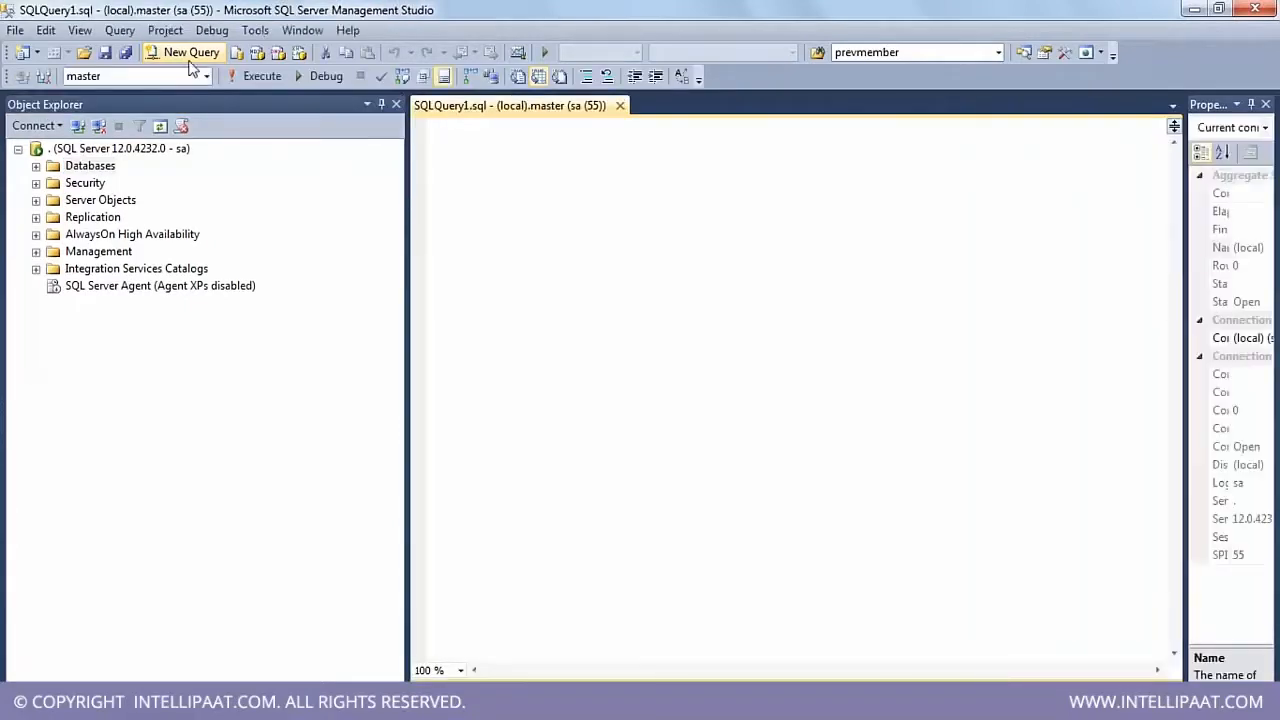
{"action": "left_click", "coordinate": [207, 76]}
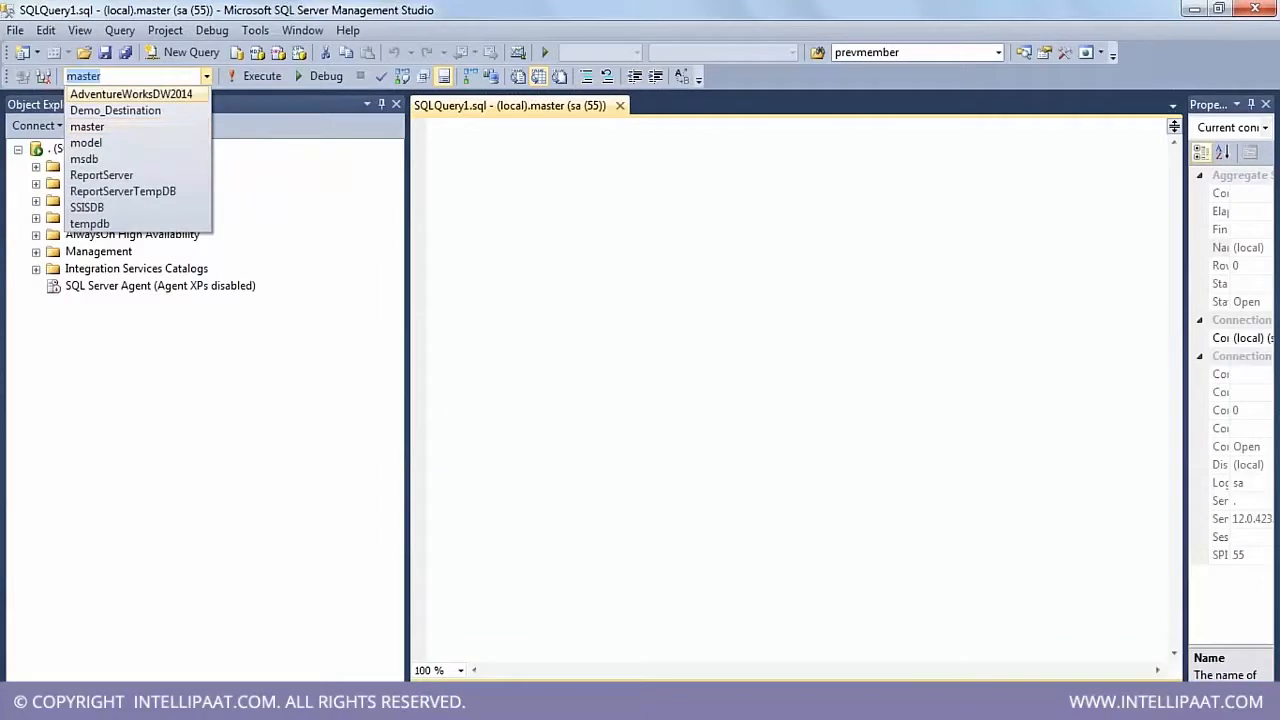
{"action": "left_click", "coordinate": [563, 209]}
- Write the query "select * from DimProduct" and set its database to AdventureWorksDW2014
{"action": "left_click", "coordinate": [558, 203]}
{"action": "type", "text": "select "}
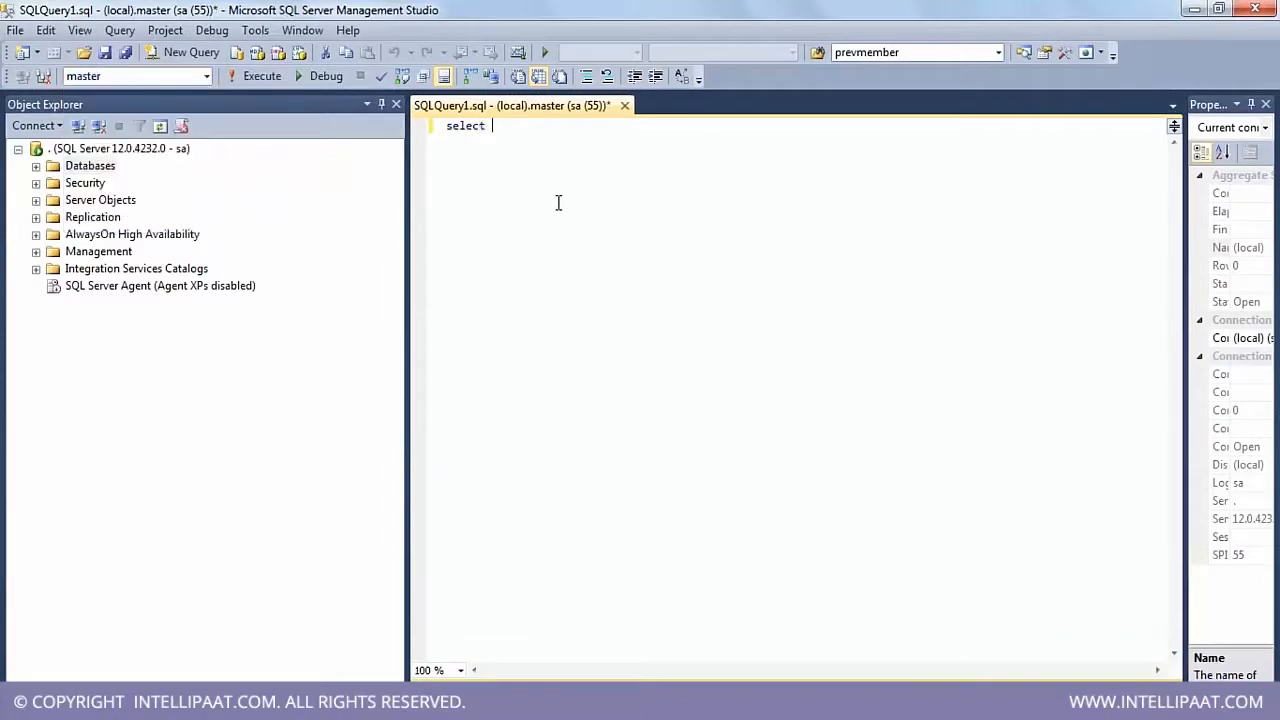
{"action": "type", "text": "* from DimProduct"}
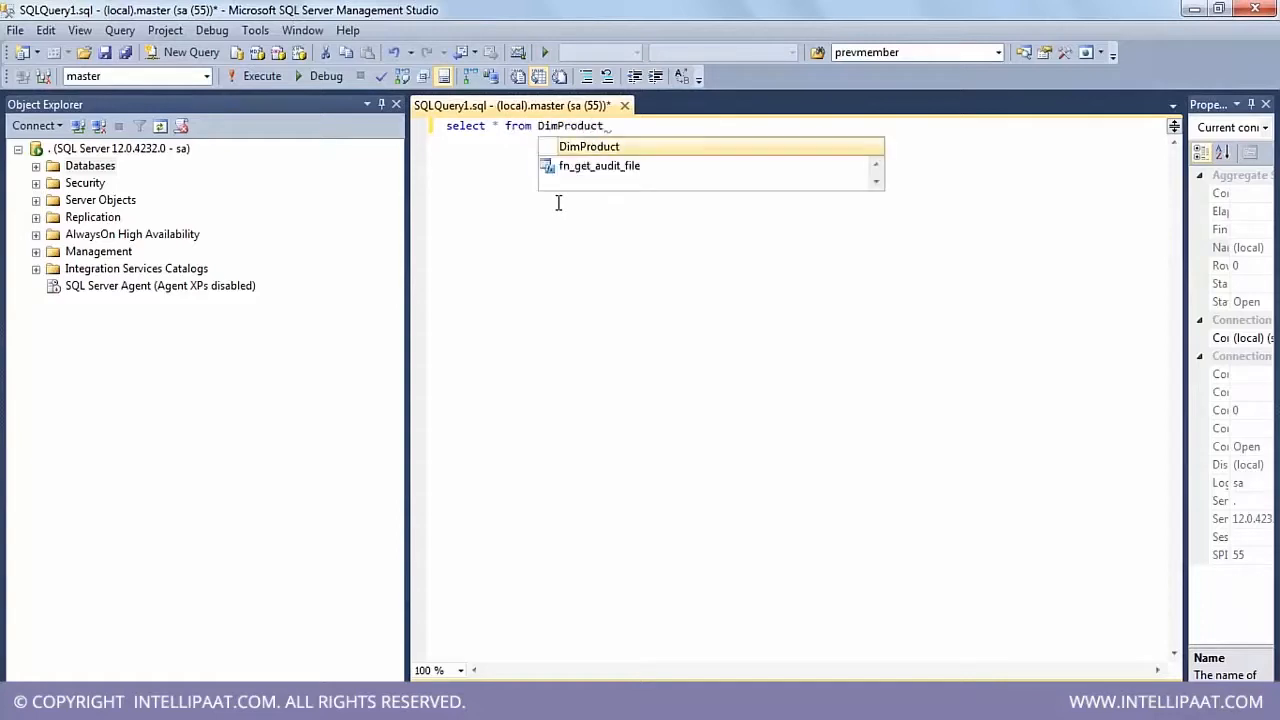
{"action": "left_click", "coordinate": [580, 254]}
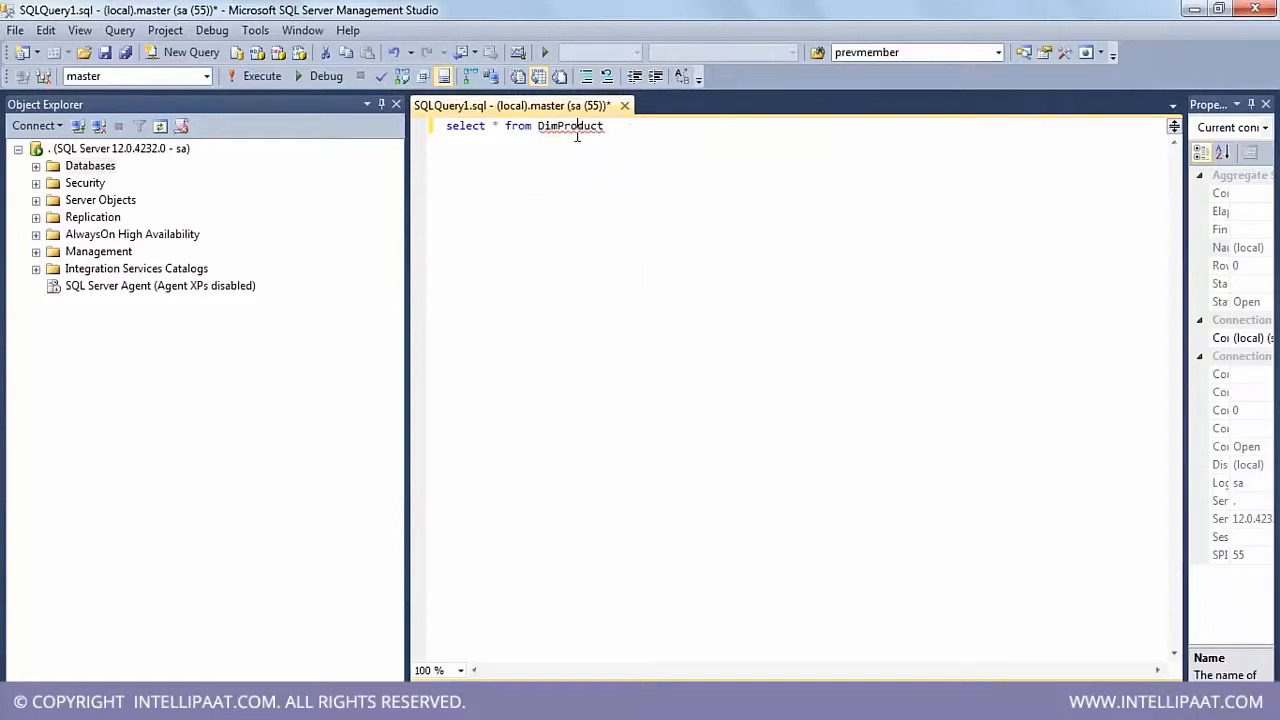
{"action": "mouse_move", "coordinate": [587, 134]}
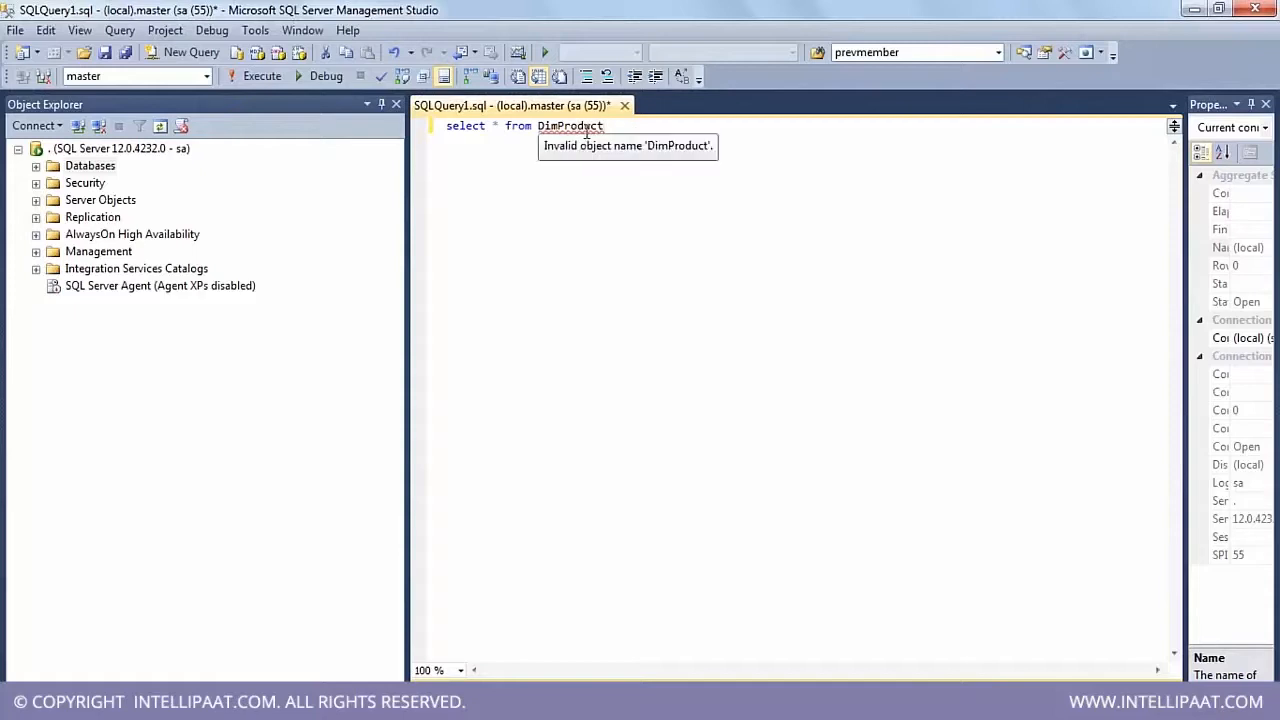
{"action": "left_click", "coordinate": [208, 78]}
{"action": "left_click", "coordinate": [147, 93]}
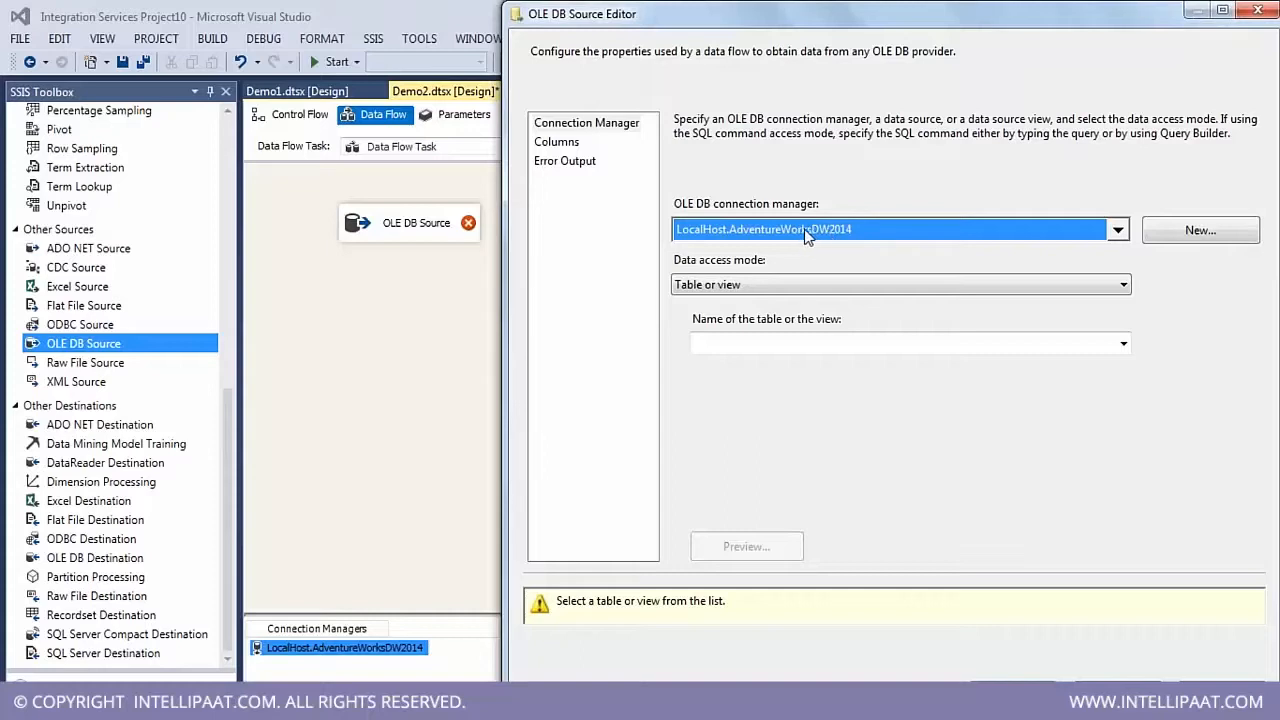
- Try the different data access modes for the OLE DB source and set the mode to SQL command
{"action": "left_click", "coordinate": [766, 286]}
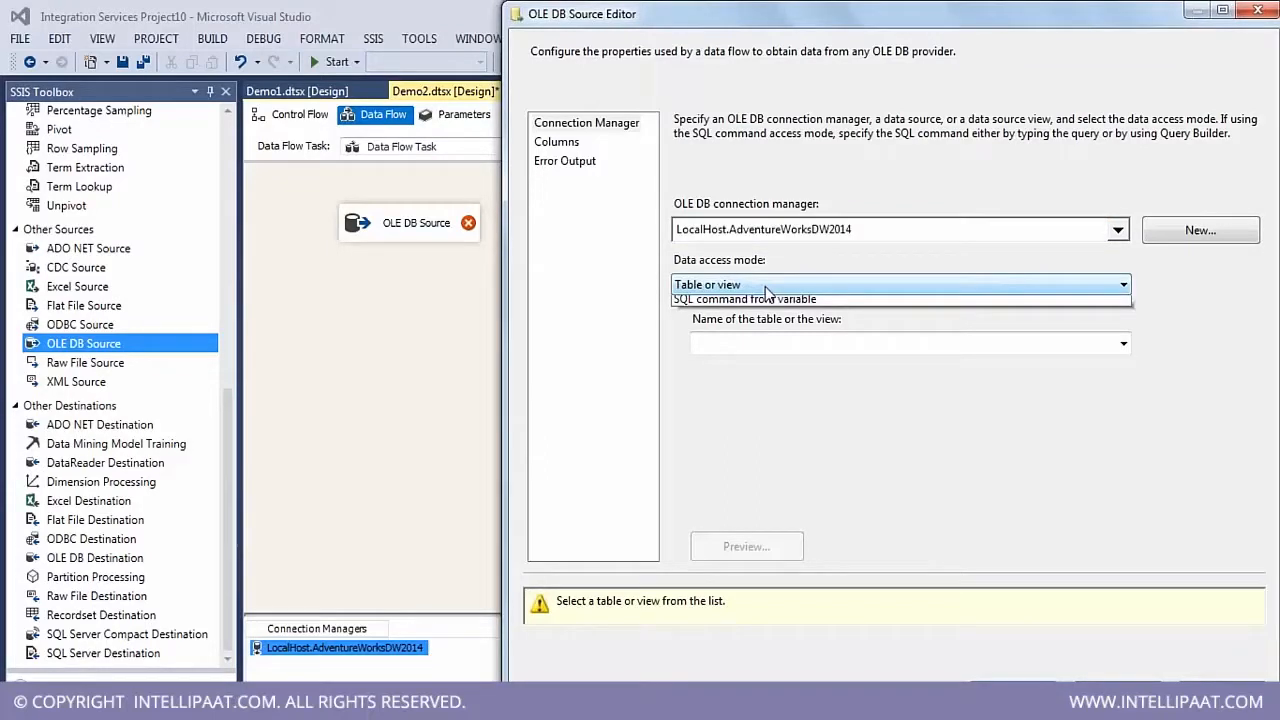
{"action": "left_click", "coordinate": [743, 332]}
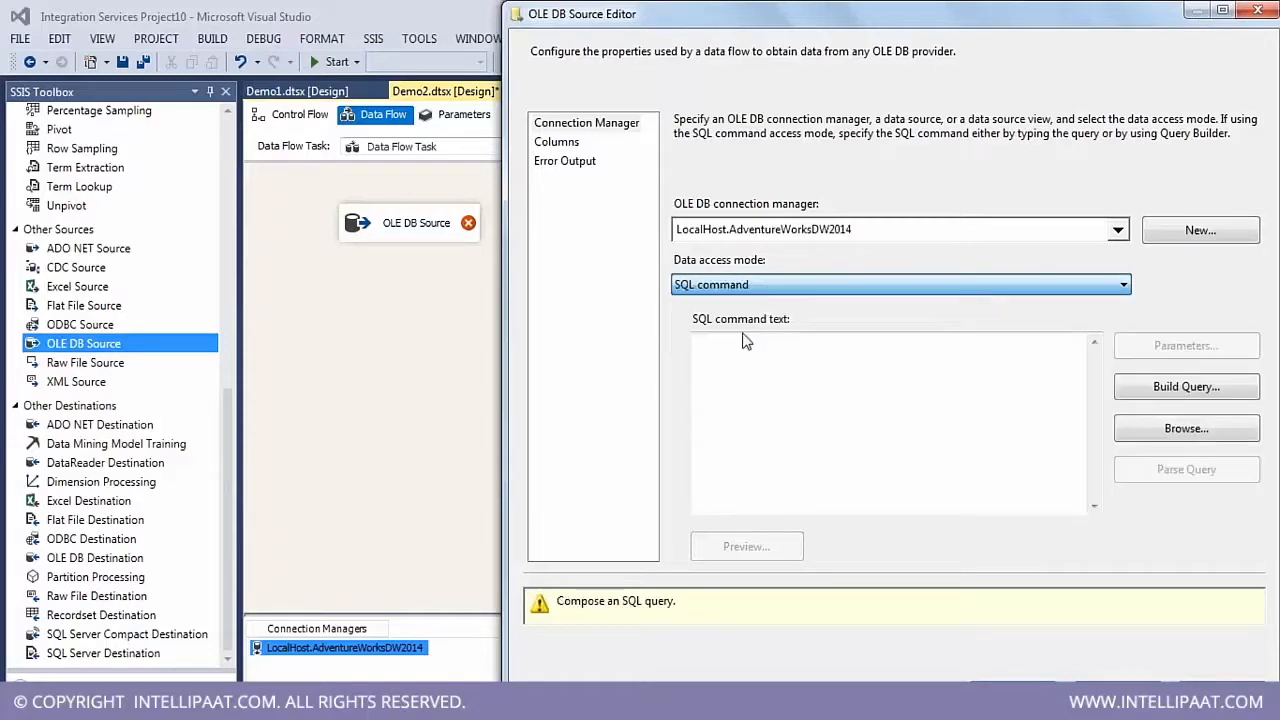
{"action": "left_click", "coordinate": [752, 289]}
{"action": "left_click", "coordinate": [750, 293]}
{"action": "left_click", "coordinate": [741, 288]}
{"action": "left_click", "coordinate": [728, 305]}
{"action": "left_click", "coordinate": [737, 288]}
{"action": "left_click", "coordinate": [752, 318]}
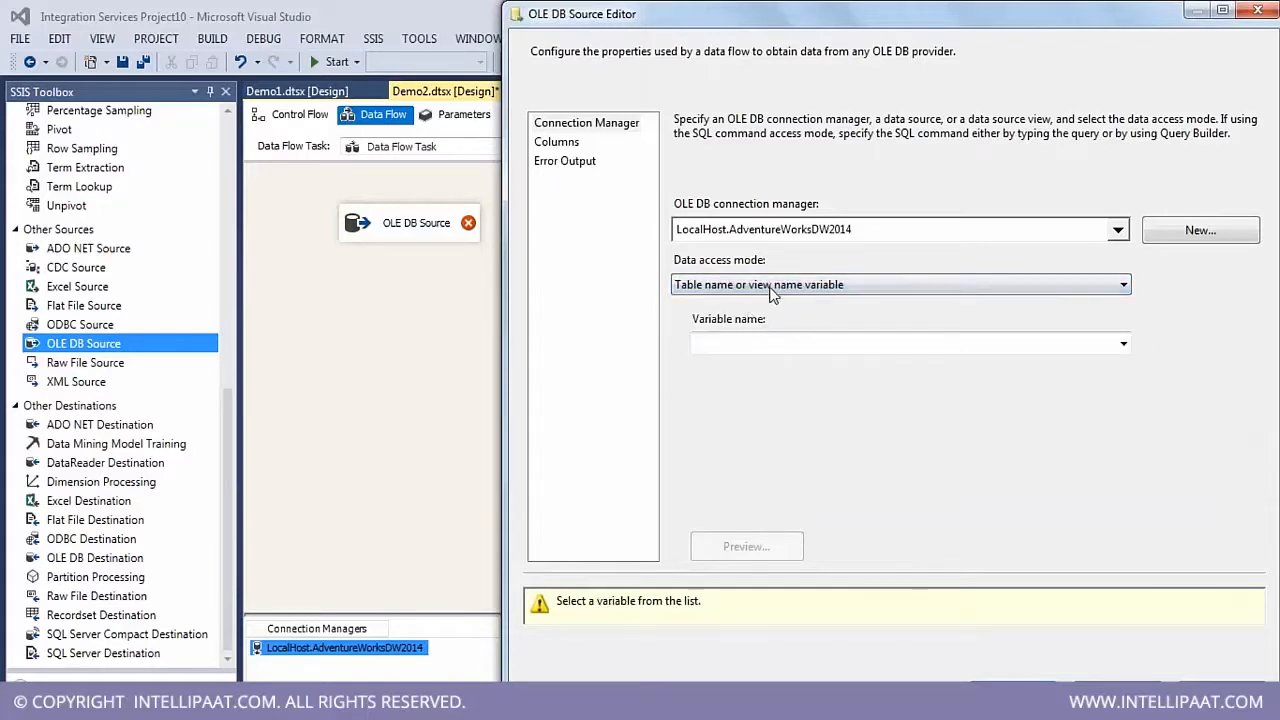
{"action": "left_click", "coordinate": [748, 287]}
{"action": "left_click", "coordinate": [747, 347]}
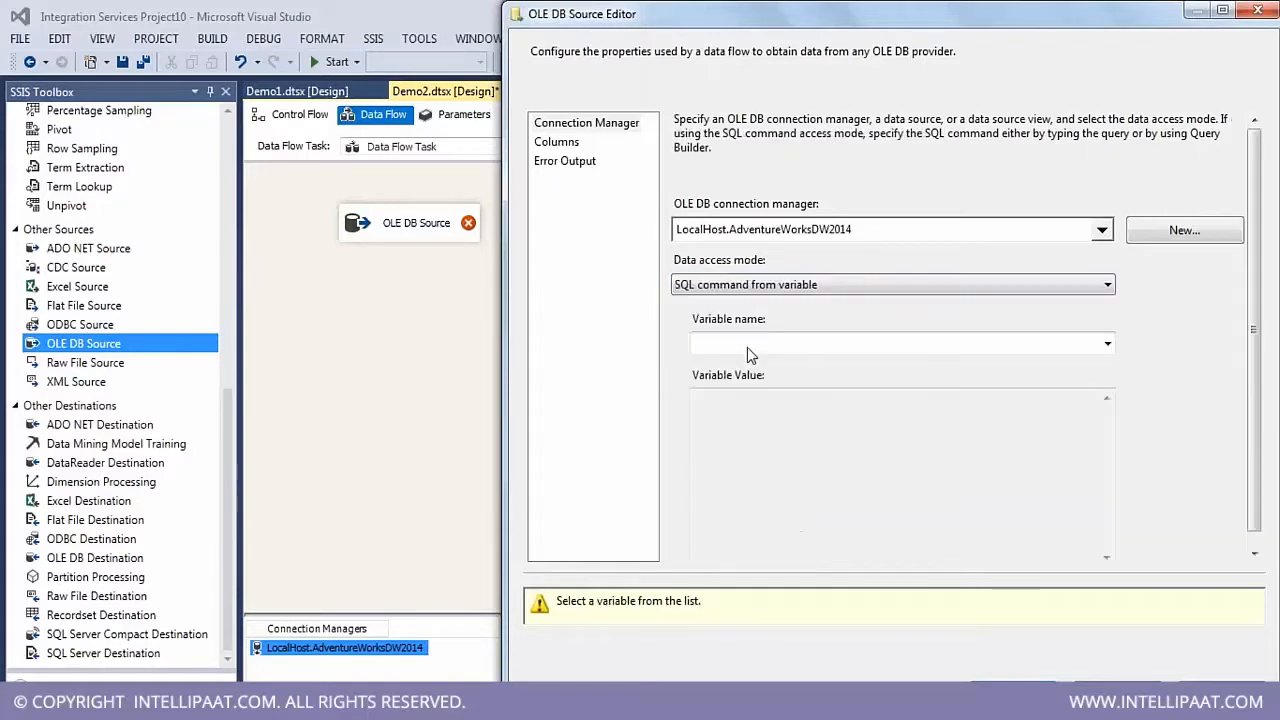
{"action": "left_click", "coordinate": [772, 288]}
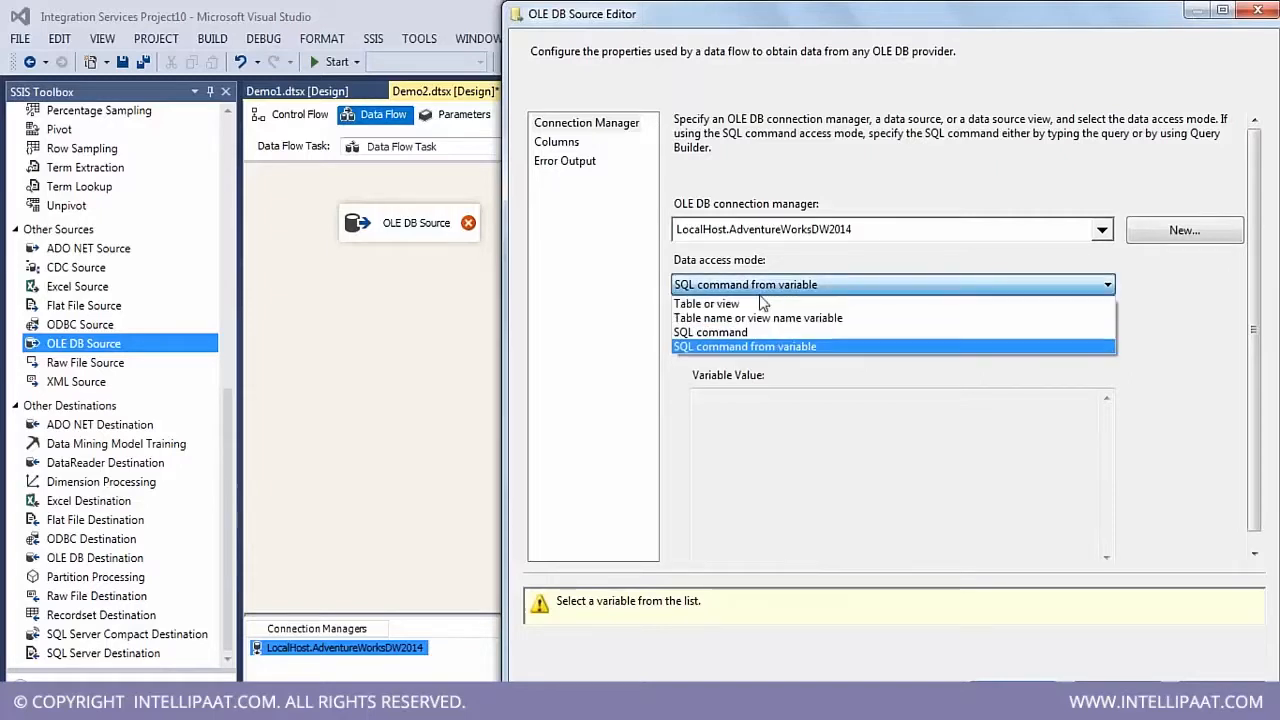
{"action": "left_click", "coordinate": [724, 333]}
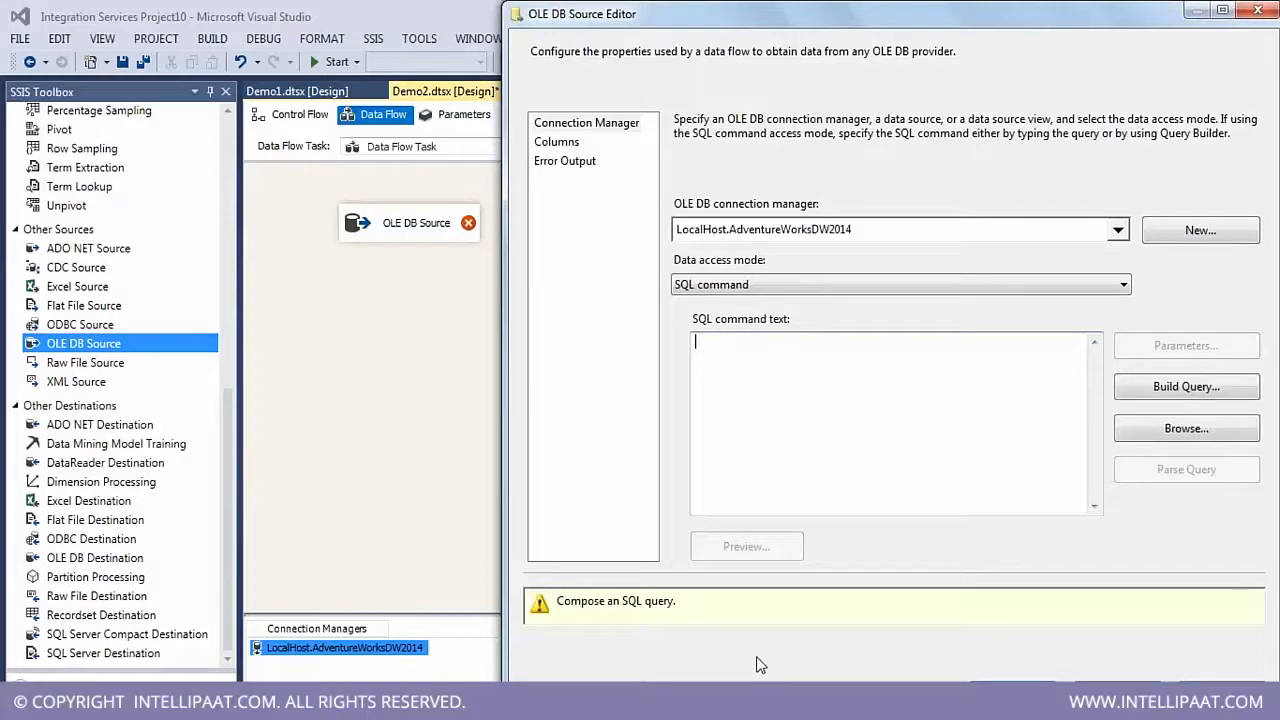
- Run the DimProduct query in SQL Server Management Studio, review its rows, and return to the OLE DB Source Editor
{"action": "left_click", "coordinate": [757, 704]}
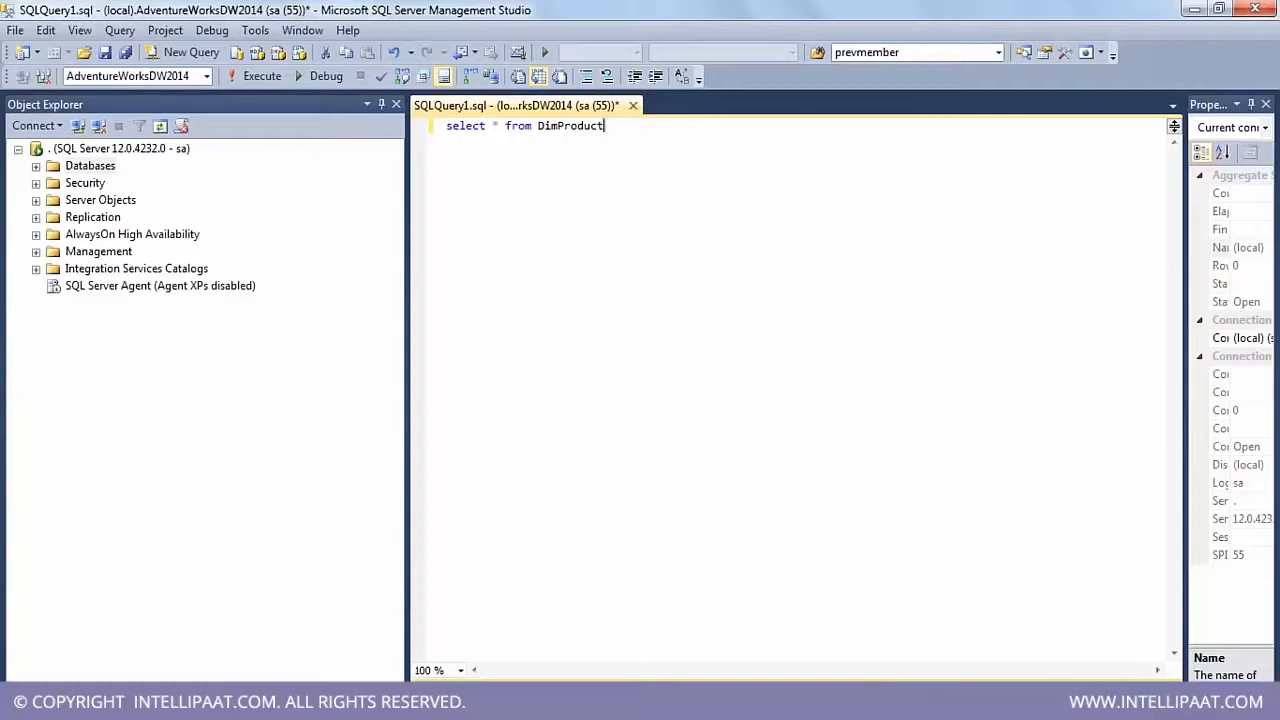
{"action": "left_click", "coordinate": [265, 80]}
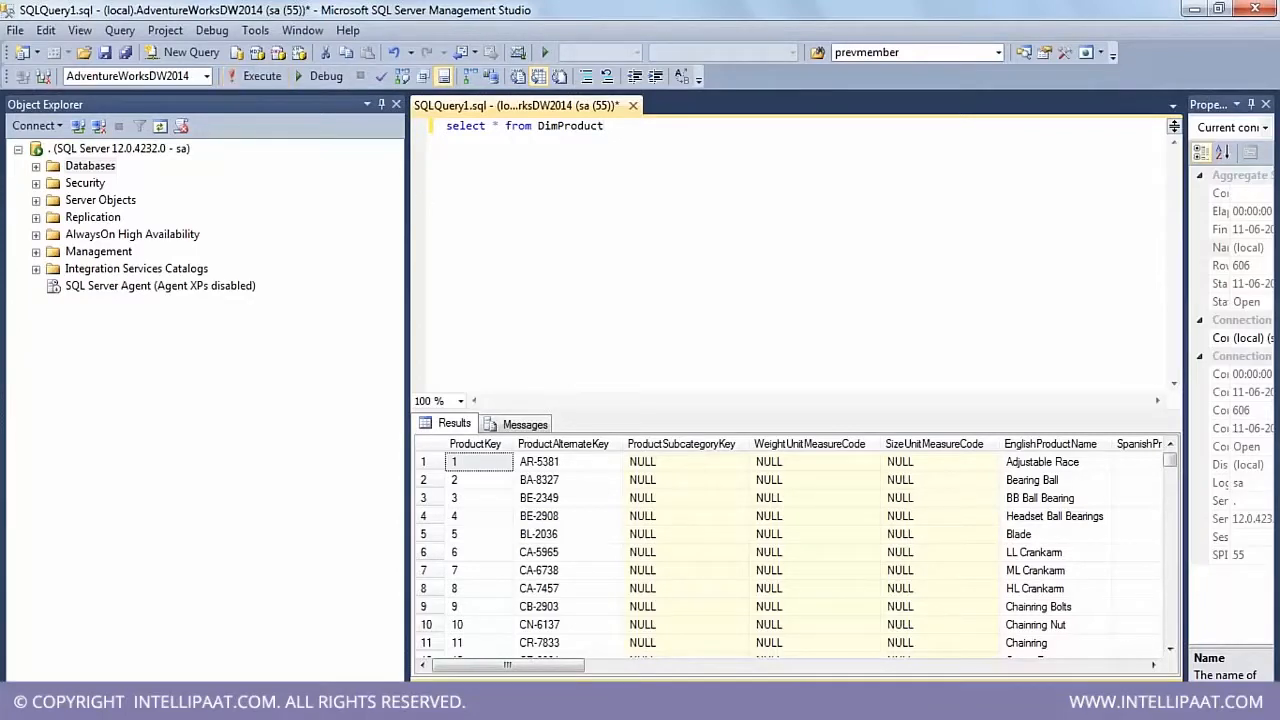
{"action": "left_click", "coordinate": [782, 702]}
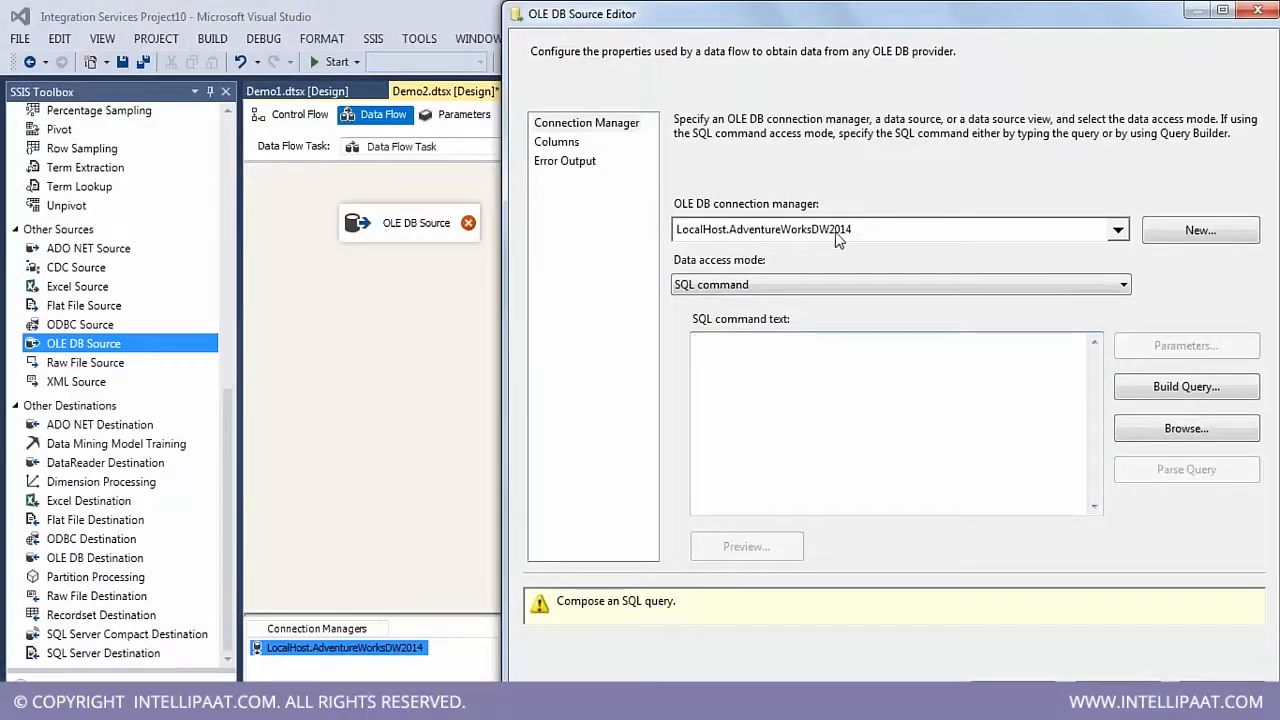
{"action": "left_click_drag", "start_coordinate": [634, 20], "coordinate": [487, 22]}
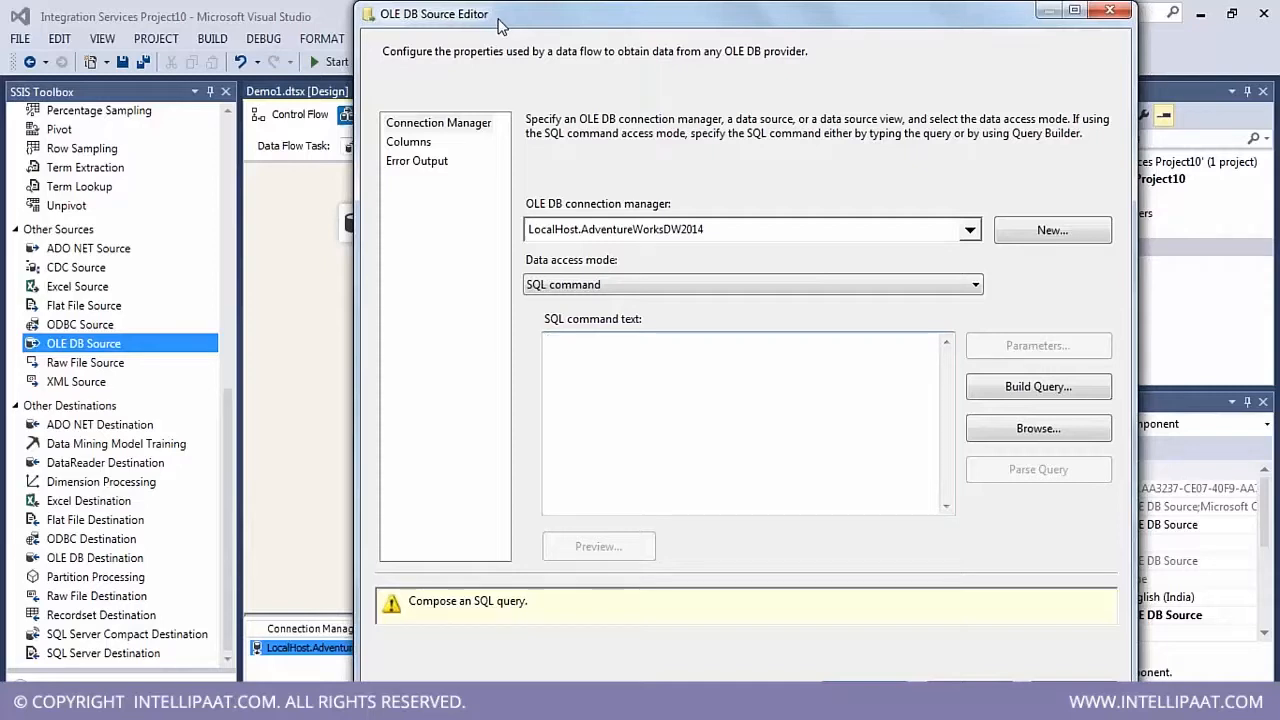
- Review the server's databases in SQL Server Management Studio, and recheck the OLE DB source's data access mode
{"action": "key", "text": "alt+Tab"}
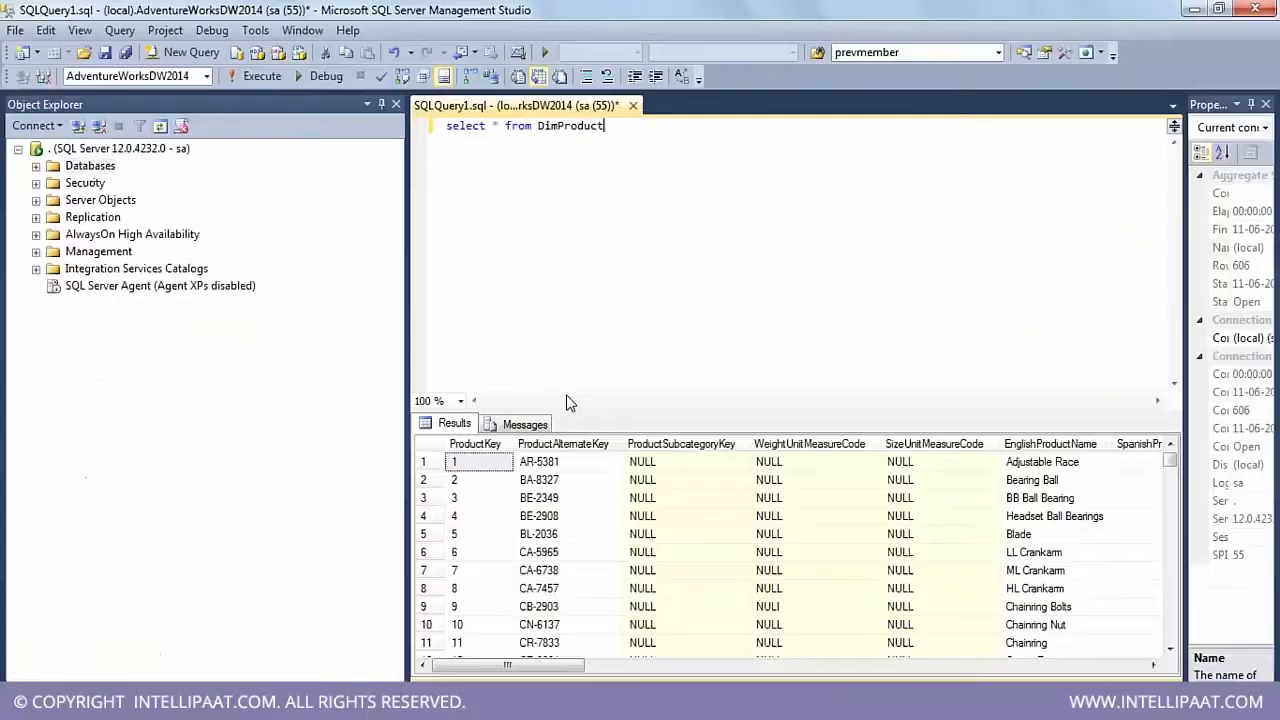
{"action": "left_click", "coordinate": [205, 77]}
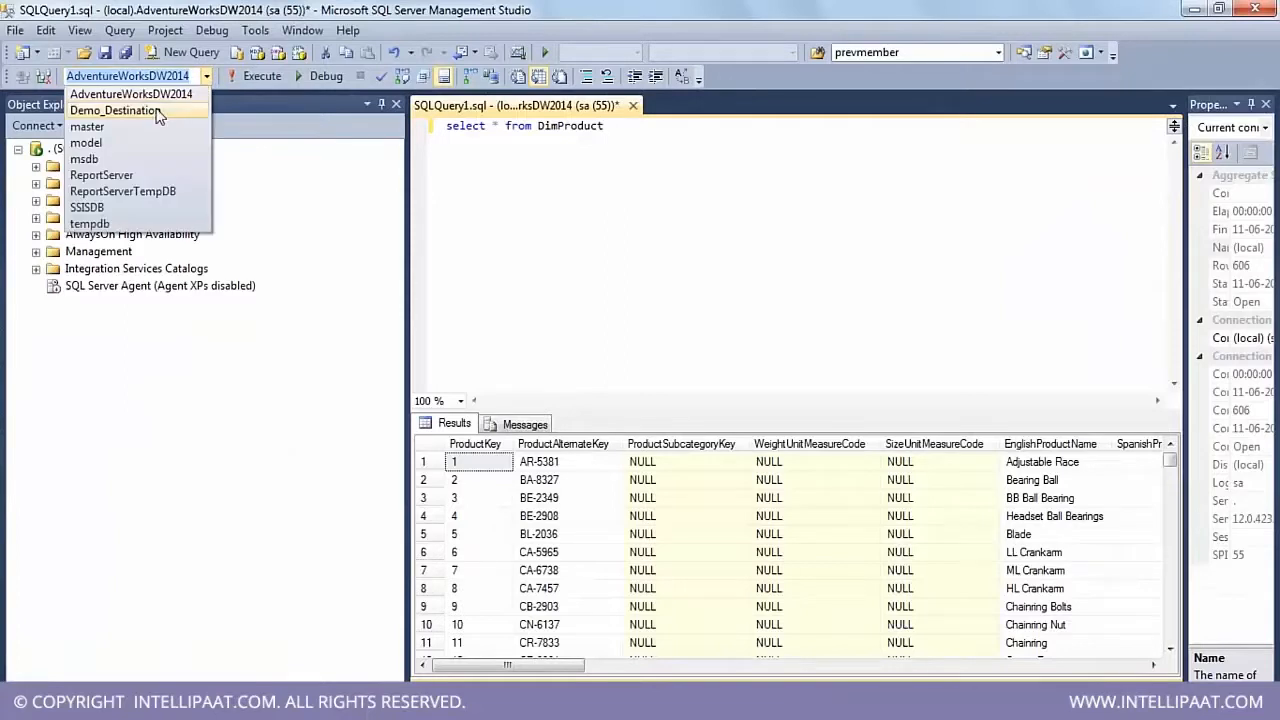
{"action": "left_click", "coordinate": [157, 93]}
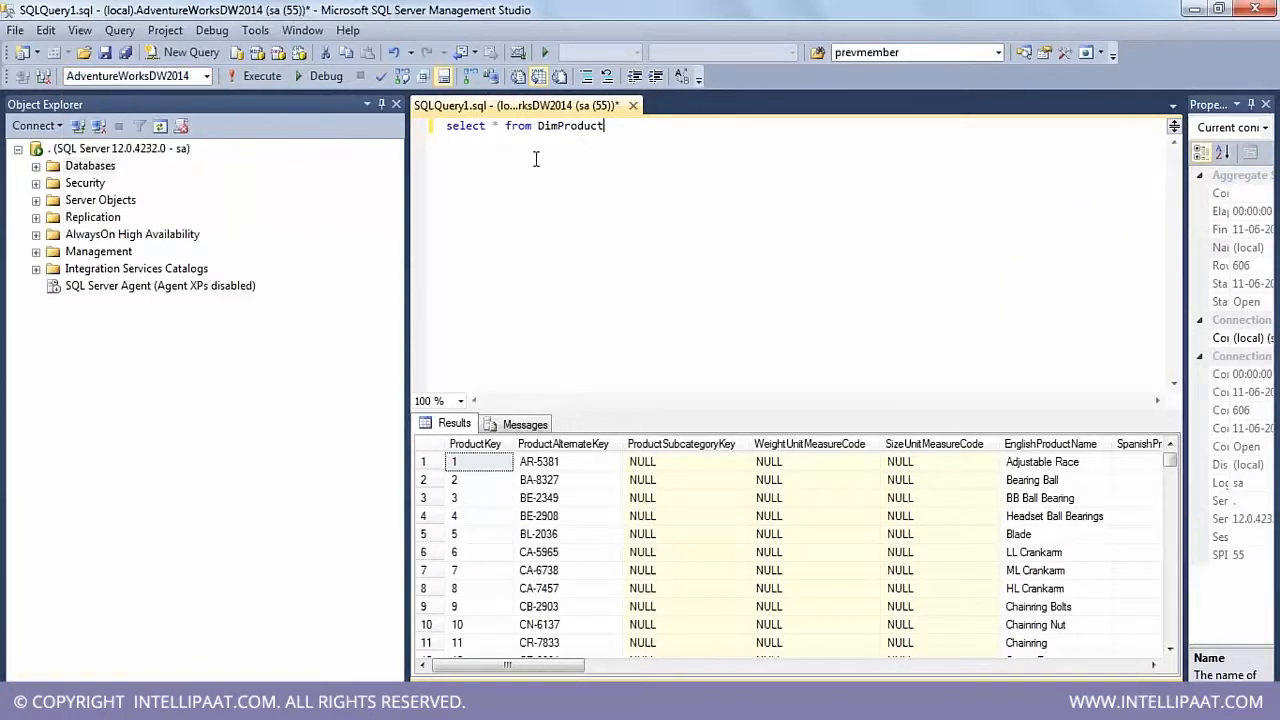
{"action": "left_click", "coordinate": [36, 167]}
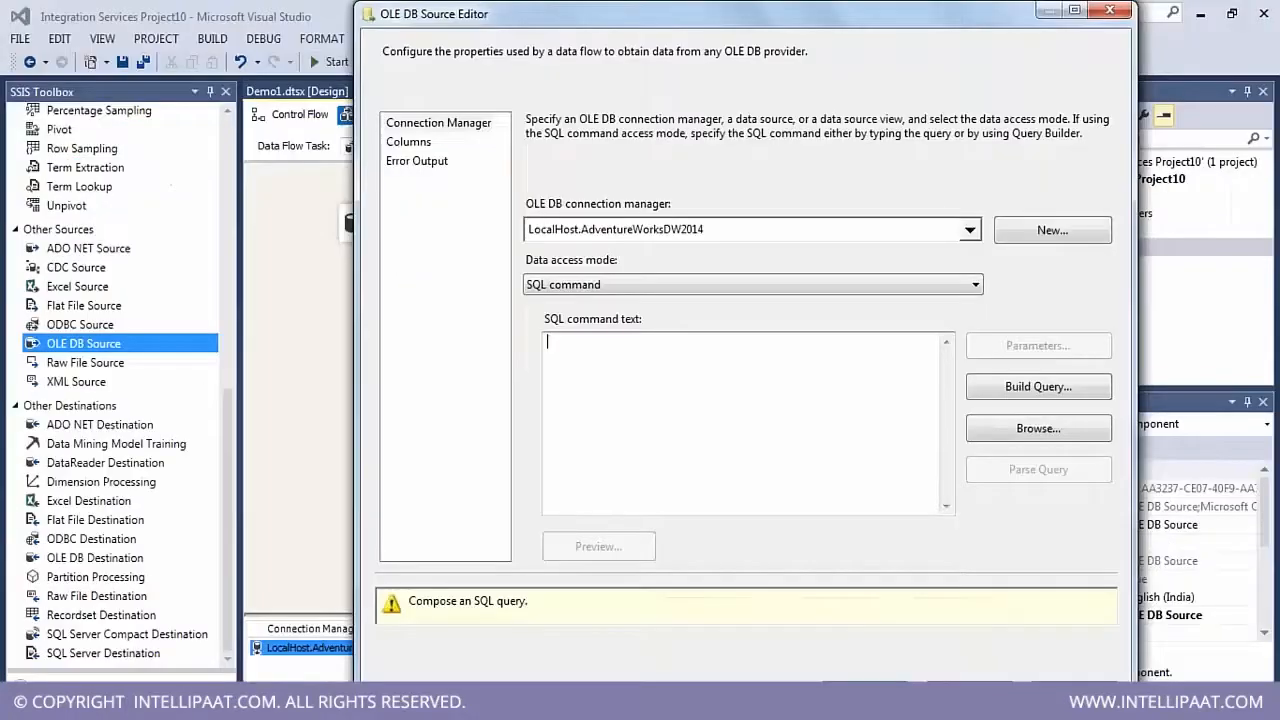
{"action": "left_click", "coordinate": [635, 292]}
{"action": "left_click", "coordinate": [1031, 284]}
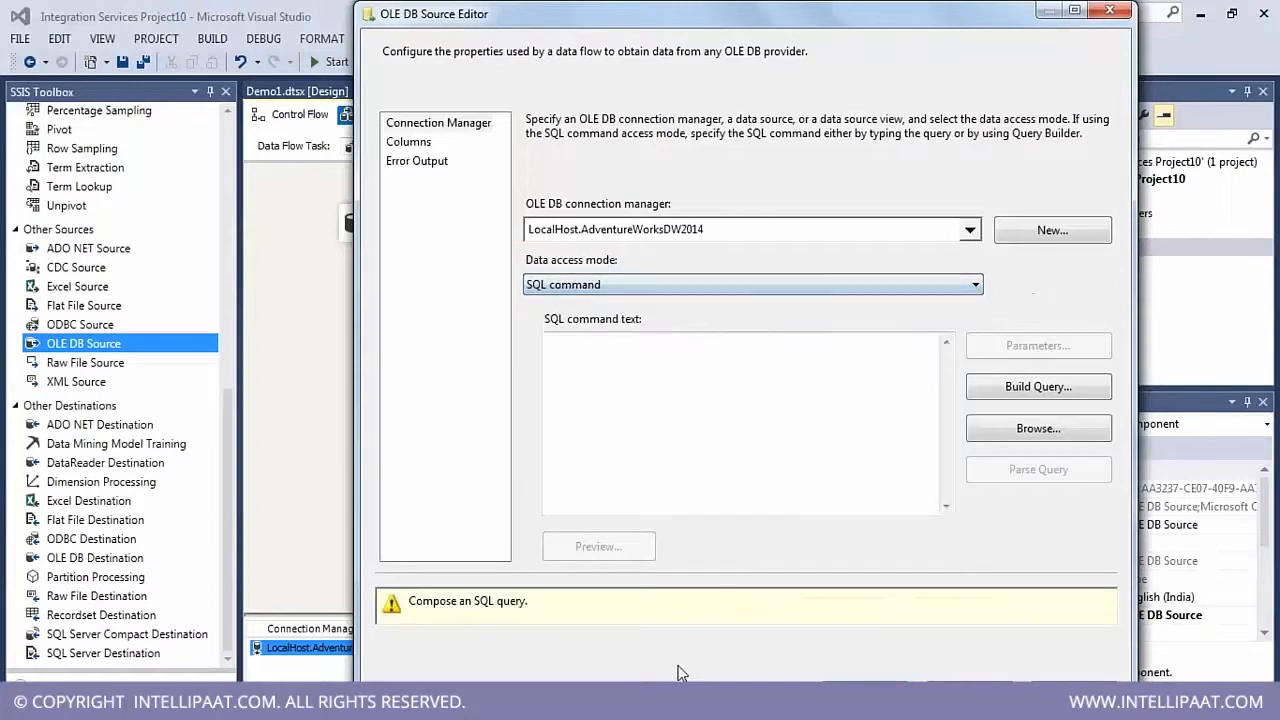
- Try the query "select * from DimProduct", copied from SQL Server Management Studio, as the source's SQL command text, and undo it
{"action": "left_click", "coordinate": [680, 703]}
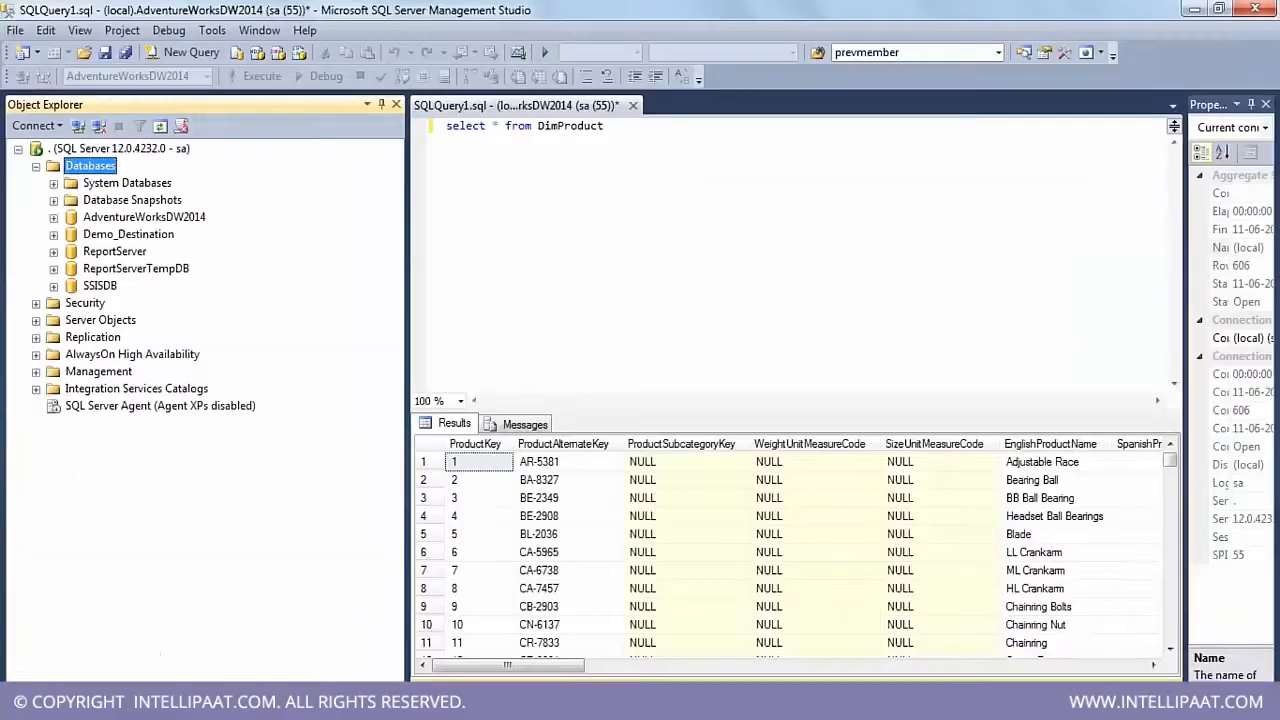
{"action": "left_click_drag", "start_coordinate": [616, 127], "coordinate": [440, 127]}
{"action": "key", "text": "ctrl+c"}
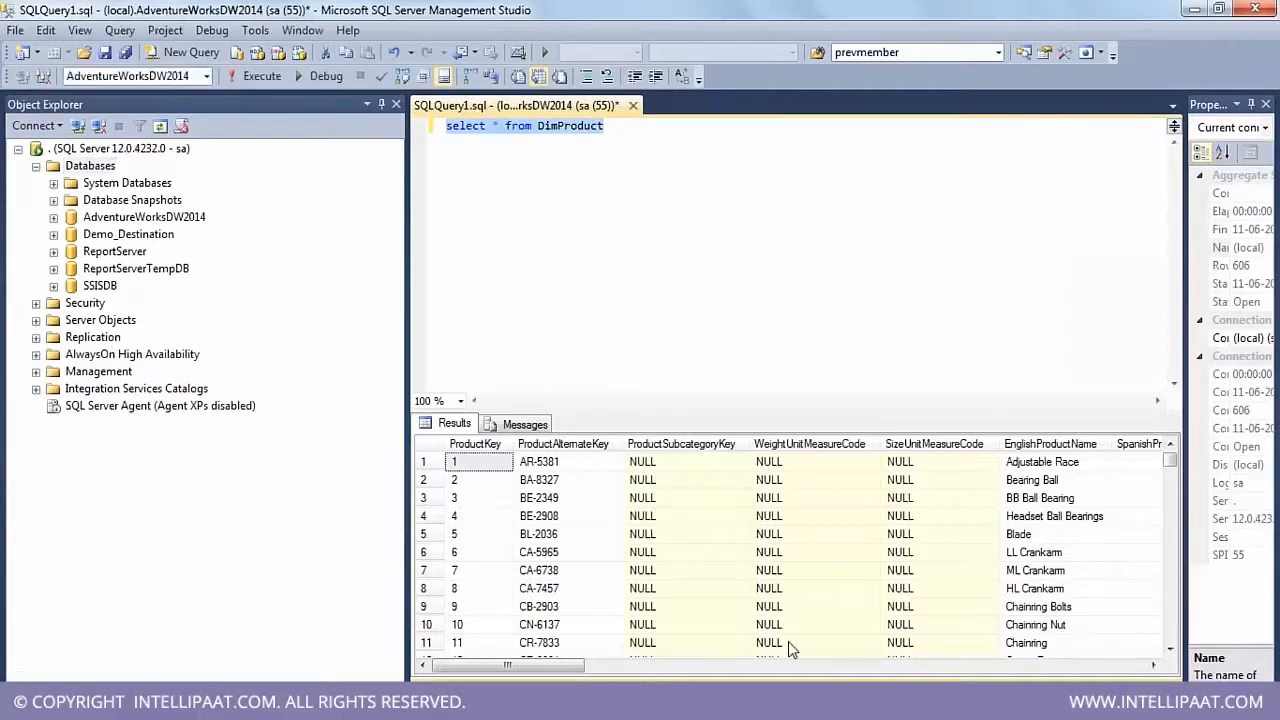
{"action": "left_click", "coordinate": [785, 703]}
{"action": "left_click", "coordinate": [717, 421]}
{"action": "key", "text": "ctrl+v"}
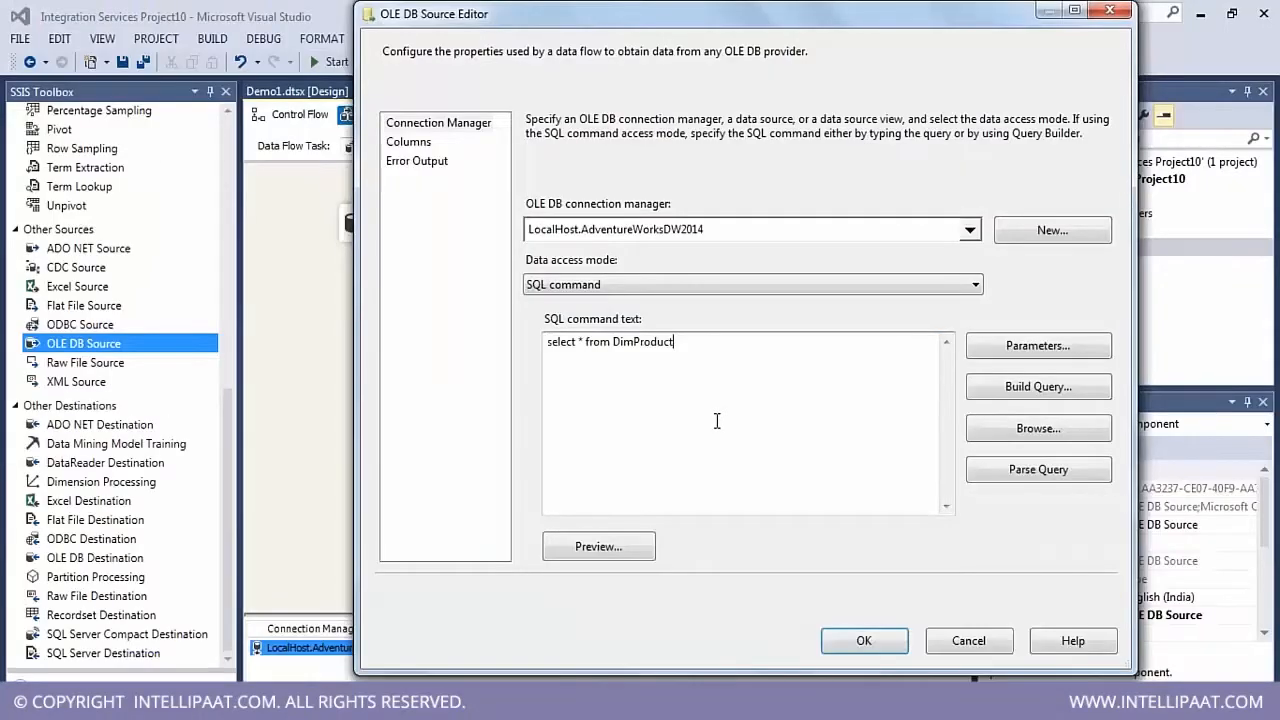
{"action": "key", "text": "ctrl+z"}
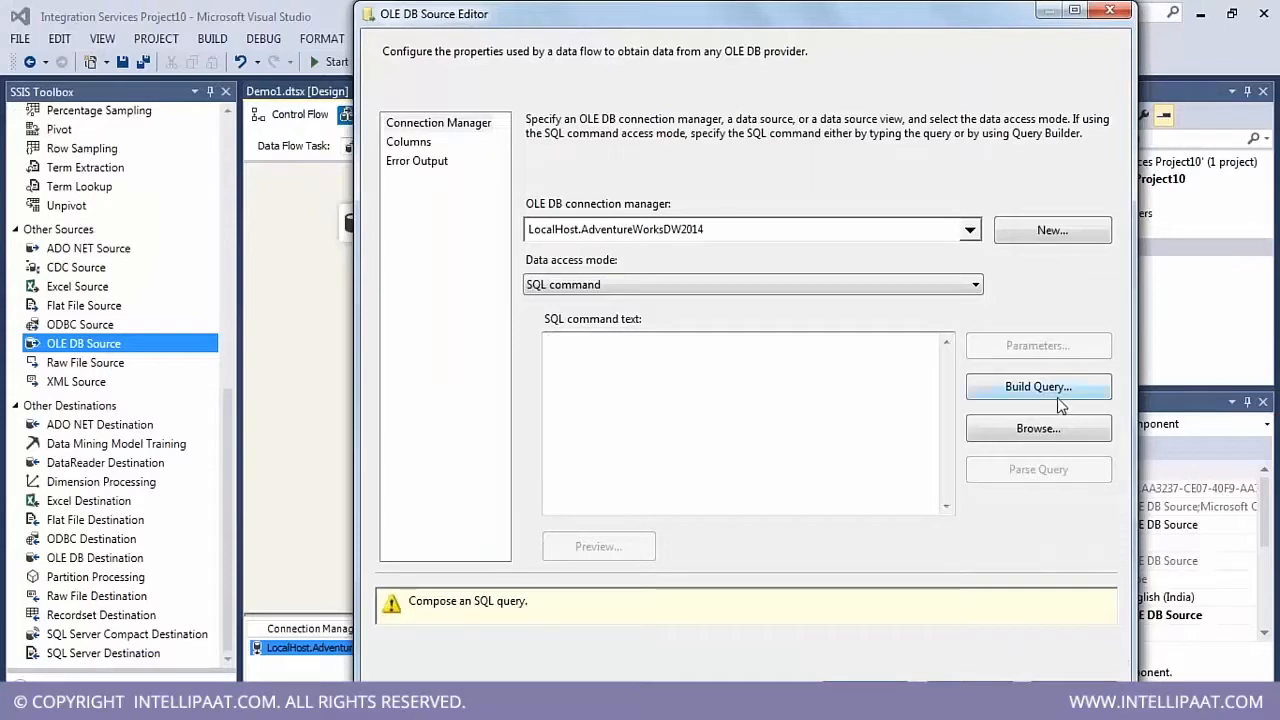
- Open the Query Builder for the source, switch to SQL Server Management Studio, and delete the DimProduct query there
{"action": "left_click", "coordinate": [1056, 390]}
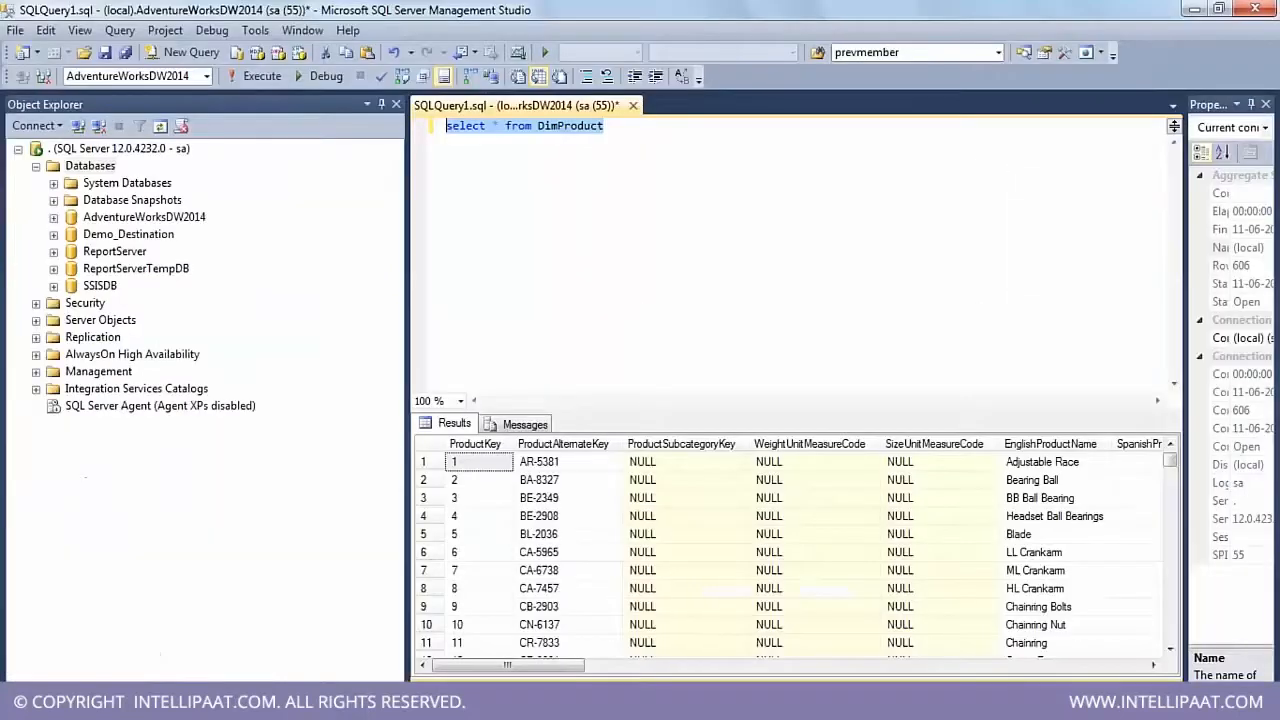
{"action": "left_click", "coordinate": [683, 240]}
{"action": "right_click", "coordinate": [683, 240]}
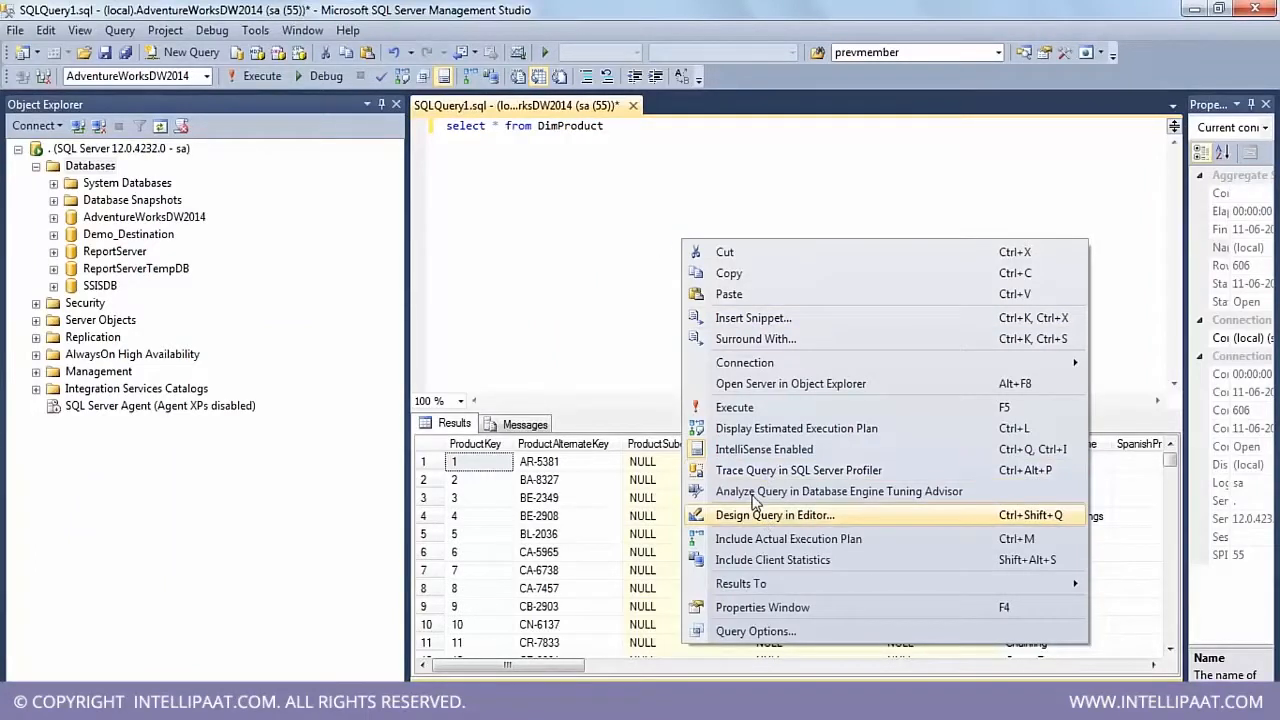
{"action": "left_click", "coordinate": [573, 254]}
{"action": "left_click_drag", "start_coordinate": [614, 128], "coordinate": [354, 123]}
{"action": "key", "text": "Delete"}
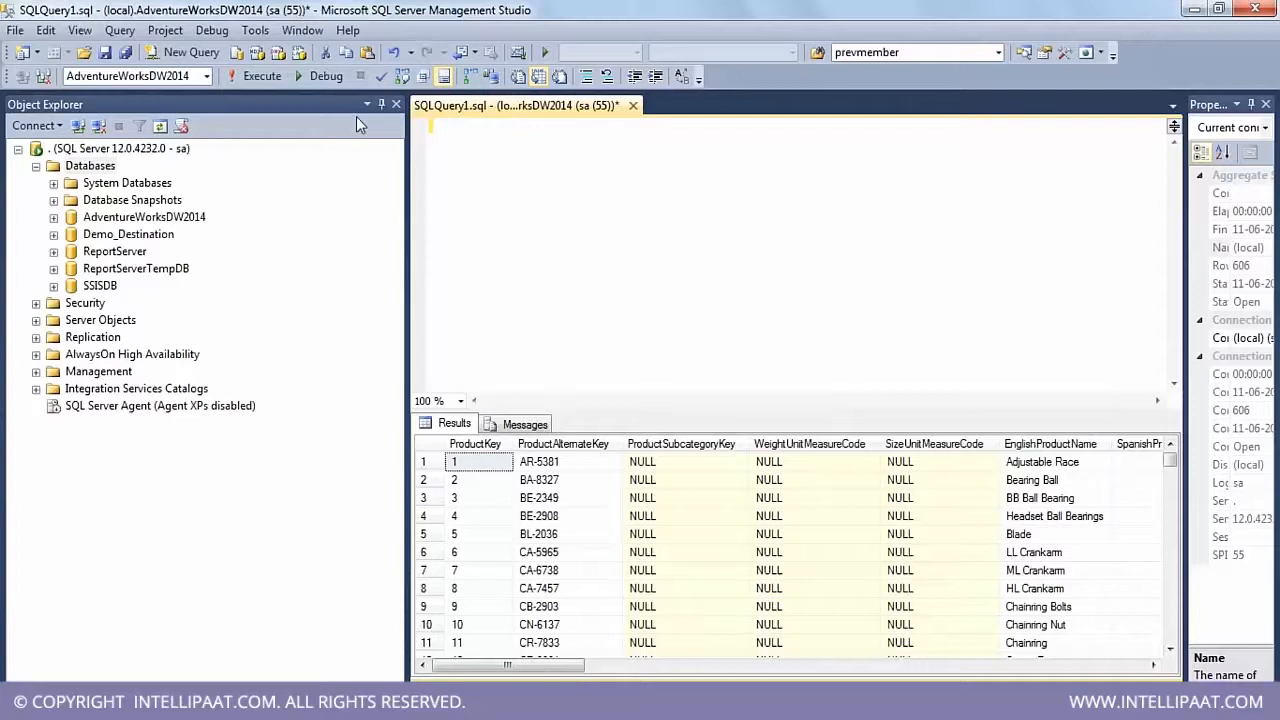
- Try designing a query on the DimGeography table in Management Studio's Query Designer, and discard it
{"action": "right_click", "coordinate": [849, 287]}
{"action": "left_click", "coordinate": [956, 526]}
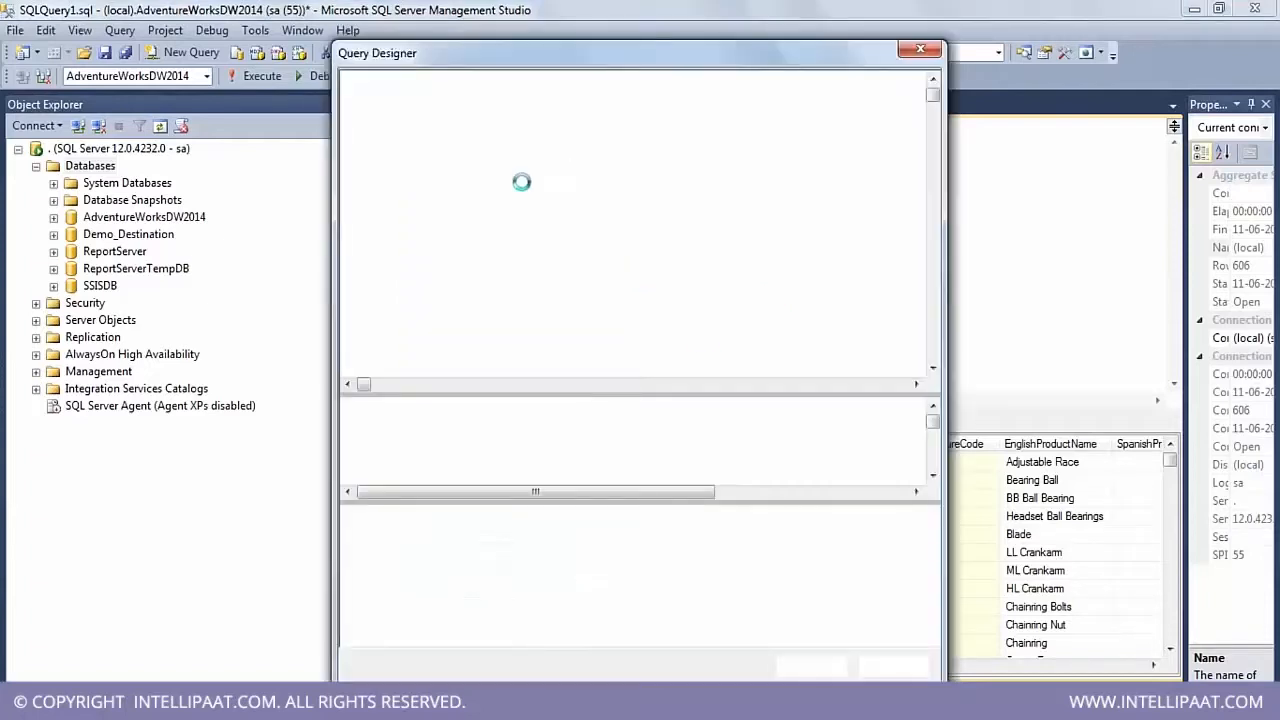
{"action": "left_click", "coordinate": [482, 405]}
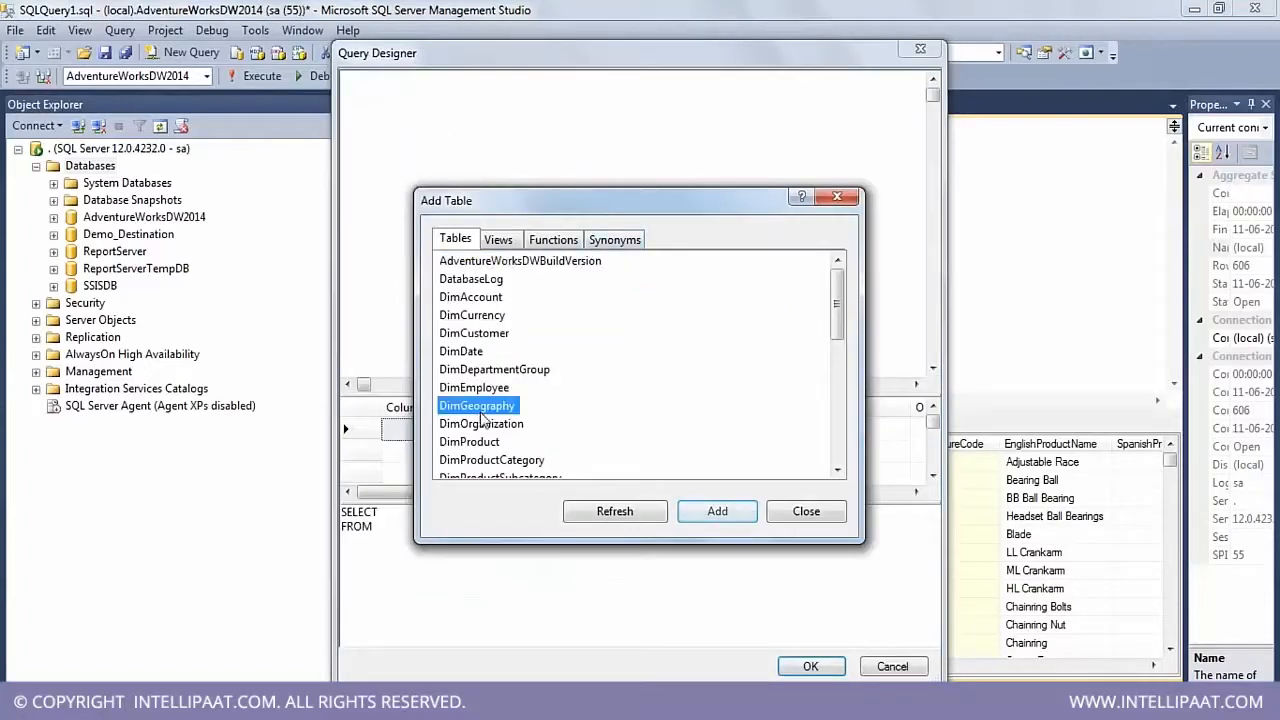
{"action": "left_click", "coordinate": [725, 515]}
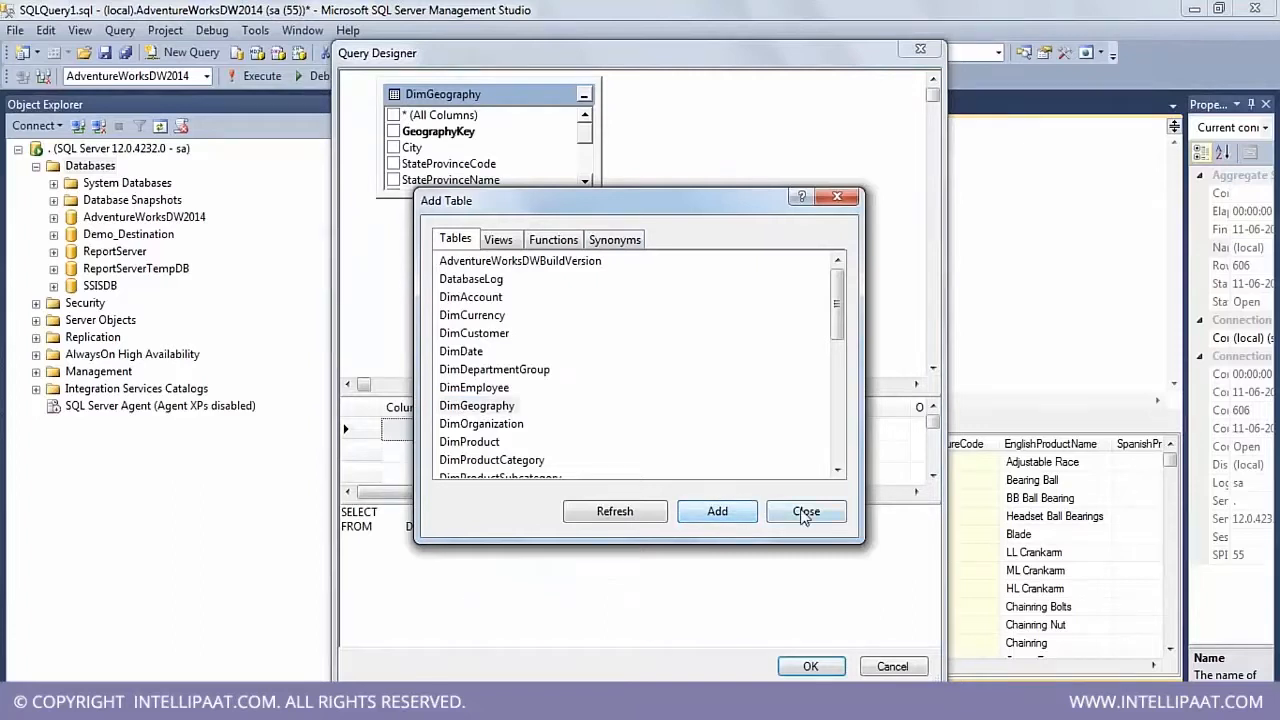
{"action": "left_click", "coordinate": [806, 511]}
{"action": "left_click", "coordinate": [930, 49]}
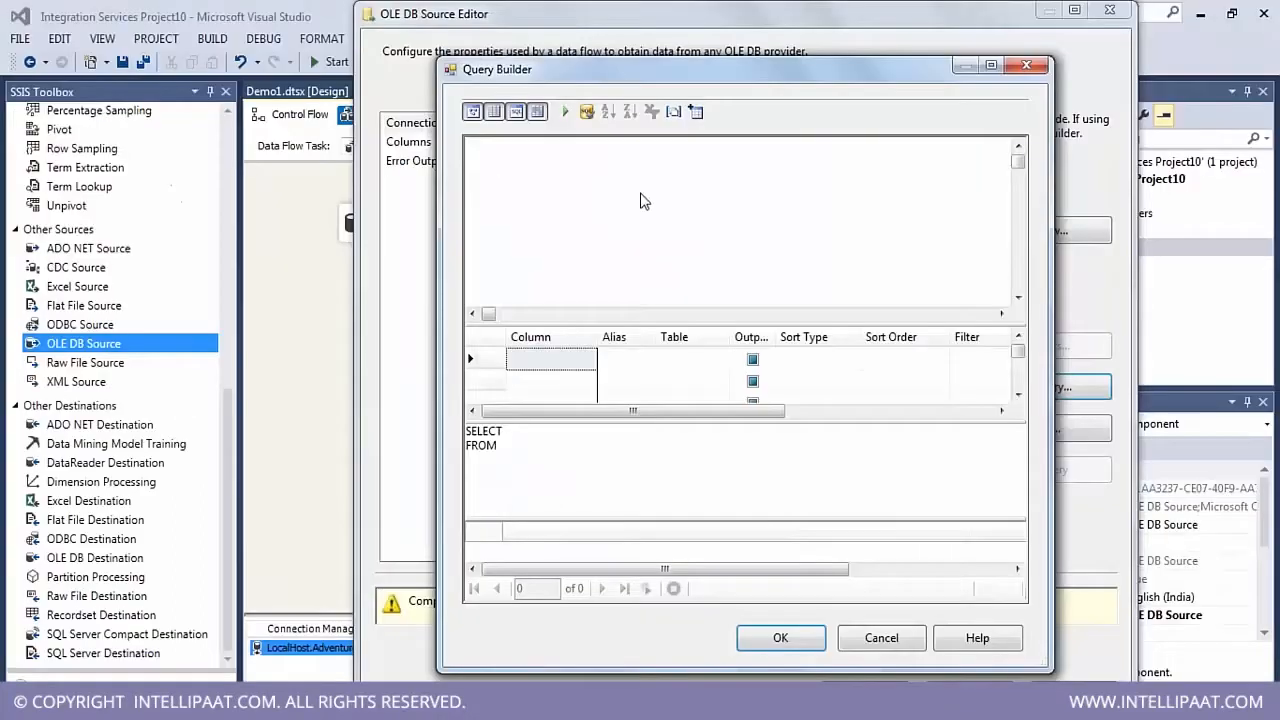
- Add the DimProduct table to the source's Query Builder and include all of its columns
{"action": "left_click_drag", "start_coordinate": [638, 65], "coordinate": [591, 79]}
{"action": "right_click", "coordinate": [534, 231]}
{"action": "left_click", "coordinate": [614, 342]}
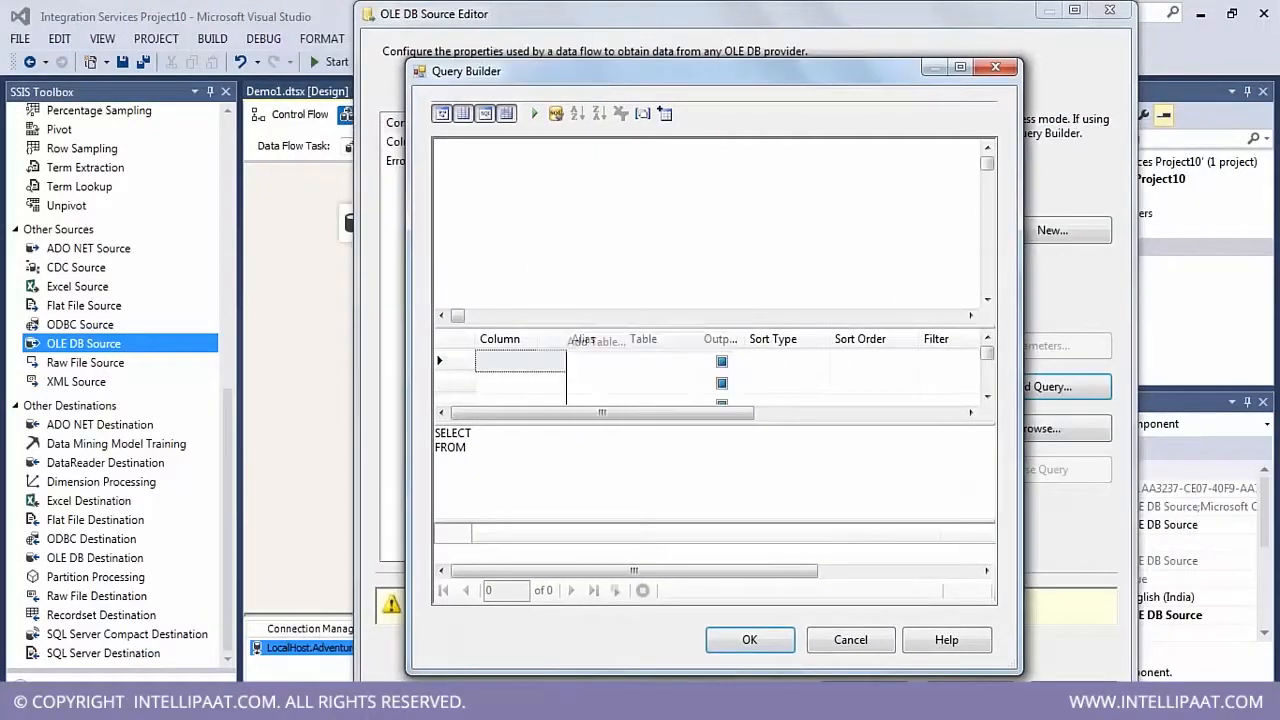
{"action": "scroll", "coordinate": [562, 352], "scroll_direction": "down", "scroll_amount": 3}
{"action": "scroll", "coordinate": [562, 352], "scroll_direction": "up", "scroll_amount": 1}
{"action": "left_click", "coordinate": [496, 335]}
{"action": "left_click", "coordinate": [717, 512]}
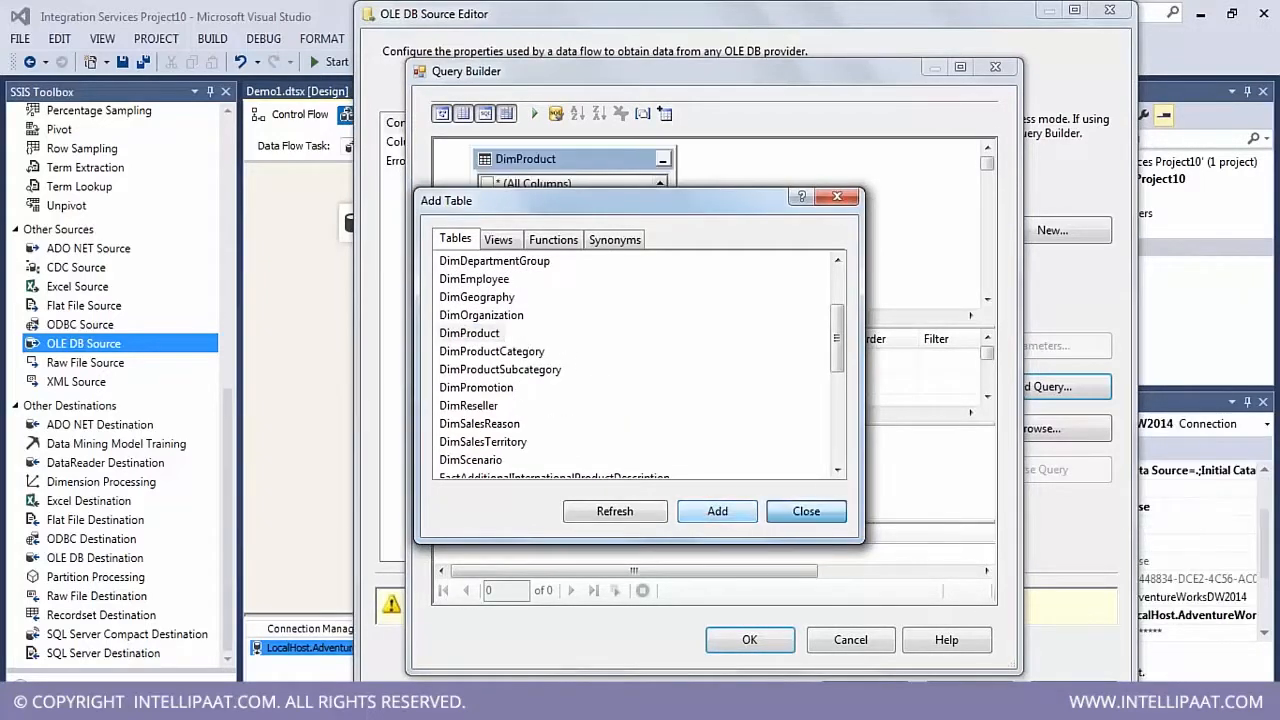
{"action": "left_click", "coordinate": [806, 511]}
{"action": "left_click", "coordinate": [487, 183]}
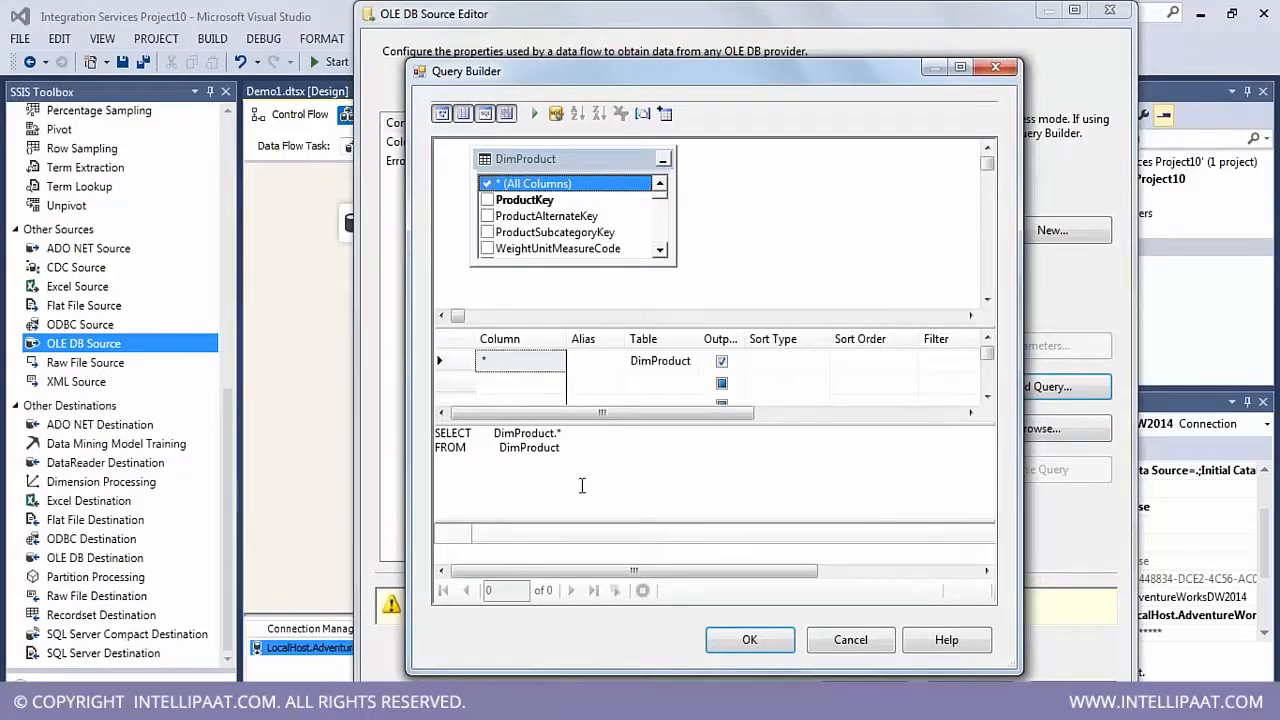
- Shorten "DimProduct.*" to "*" in the Query Builder's SELECT clause and accept the query
{"action": "left_click", "coordinate": [561, 433]}
{"action": "key", "text": "BackSpace"}
{"action": "key", "text": "BackSpace"}
{"action": "key", "text": "BackSpace"}
{"action": "key", "text": "BackSpace"}
{"action": "key", "text": "BackSpace"}
{"action": "key", "text": "BackSpace"}
{"action": "key", "text": "BackSpace"}
{"action": "key", "text": "BackSpace"}
{"action": "key", "text": "BackSpace"}
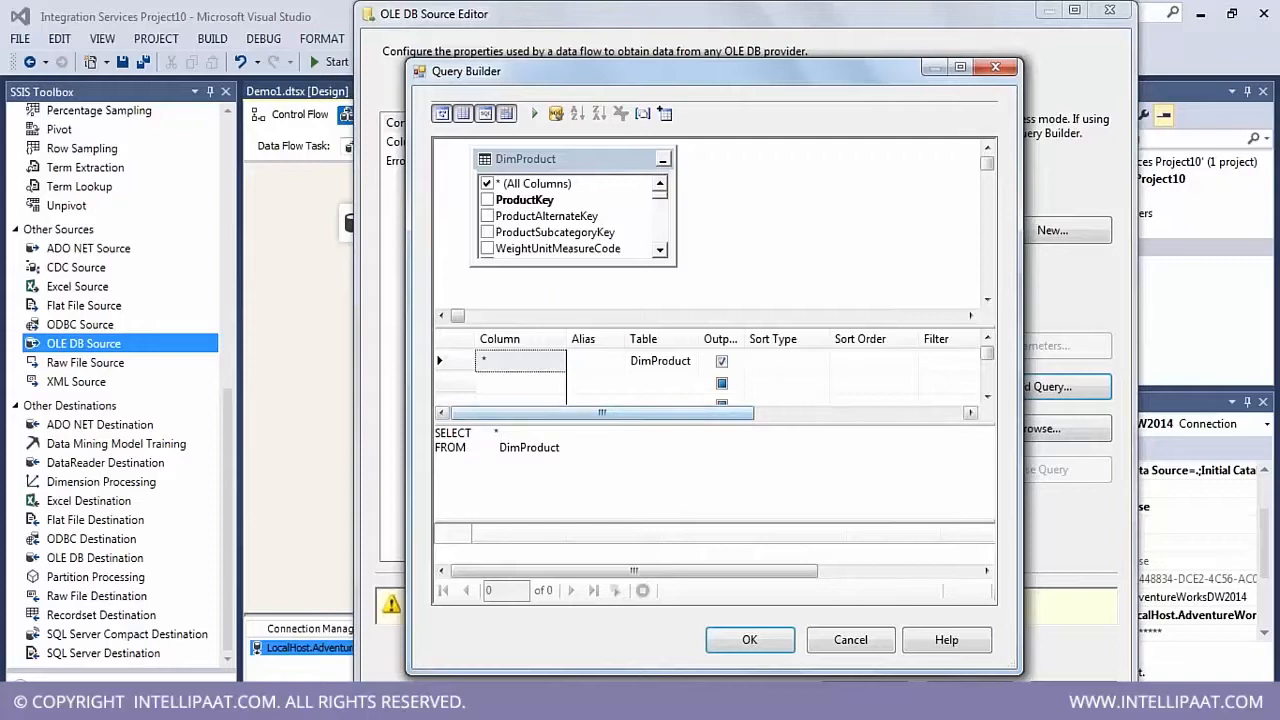
{"action": "left_click", "coordinate": [758, 639]}
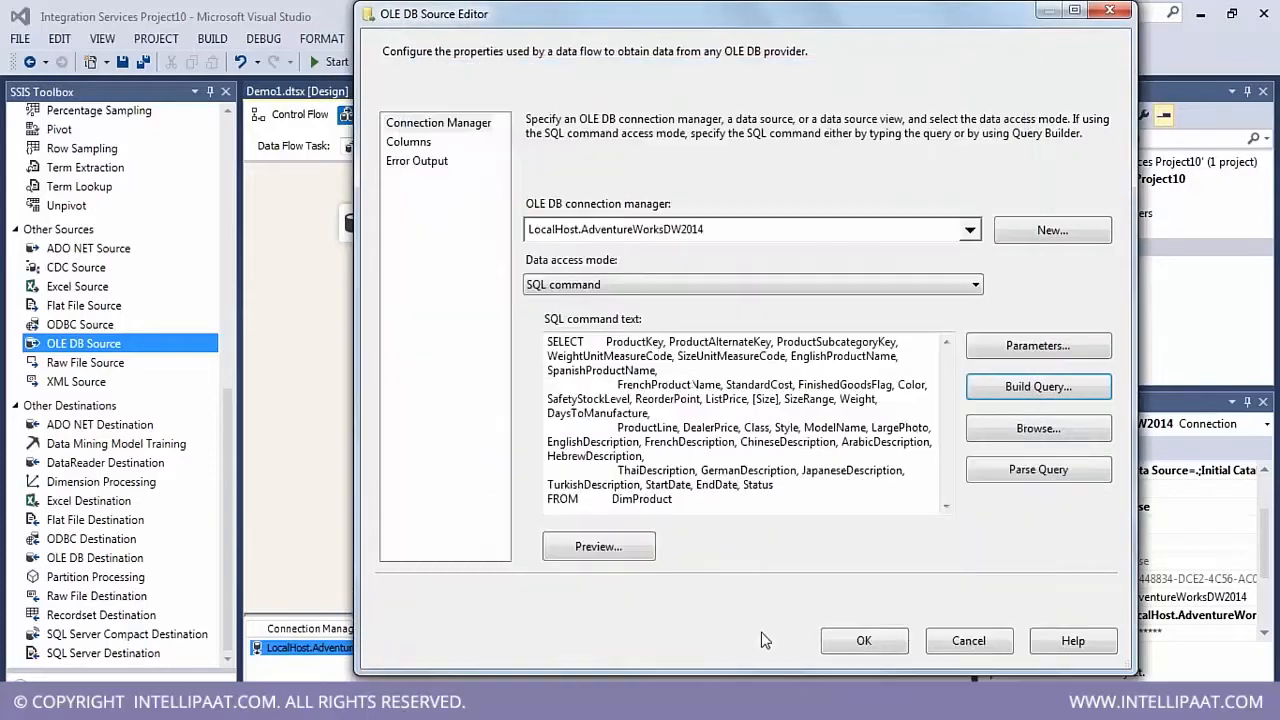
- Replace the column list in the SQL command text with "*" and preview the query results
{"action": "left_click", "coordinate": [777, 485]}
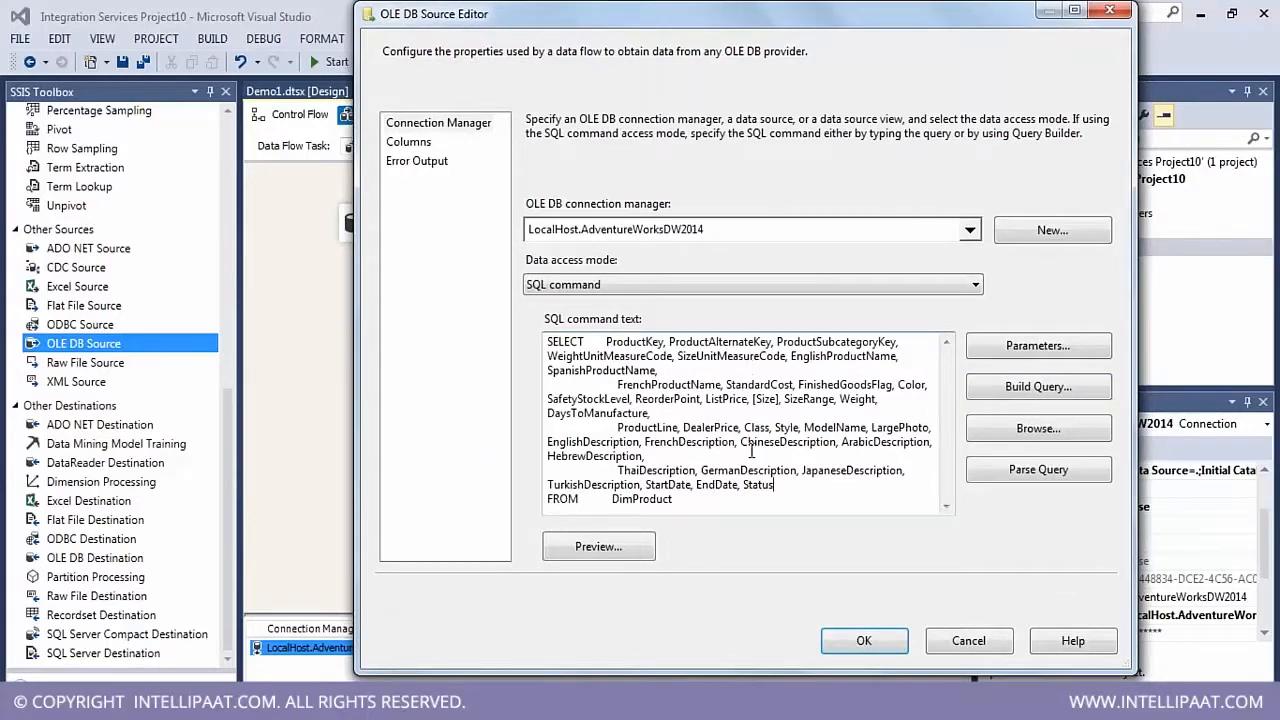
{"action": "left_click_drag", "start_coordinate": [793, 489], "coordinate": [606, 341]}
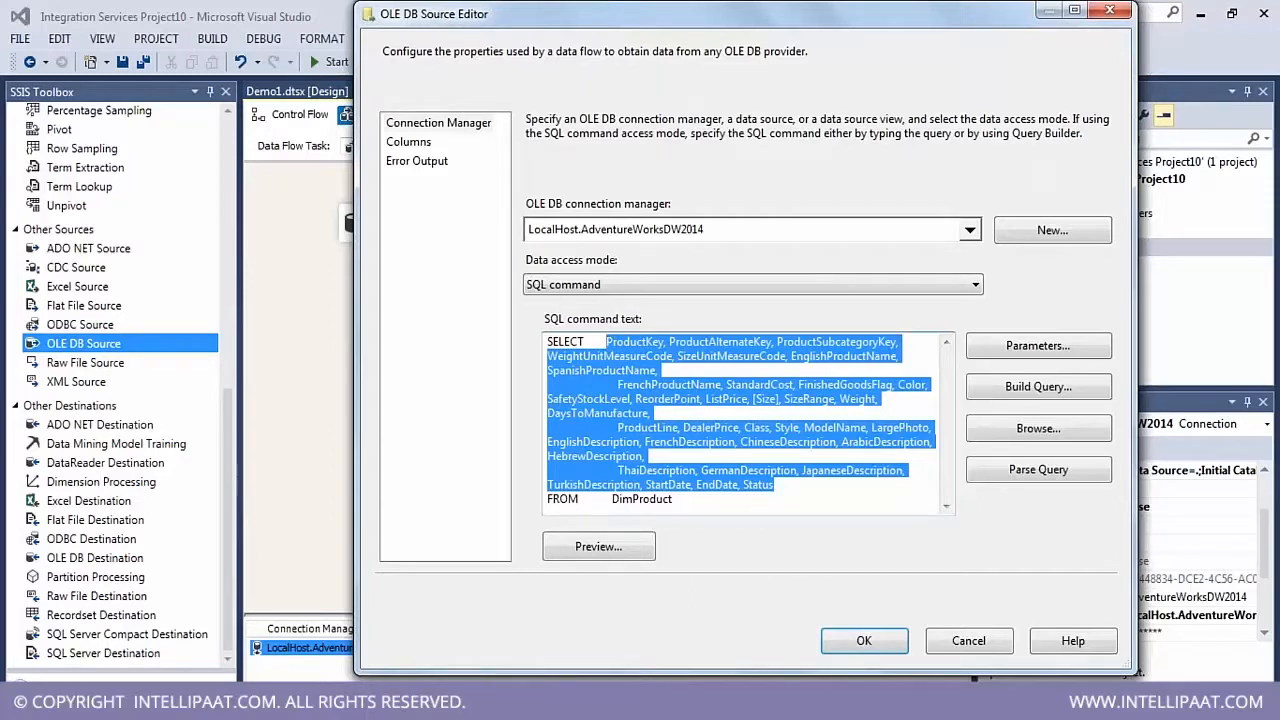
{"action": "type", "text": "*"}
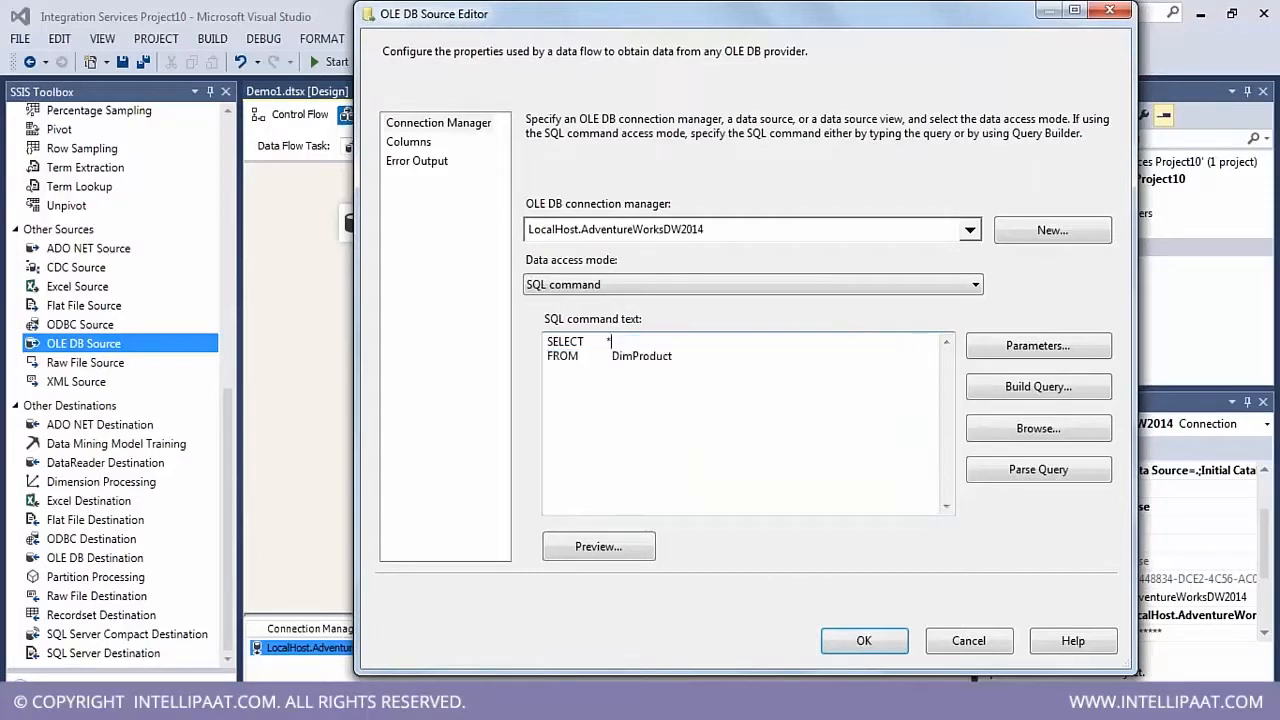
{"action": "left_click", "coordinate": [597, 540]}
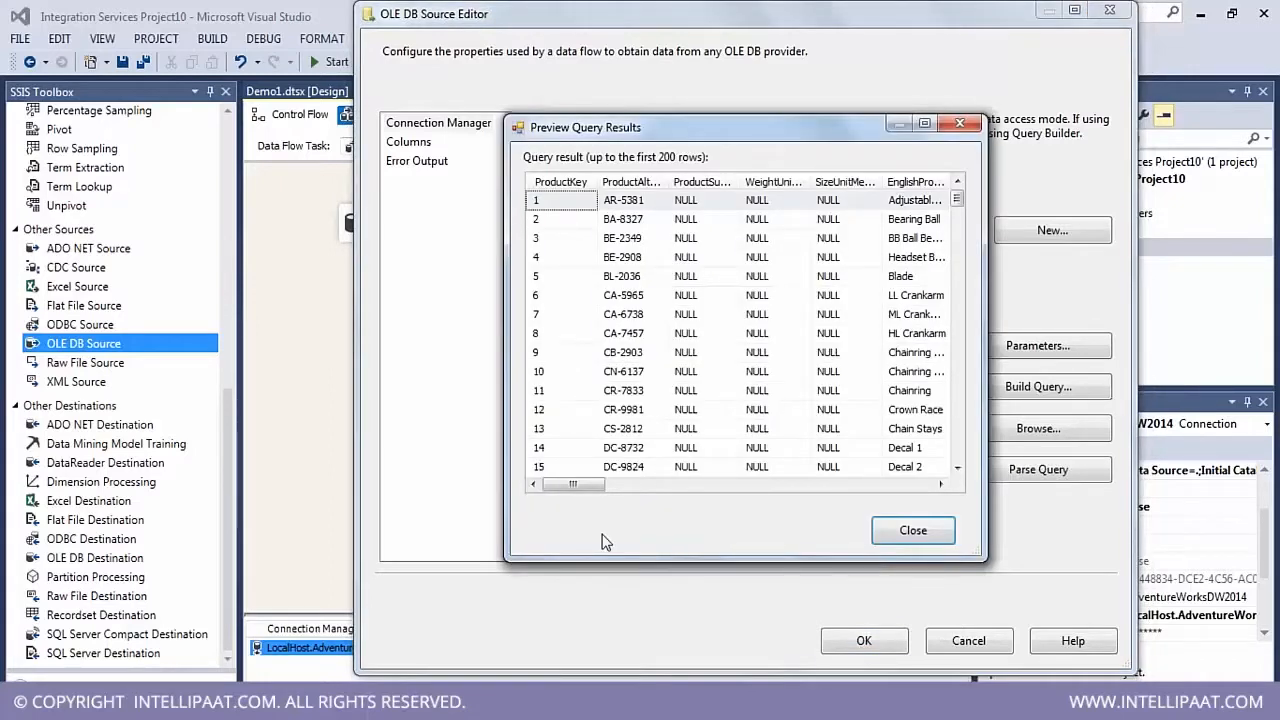
- Set the OLE DB Source's data access mode to Table or view and select the [dbo].[DimProduct] table
{"action": "left_click", "coordinate": [915, 532]}
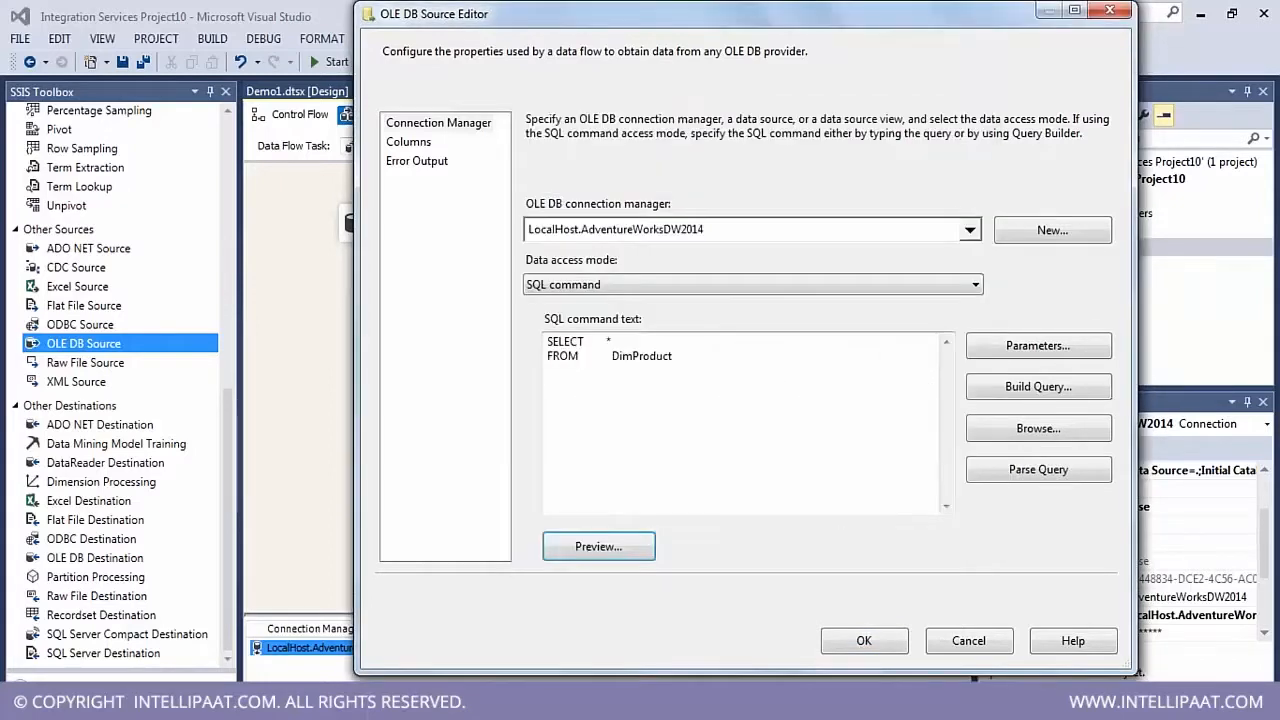
{"action": "left_click", "coordinate": [687, 361]}
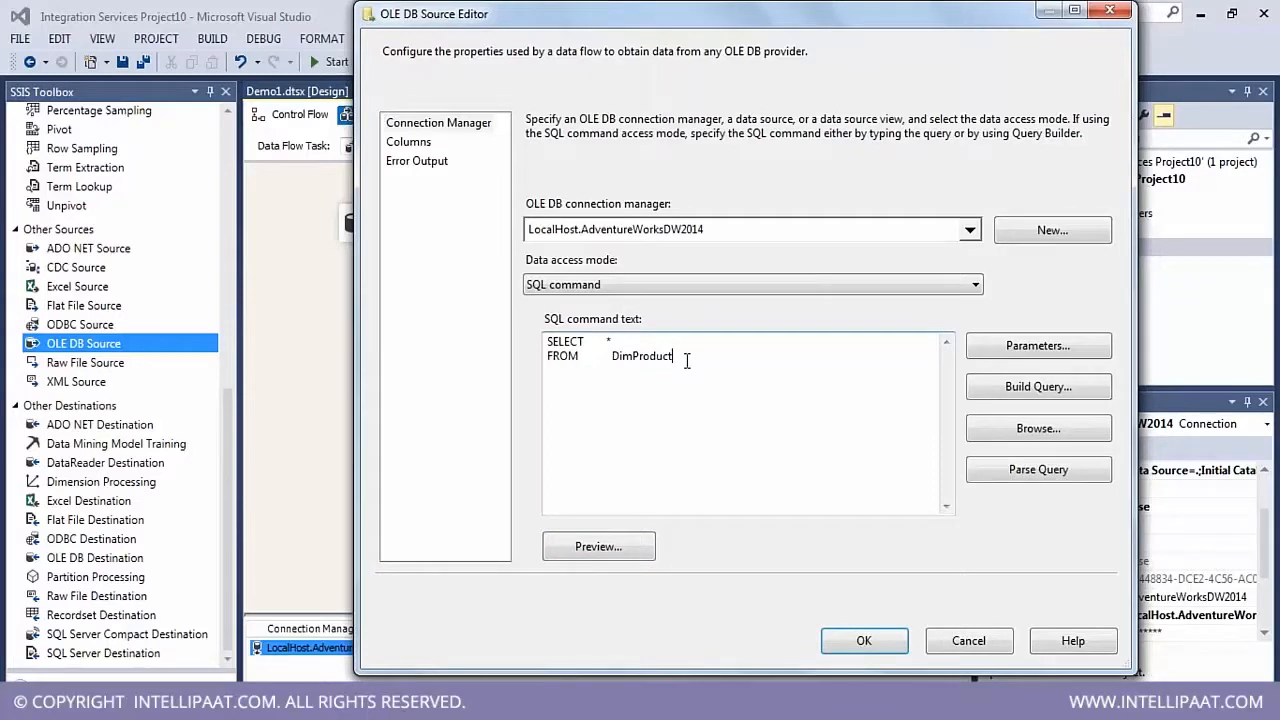
{"action": "left_click", "coordinate": [669, 292]}
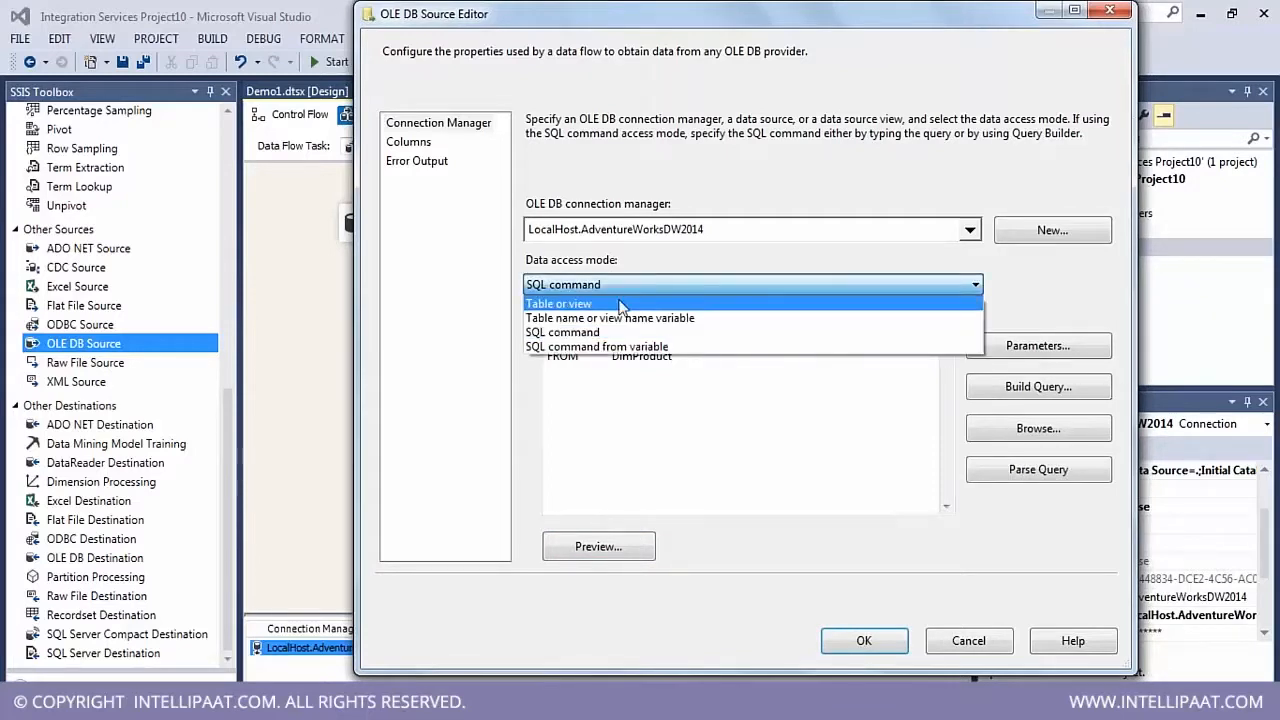
{"action": "left_click", "coordinate": [630, 301]}
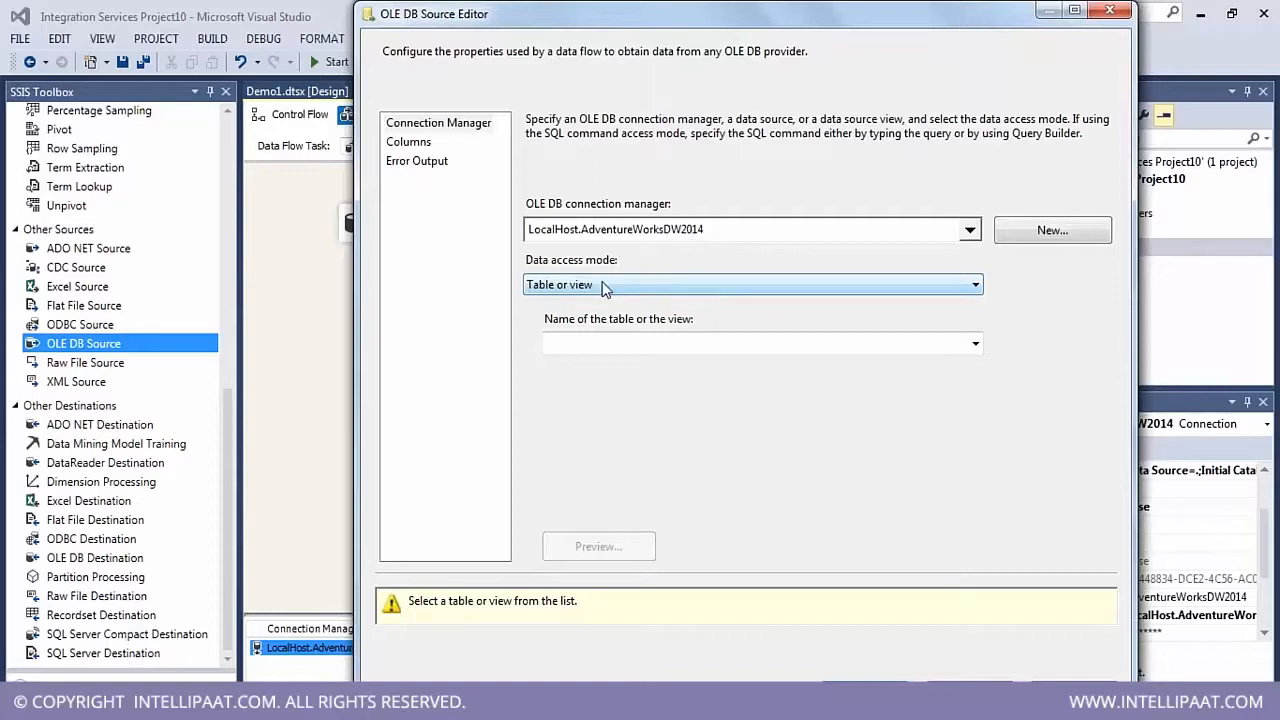
{"action": "left_click", "coordinate": [648, 344]}
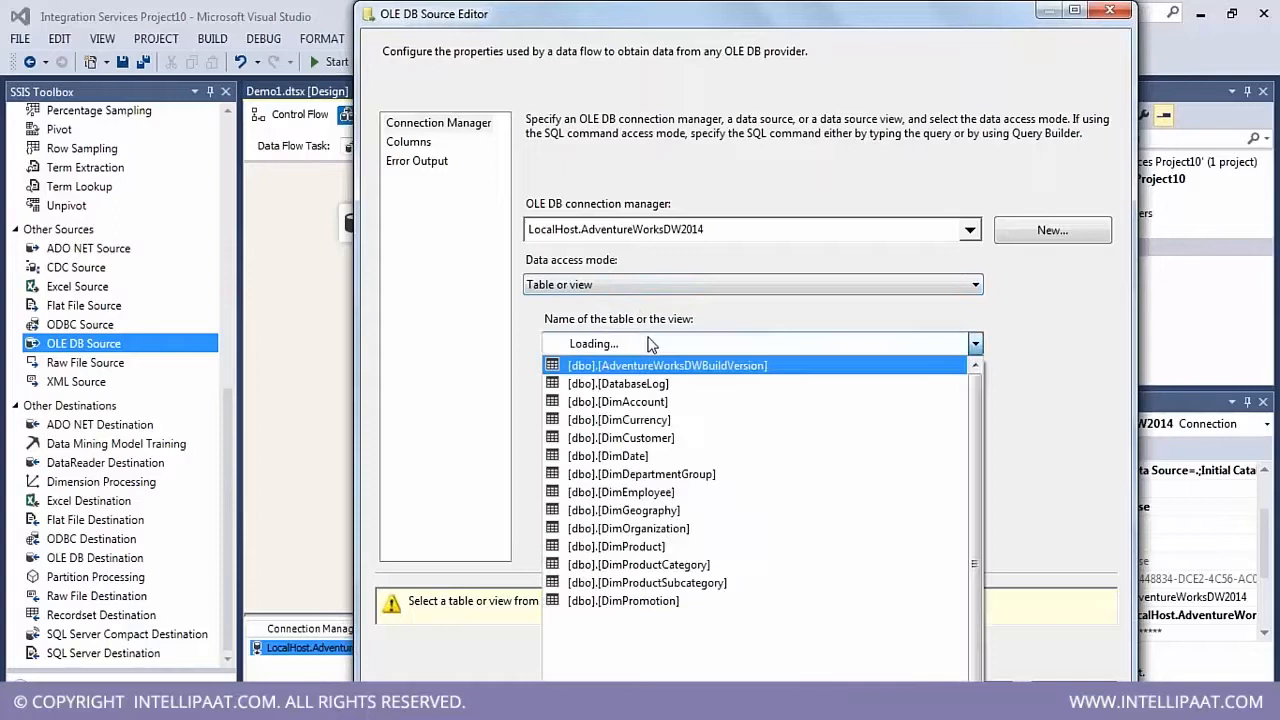
{"action": "scroll", "coordinate": [766, 566], "scroll_direction": "down", "scroll_amount": 2}
{"action": "scroll", "coordinate": [762, 564], "scroll_direction": "down", "scroll_amount": 1}
{"action": "scroll", "coordinate": [766, 564], "scroll_direction": "up", "scroll_amount": 5}
{"action": "scroll", "coordinate": [768, 565], "scroll_direction": "down", "scroll_amount": 2}
{"action": "scroll", "coordinate": [760, 560], "scroll_direction": "down", "scroll_amount": 2}
{"action": "scroll", "coordinate": [758, 558], "scroll_direction": "up", "scroll_amount": 3}
{"action": "left_click", "coordinate": [672, 546]}
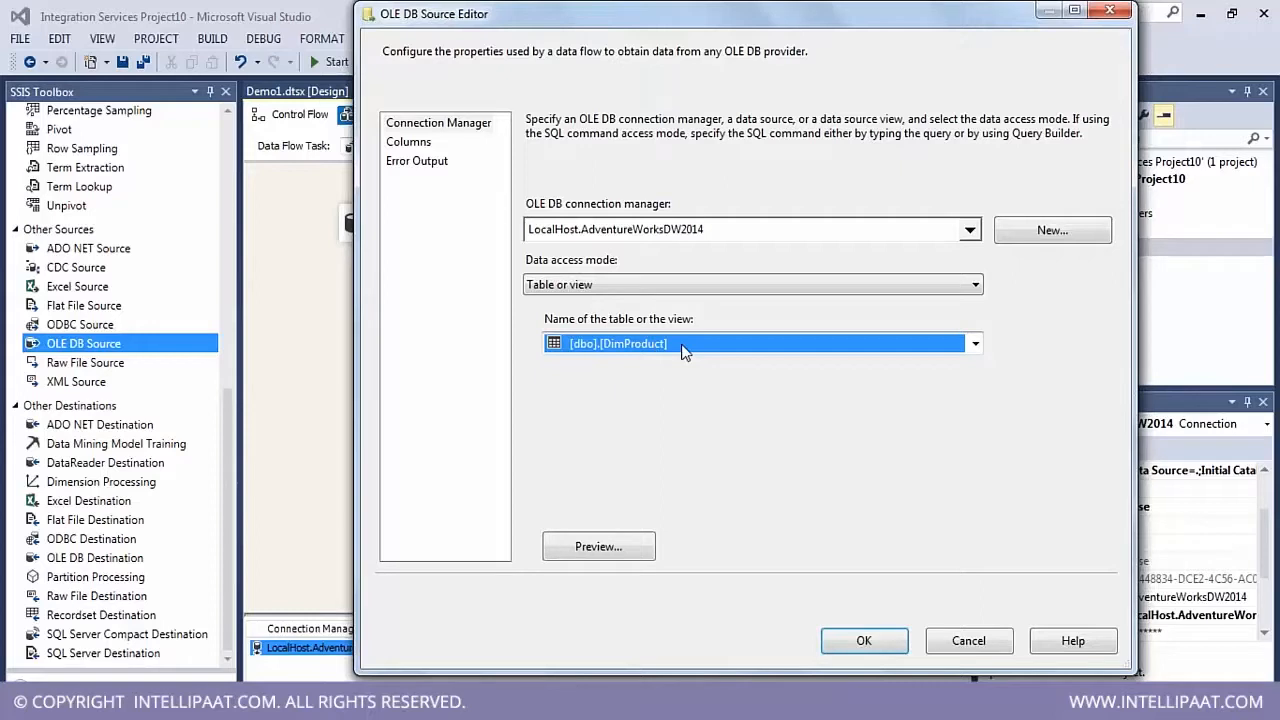
- Preview the rows of the DimProduct table and close the OLE DB Source Editor without saving the changes
{"action": "left_click", "coordinate": [594, 546]}
{"action": "left_click_drag", "start_coordinate": [585, 484], "coordinate": [644, 474]}
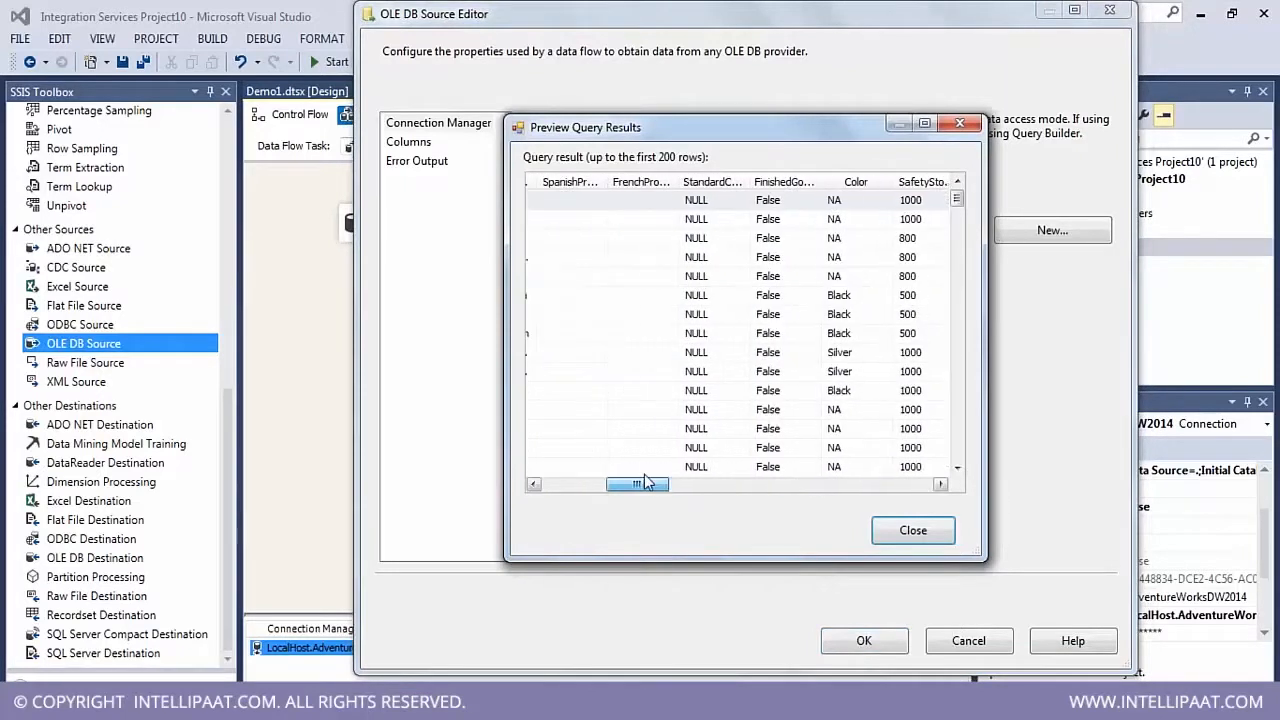
{"action": "left_click", "coordinate": [960, 123]}
{"action": "left_click", "coordinate": [634, 288]}
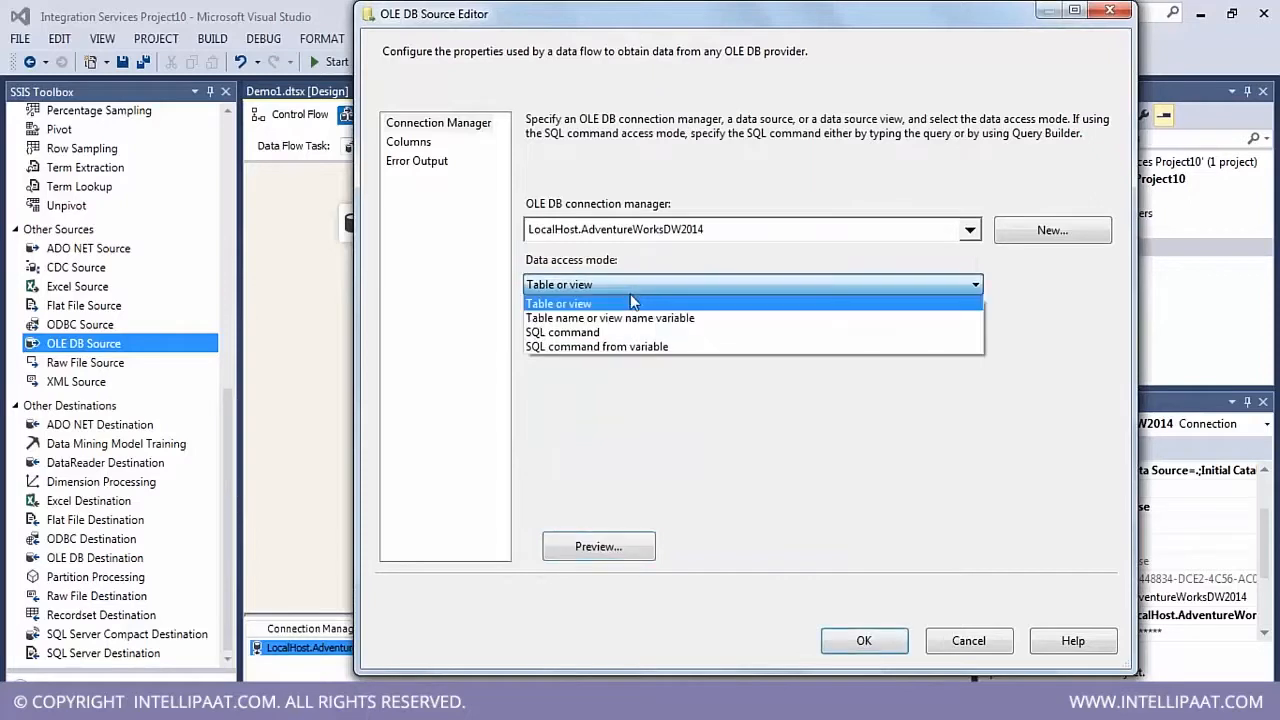
{"action": "left_click", "coordinate": [791, 303]}
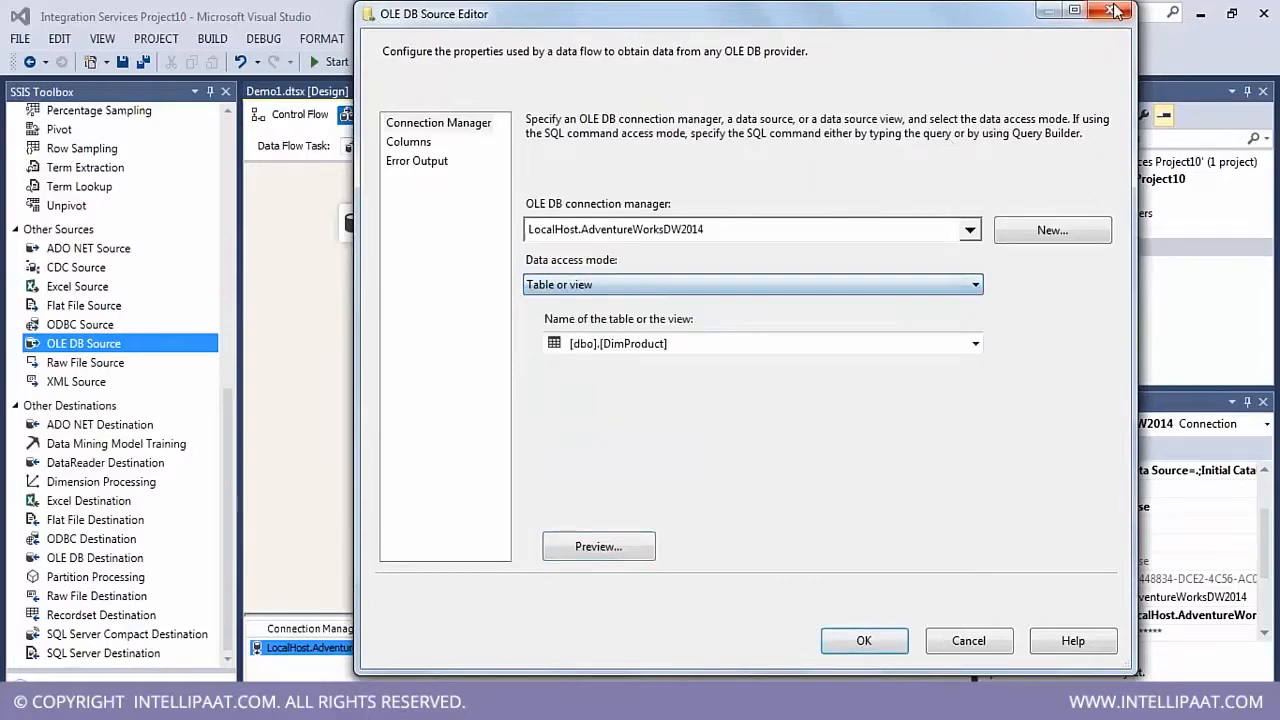
{"action": "left_click", "coordinate": [1110, 11]}
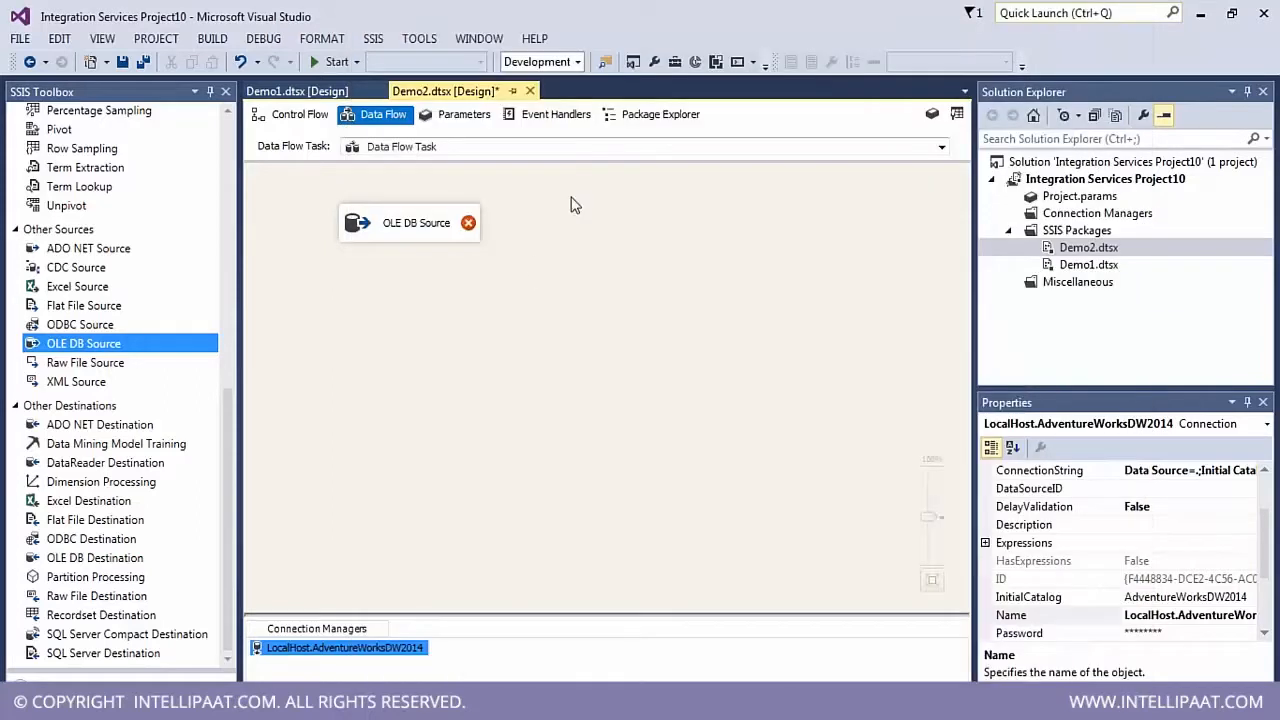
{"action": "right_click", "coordinate": [525, 261]}
{"action": "left_click", "coordinate": [557, 314]}
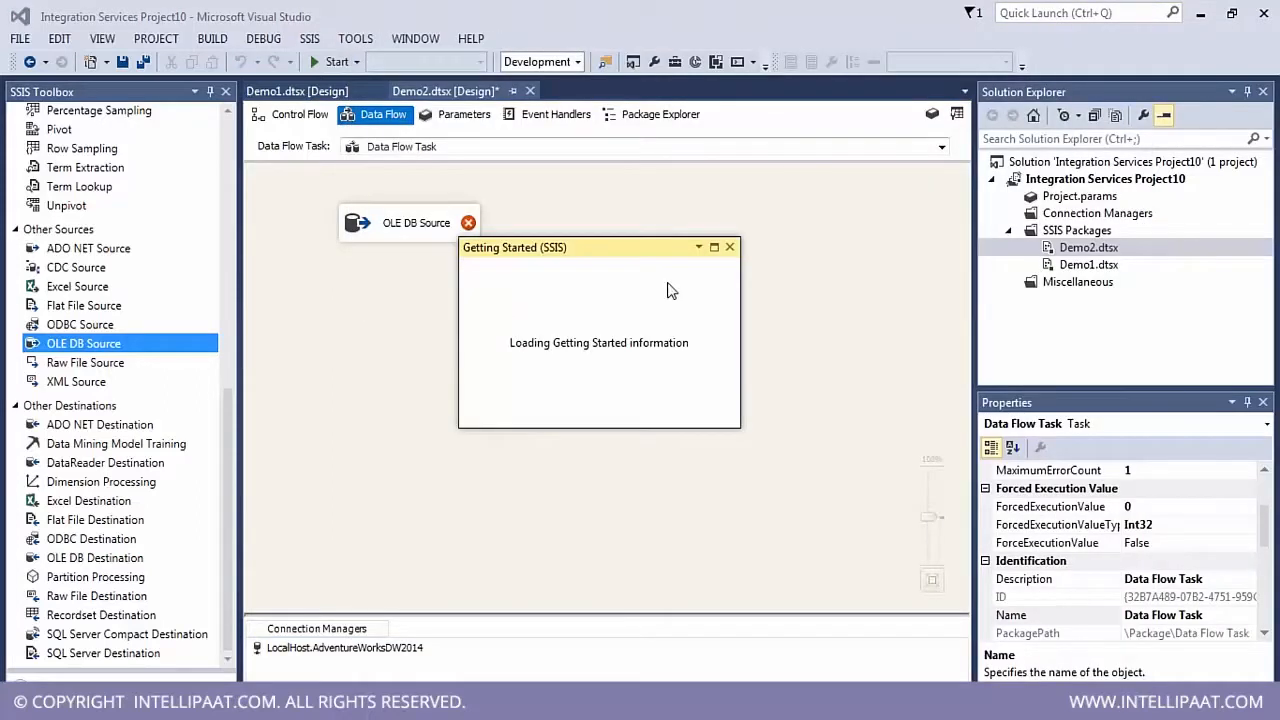
{"action": "left_click", "coordinate": [730, 247]}
- Add a variable named Demo_Table to the Demo2 package
{"action": "right_click", "coordinate": [509, 348]}
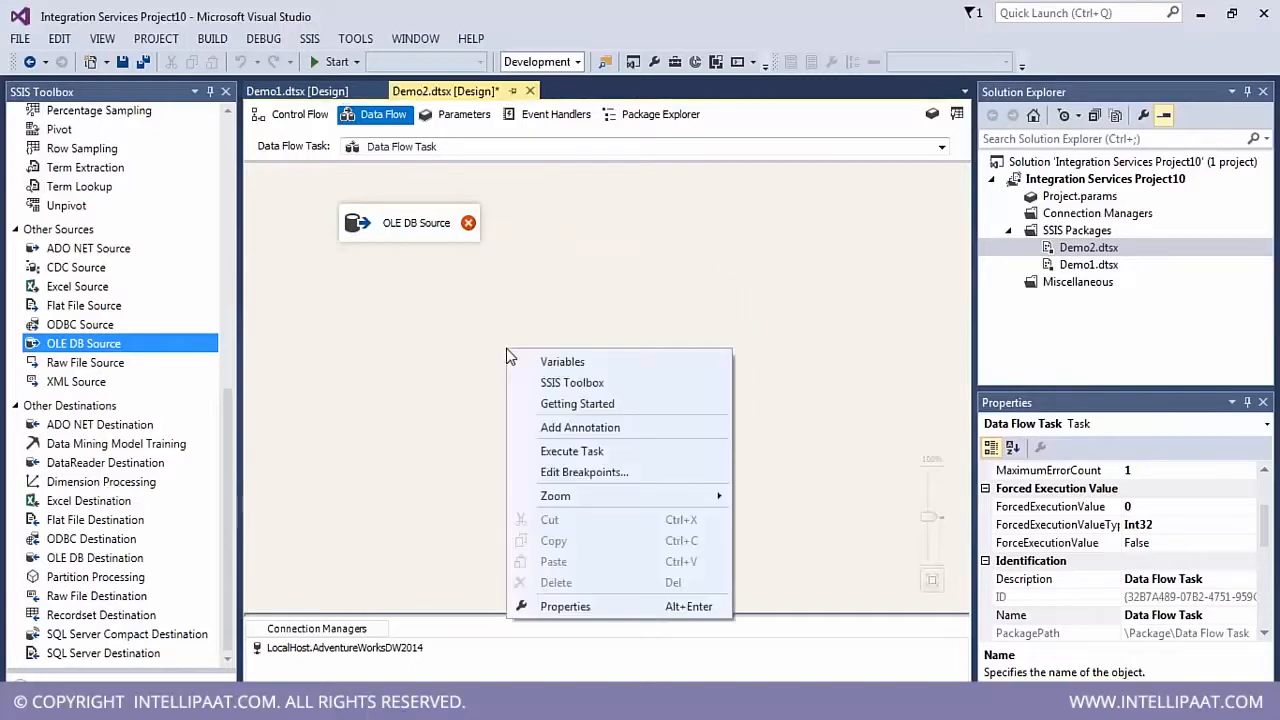
{"action": "left_click", "coordinate": [562, 362]}
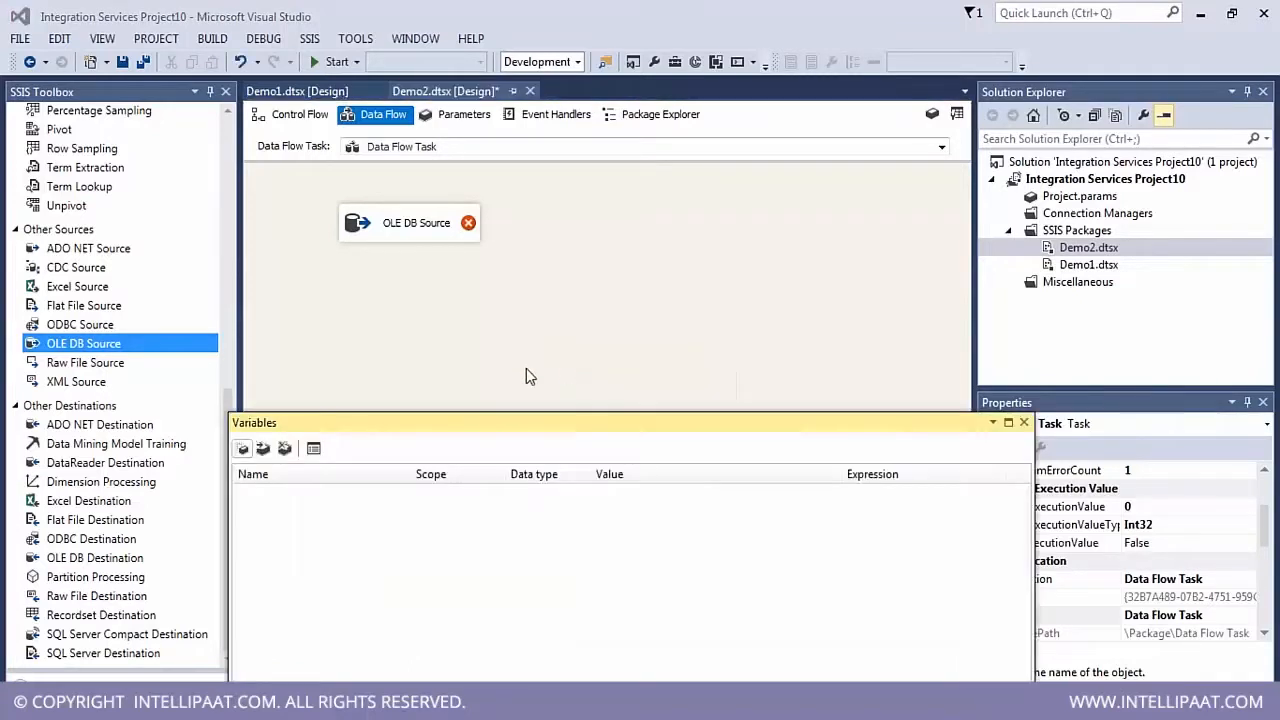
{"action": "double_click", "coordinate": [390, 420]}
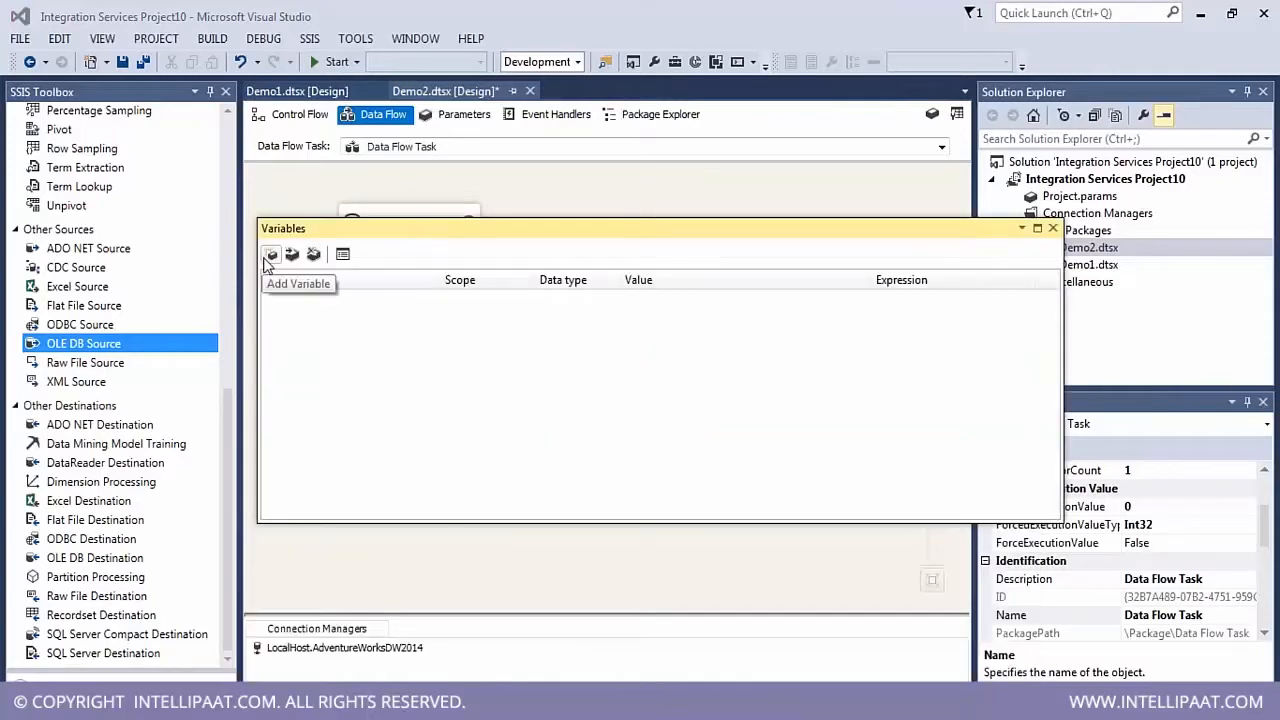
{"action": "left_click", "coordinate": [270, 254]}
{"action": "type", "text": "De"}
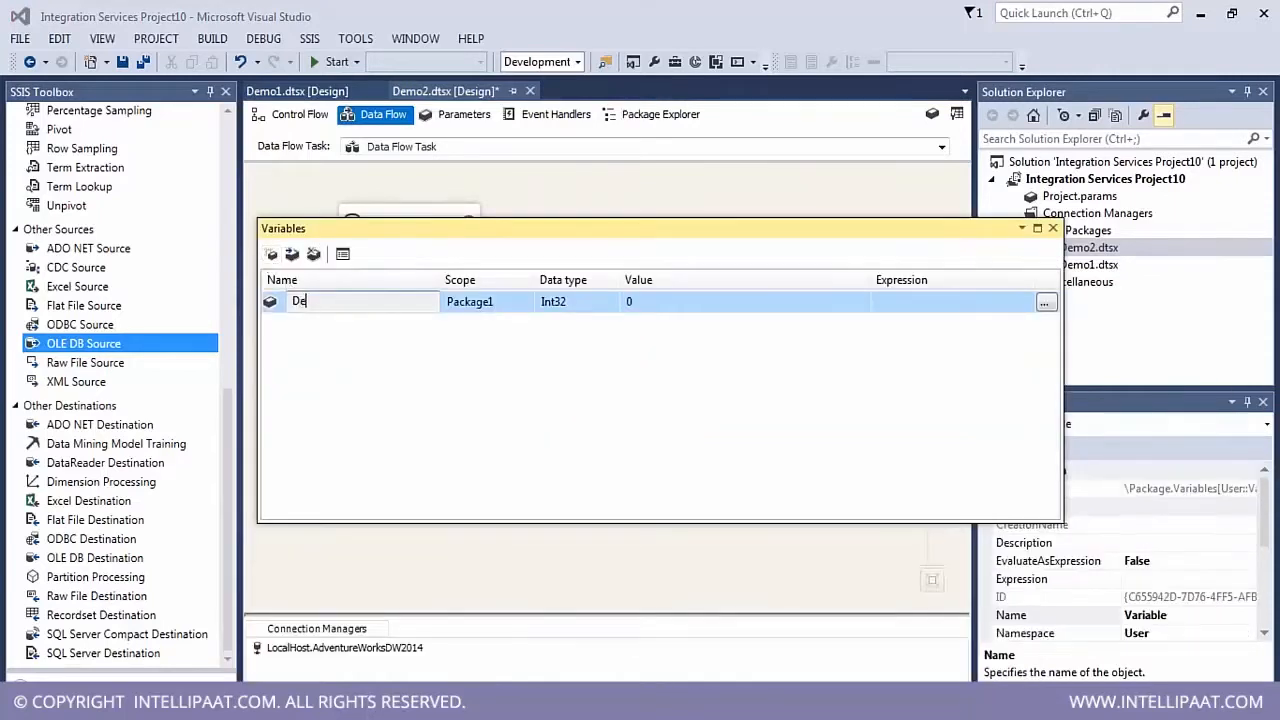
{"action": "type", "text": "mo_Table"}
- Set the Demo_Table variable's data type to String and its value to DimCustomer
{"action": "left_click", "coordinate": [555, 302]}
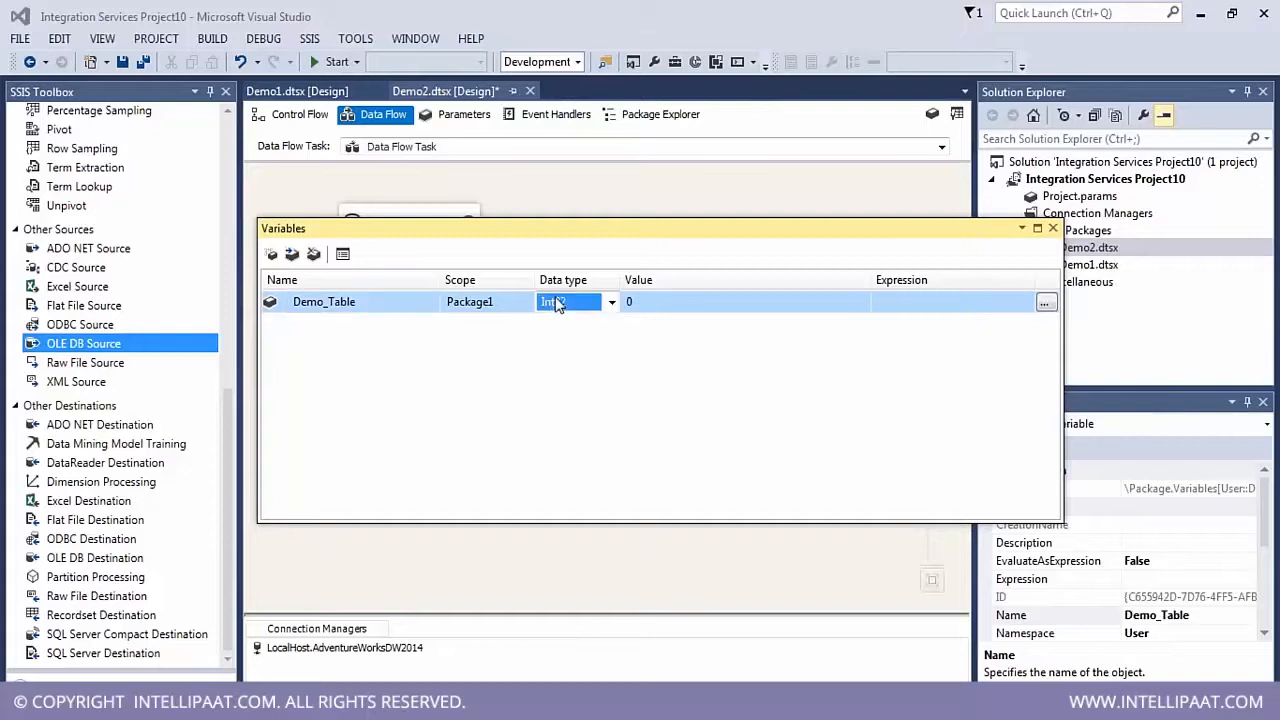
{"action": "left_click", "coordinate": [611, 302]}
{"action": "left_click", "coordinate": [555, 408]}
{"action": "left_click", "coordinate": [685, 302]}
{"action": "type", "text": "DimCustomer"}
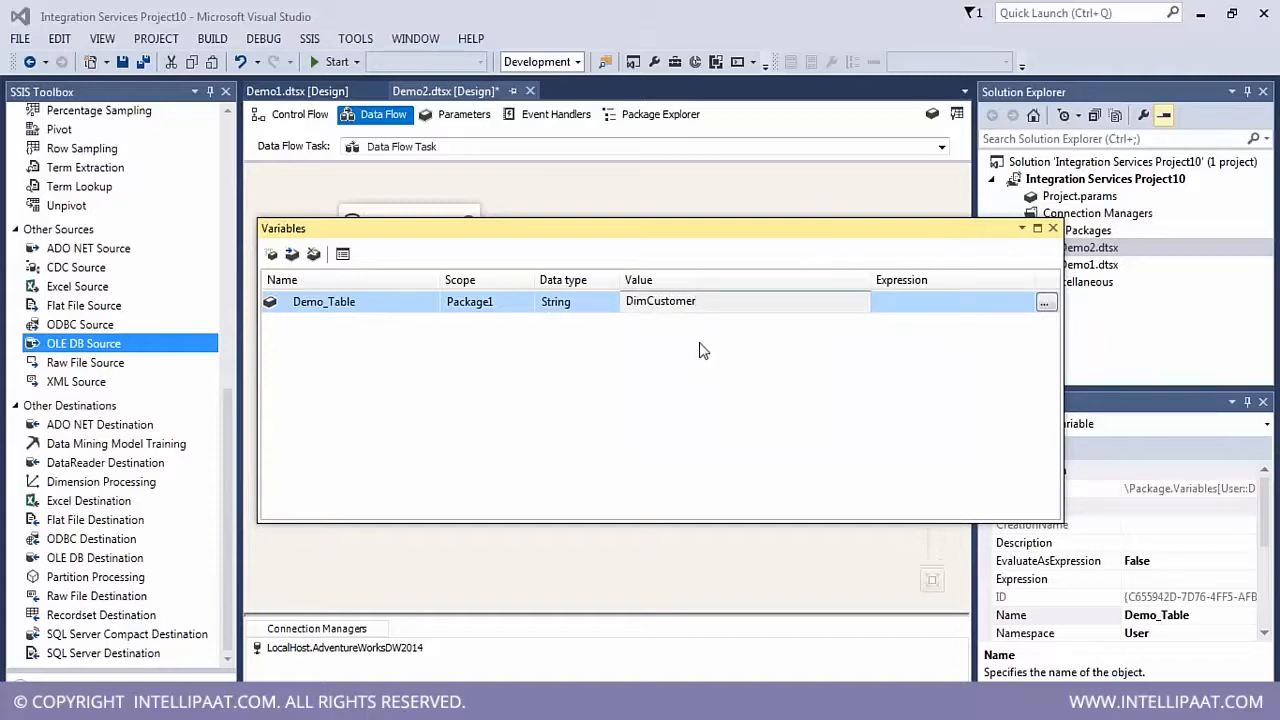
{"action": "left_click", "coordinate": [750, 370]}
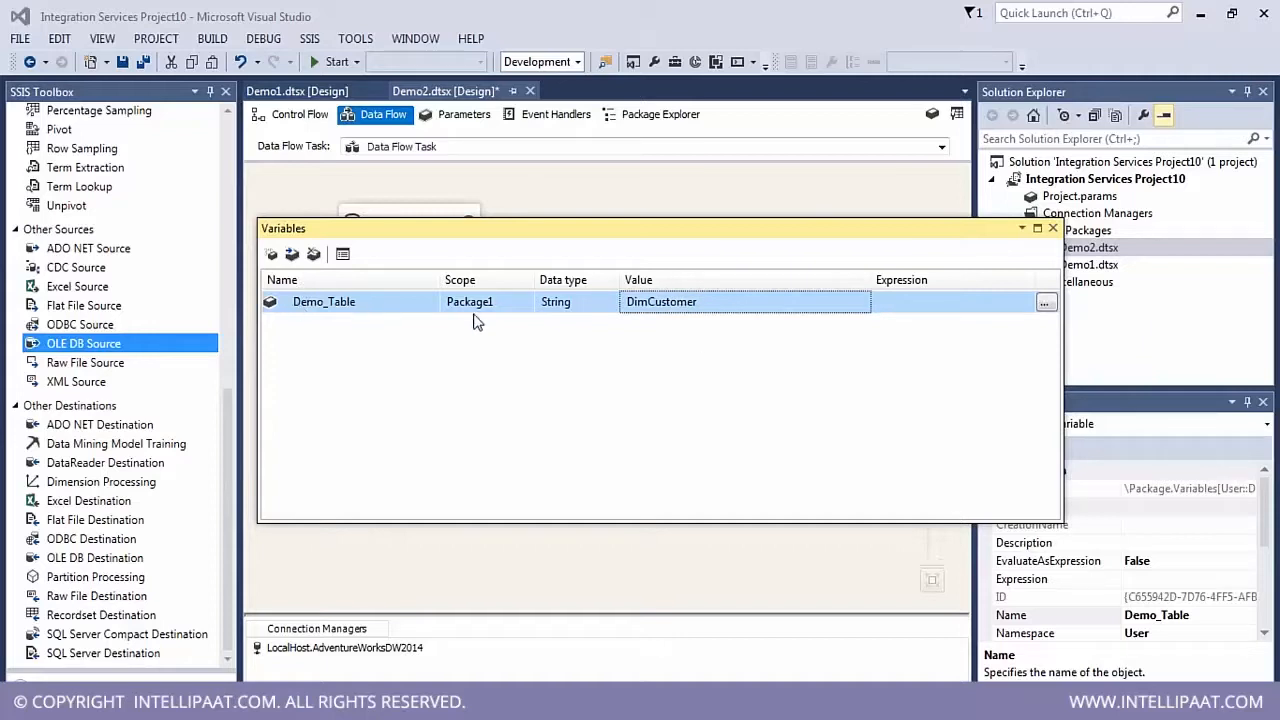
- Look at the scopes available for the Demo_Table variable and cancel without choosing a new one
{"action": "left_click_drag", "start_coordinate": [594, 234], "coordinate": [484, 257]}
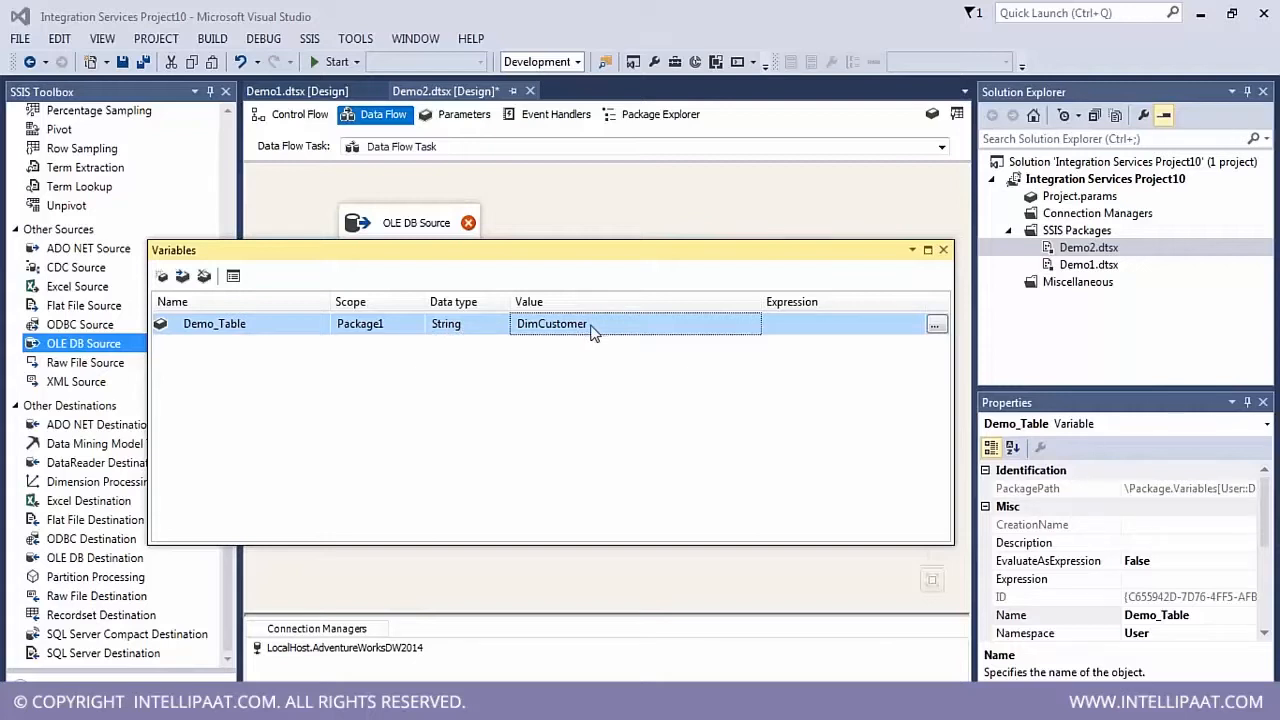
{"action": "left_click", "coordinate": [392, 328]}
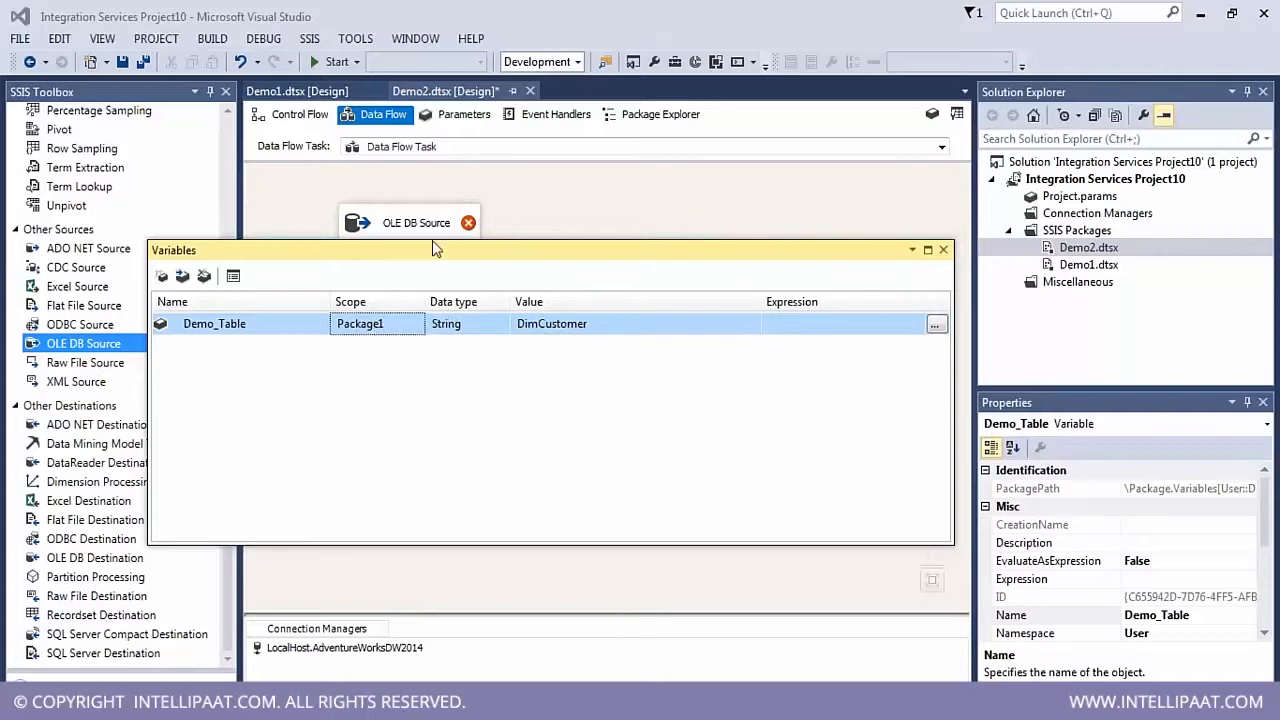
{"action": "left_click", "coordinate": [182, 276]}
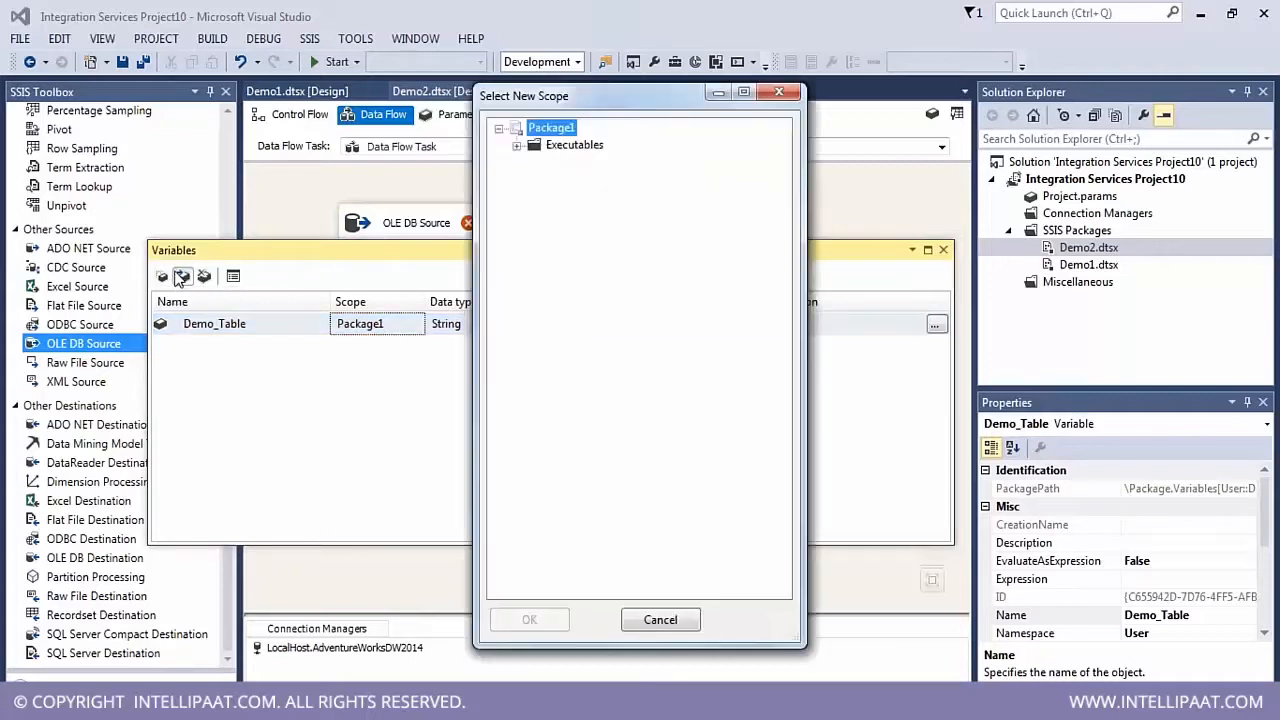
{"action": "left_click", "coordinate": [516, 145]}
{"action": "left_click", "coordinate": [660, 620]}
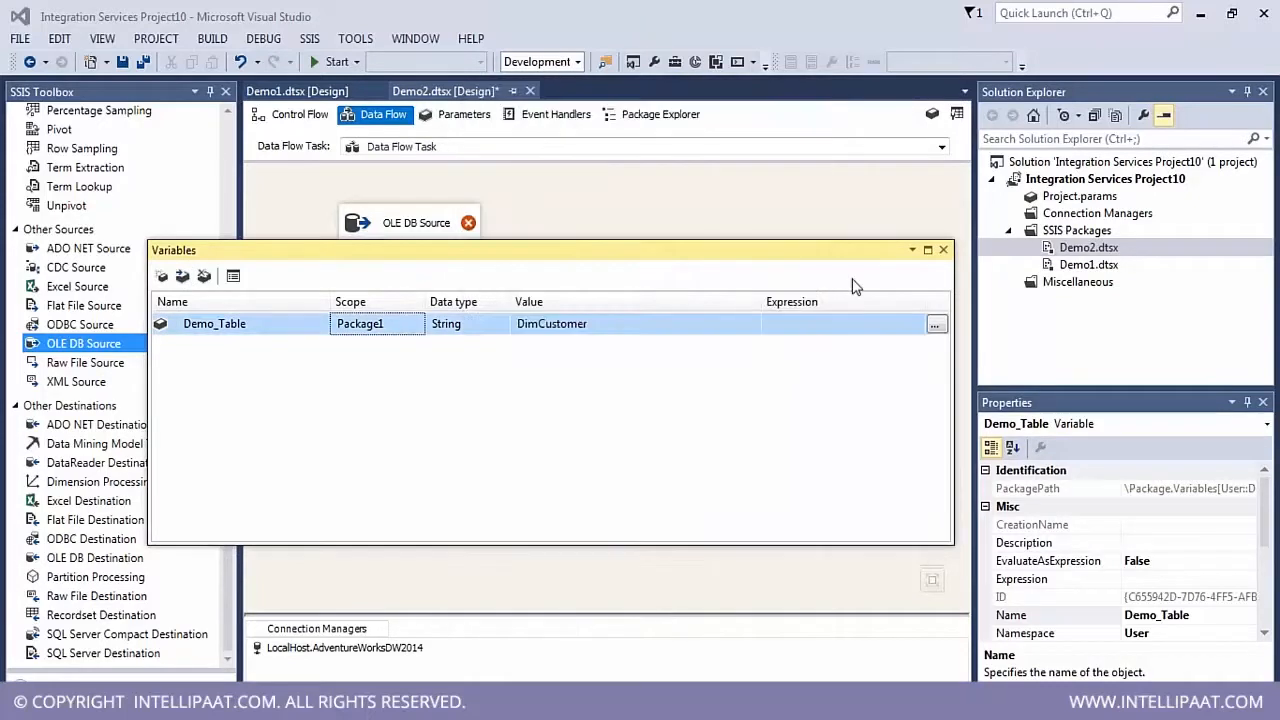
- Close the Variables window and open the OLE DB Source for editing
{"action": "left_click", "coordinate": [942, 250]}
{"action": "left_click", "coordinate": [427, 237]}
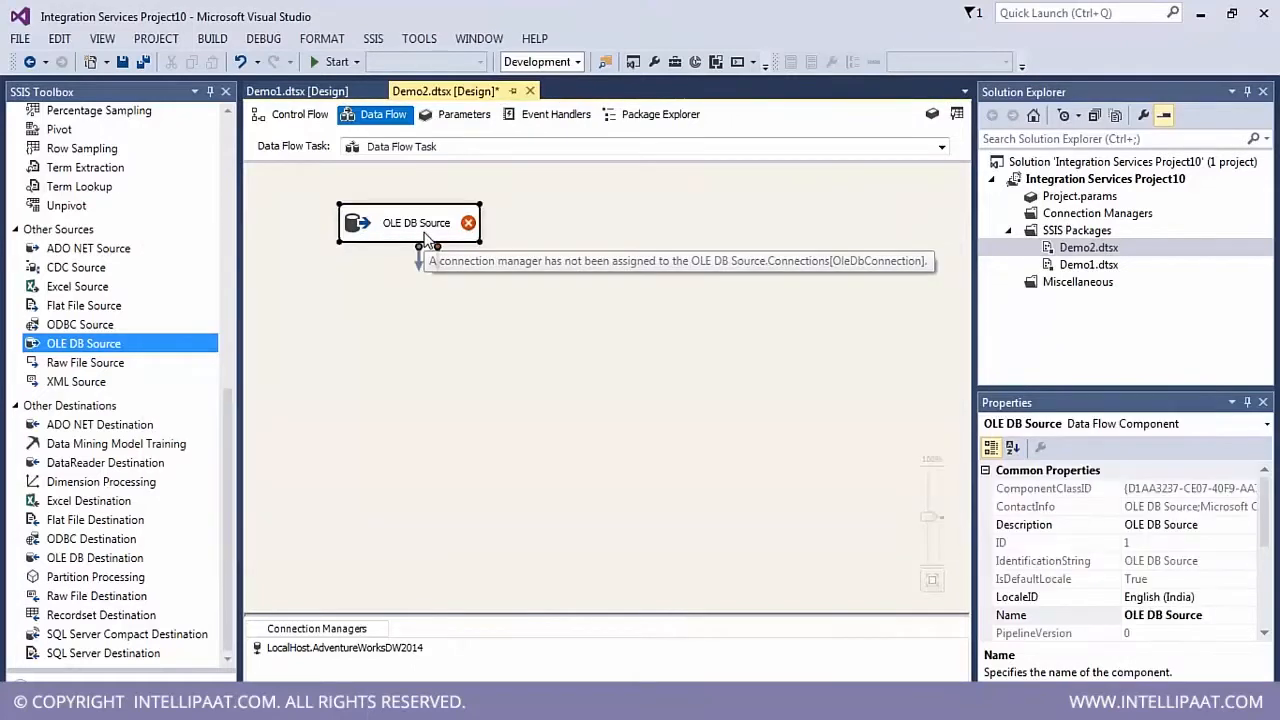
{"action": "double_click", "coordinate": [427, 237]}
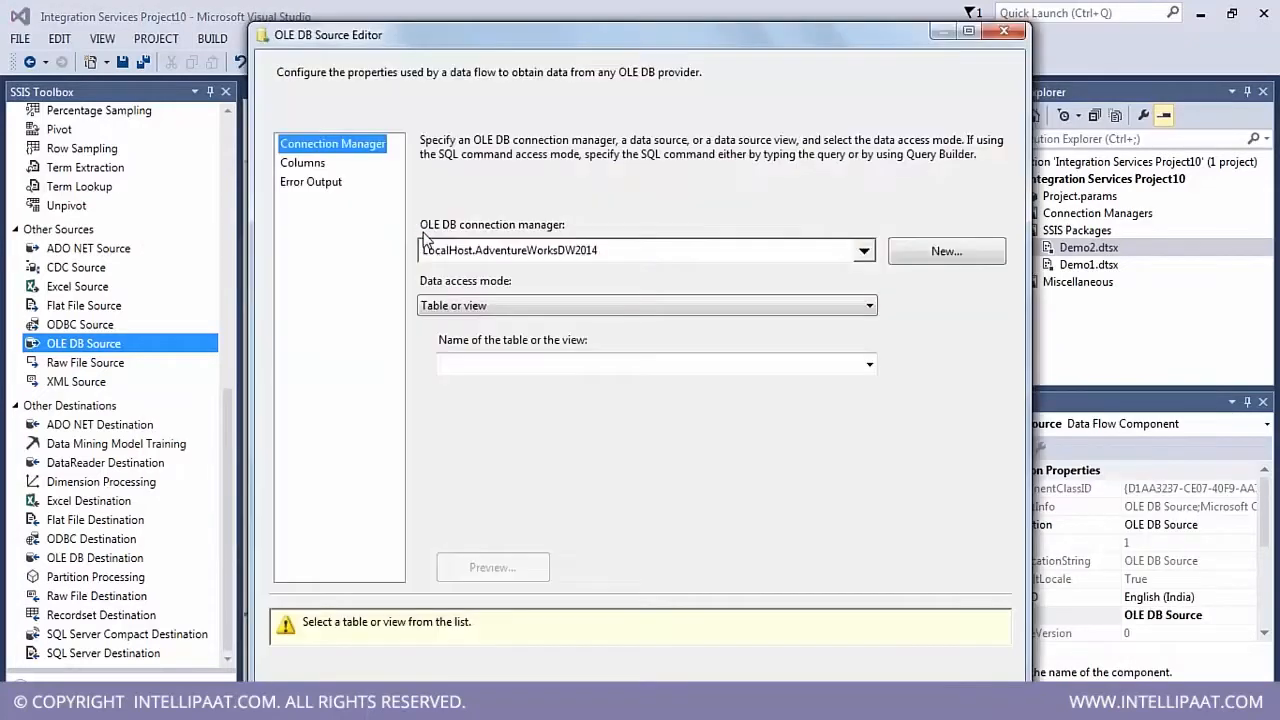
- Select the [dbo].[DimProduct] table in Table or view mode for the source and preview its rows
{"action": "left_click", "coordinate": [580, 304]}
{"action": "left_click", "coordinate": [477, 326]}
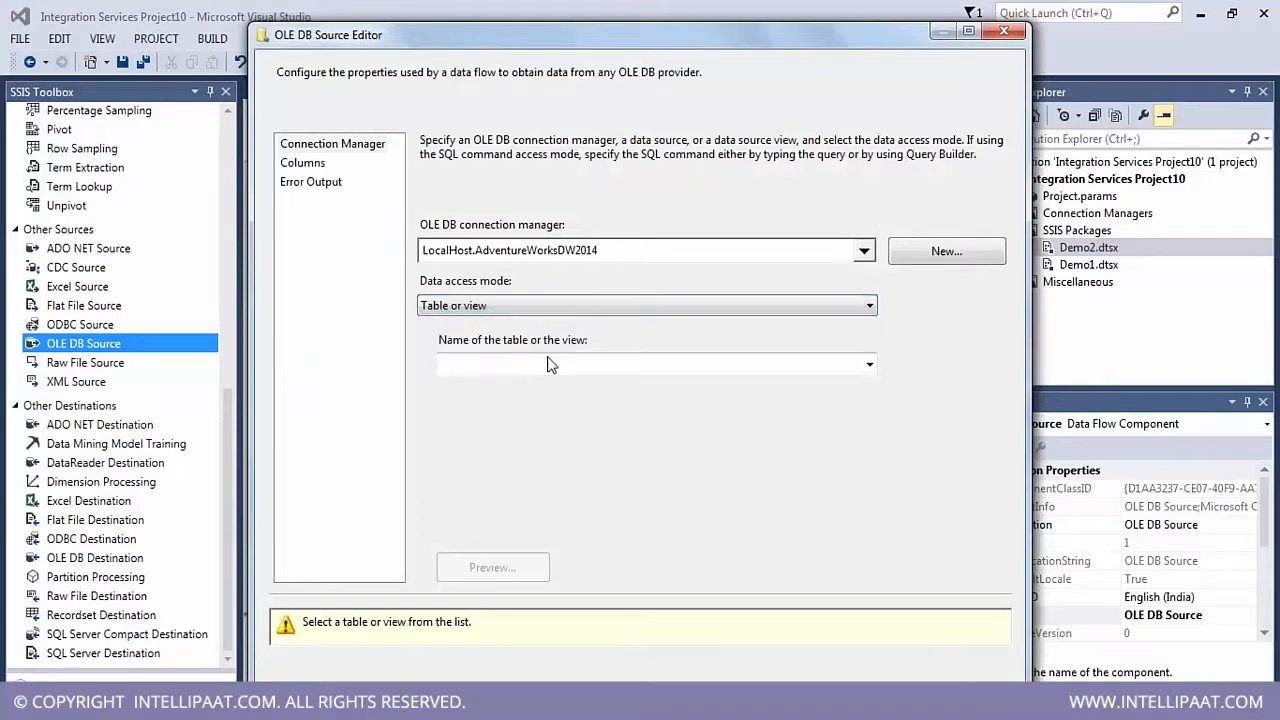
{"action": "left_click", "coordinate": [561, 366]}
{"action": "left_click", "coordinate": [555, 567]}
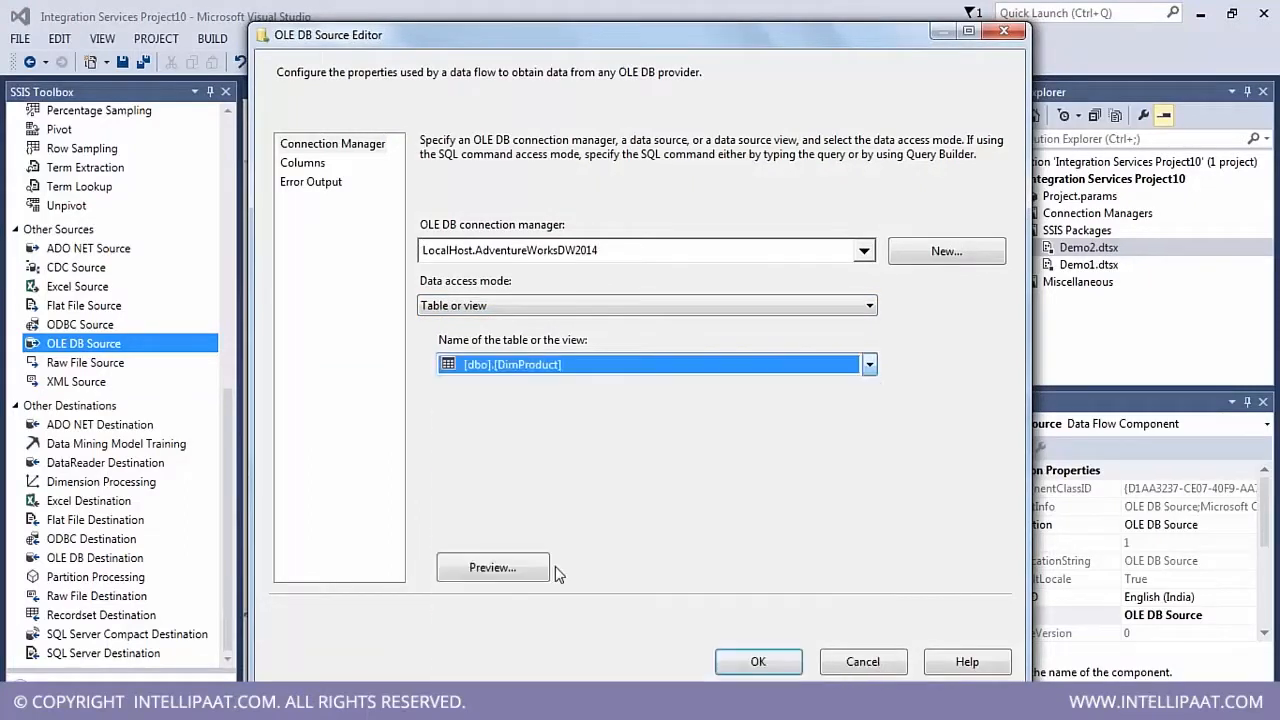
{"action": "left_click", "coordinate": [488, 568]}
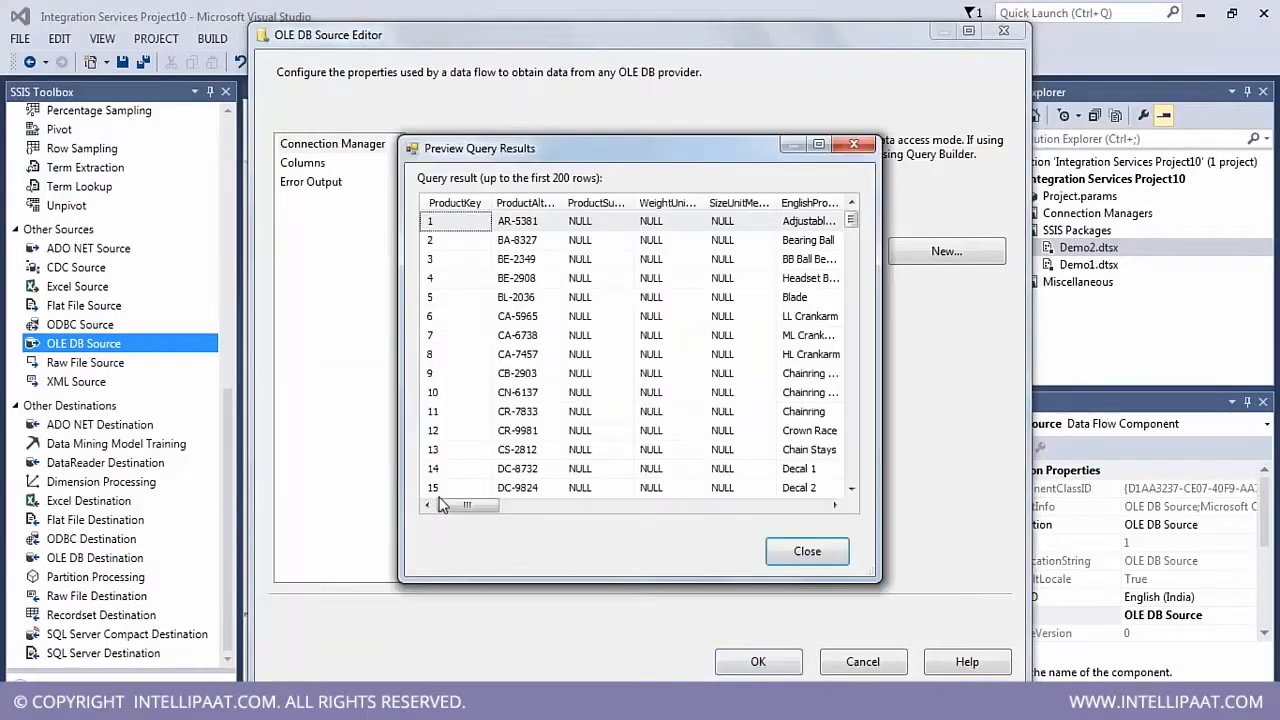
{"action": "left_click", "coordinate": [807, 551]}
- Set the data access mode to Table name or view name variable, select User::Demo_Table as the variable, and preview the rows
{"action": "left_click", "coordinate": [567, 302]}
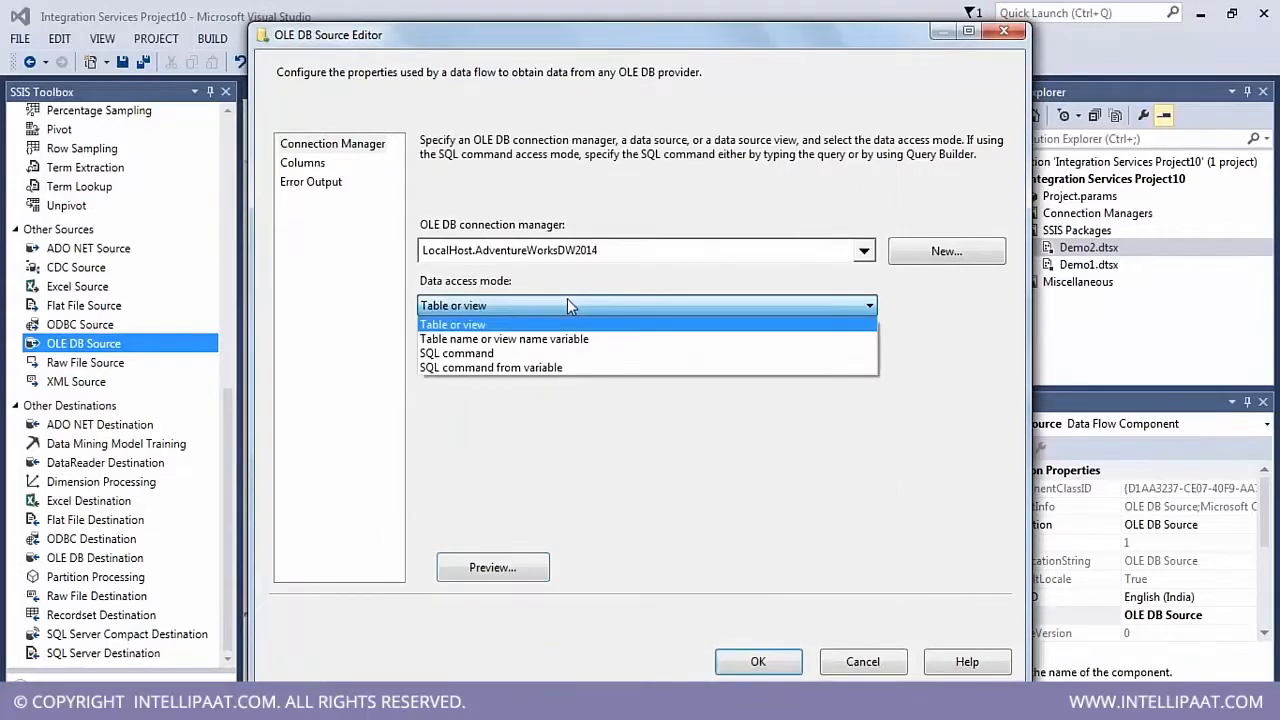
{"action": "left_click", "coordinate": [520, 339]}
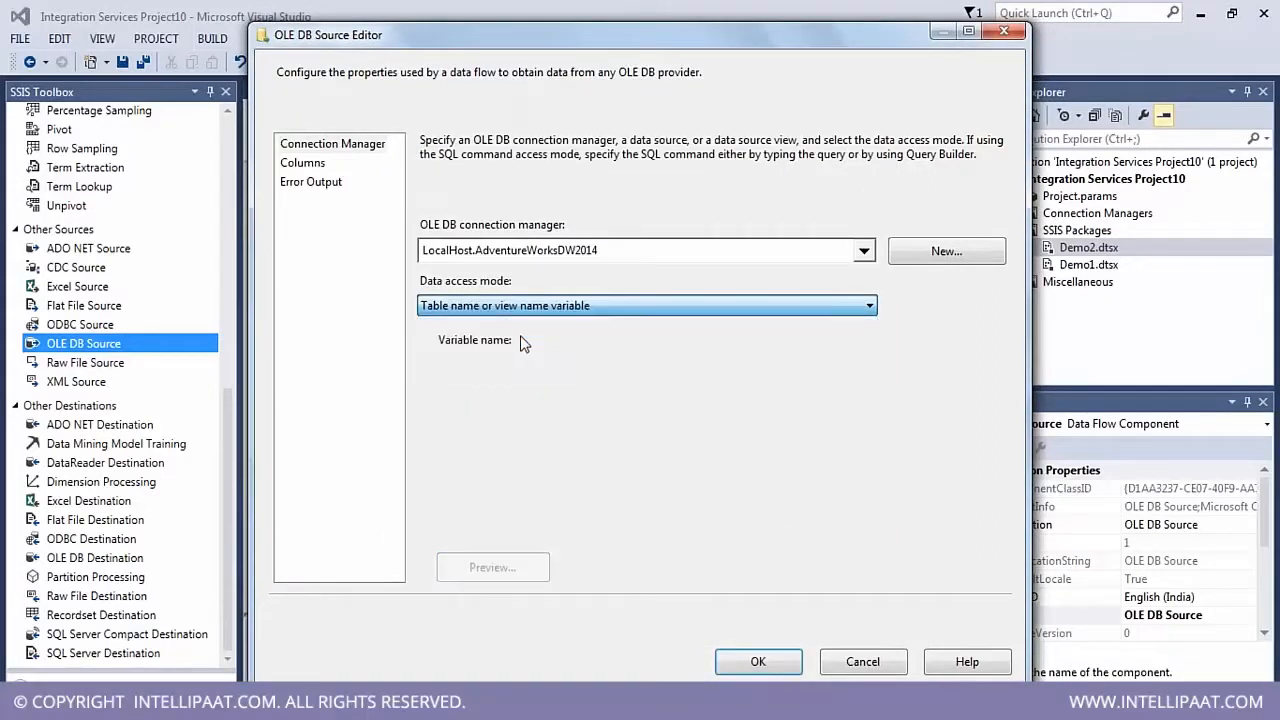
{"action": "left_click", "coordinate": [640, 305]}
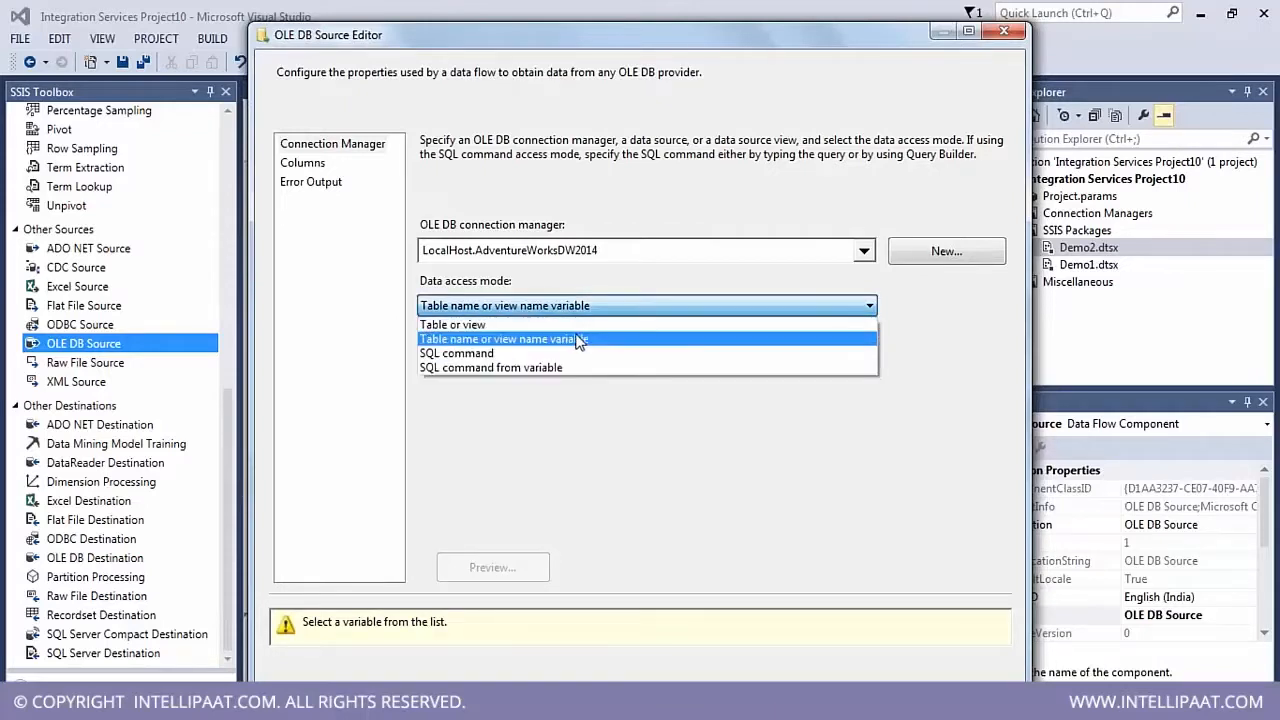
{"action": "left_click", "coordinate": [913, 334]}
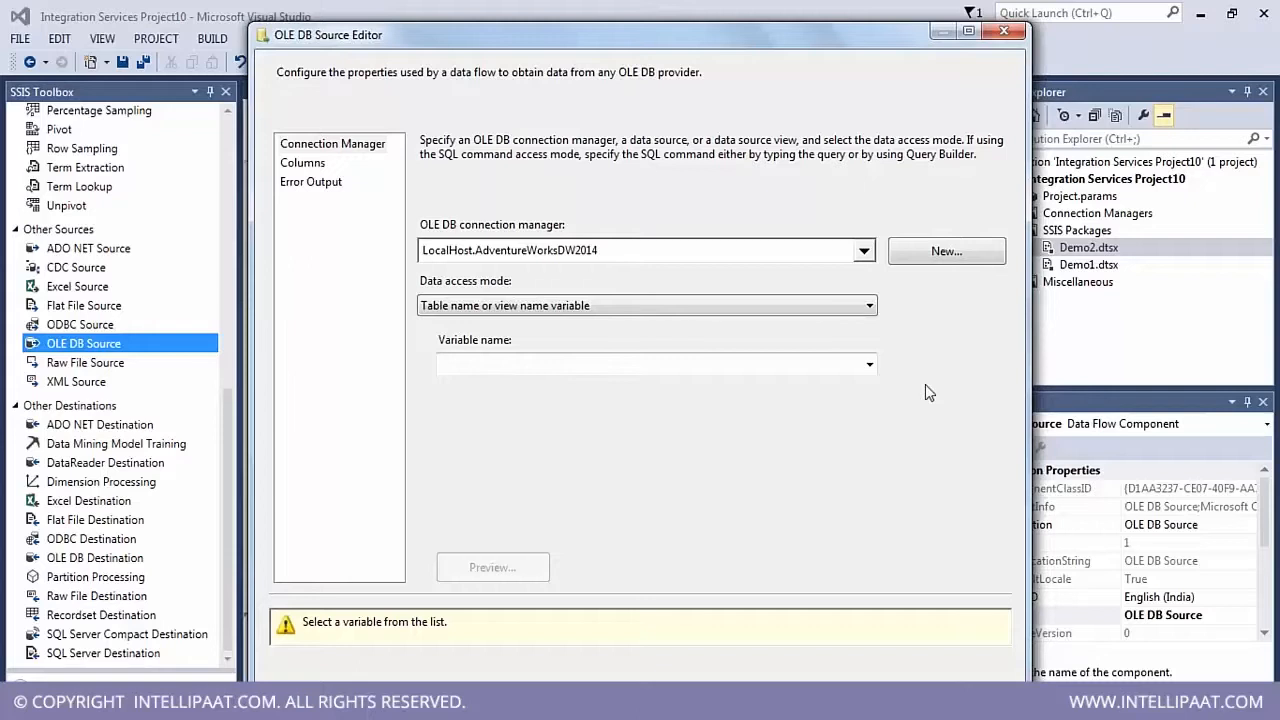
{"action": "left_click", "coordinate": [617, 368]}
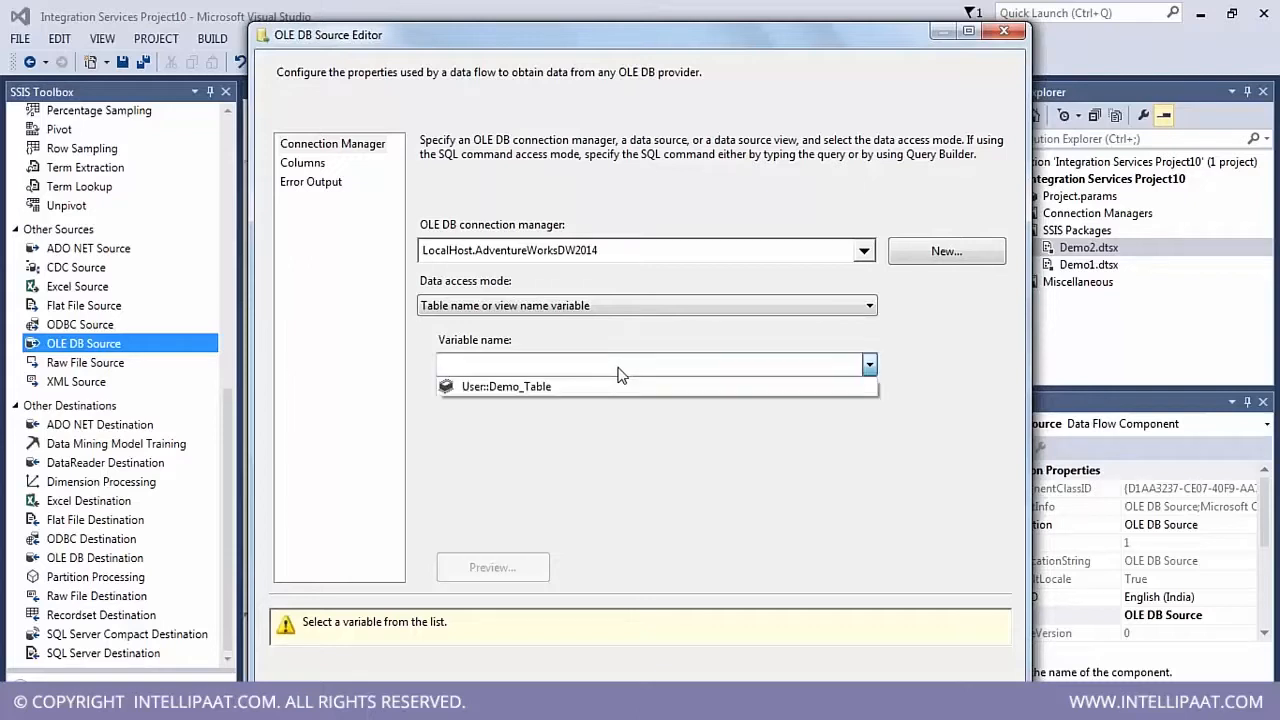
{"action": "left_click", "coordinate": [551, 386]}
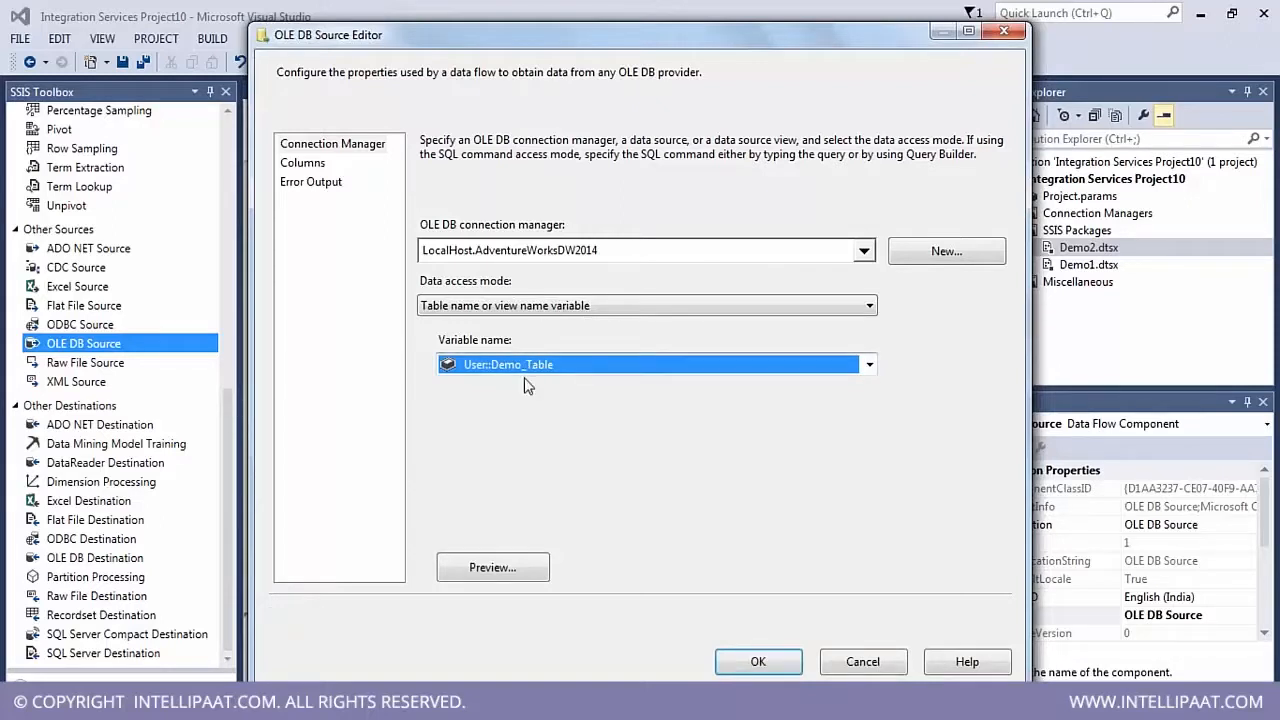
{"action": "left_click", "coordinate": [503, 566]}
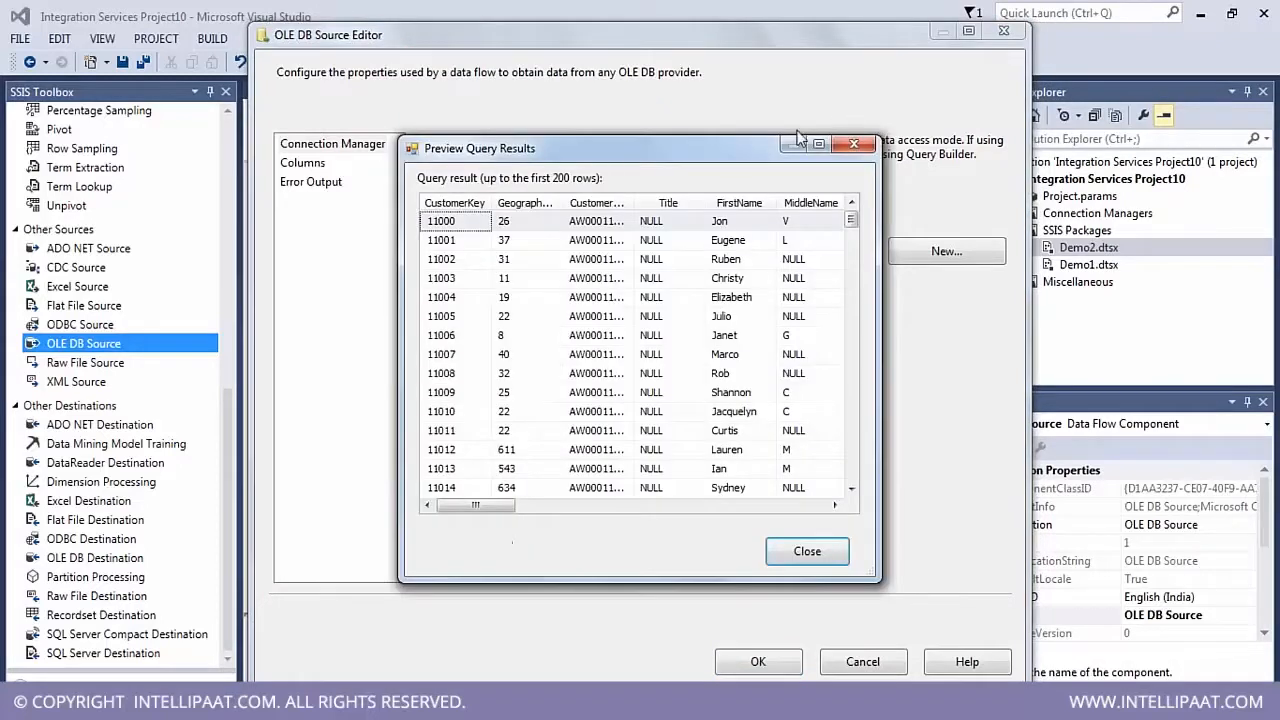
{"action": "left_click", "coordinate": [914, 125]}
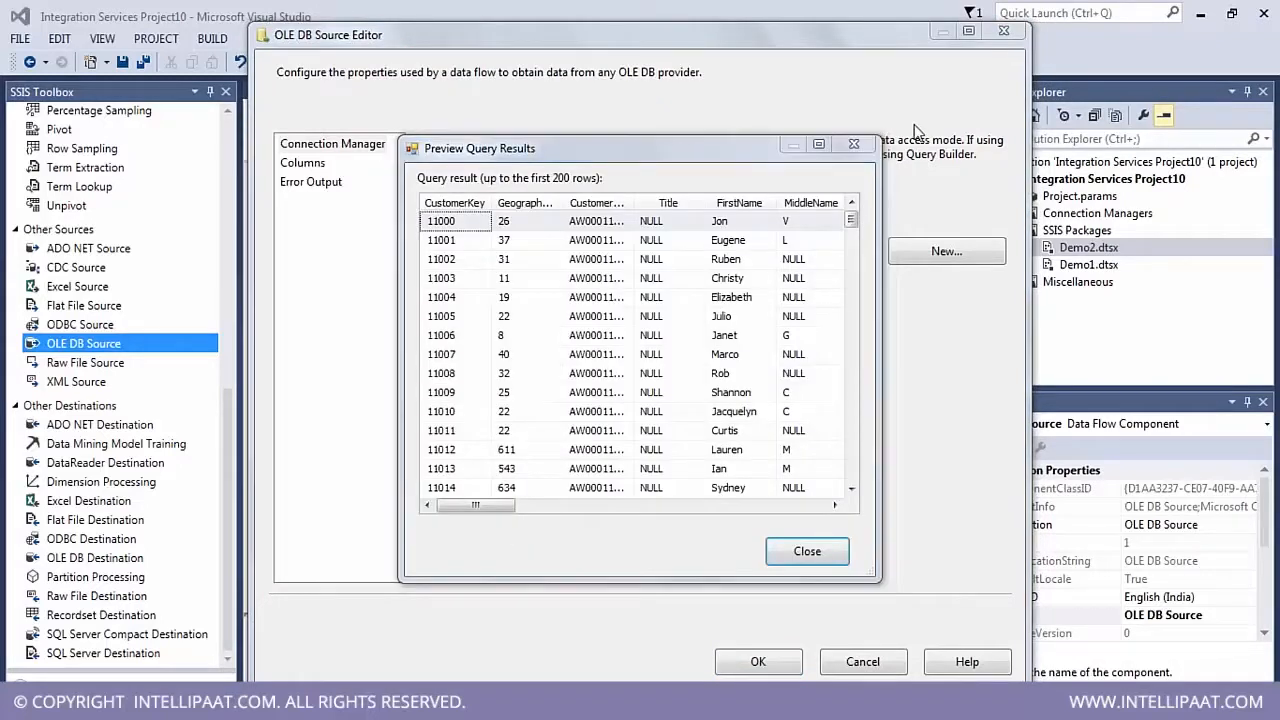
- Close the row preview and accept the OLE DB Source settings
{"action": "left_click_drag", "start_coordinate": [493, 512], "coordinate": [440, 492]}
{"action": "left_click", "coordinate": [826, 553]}
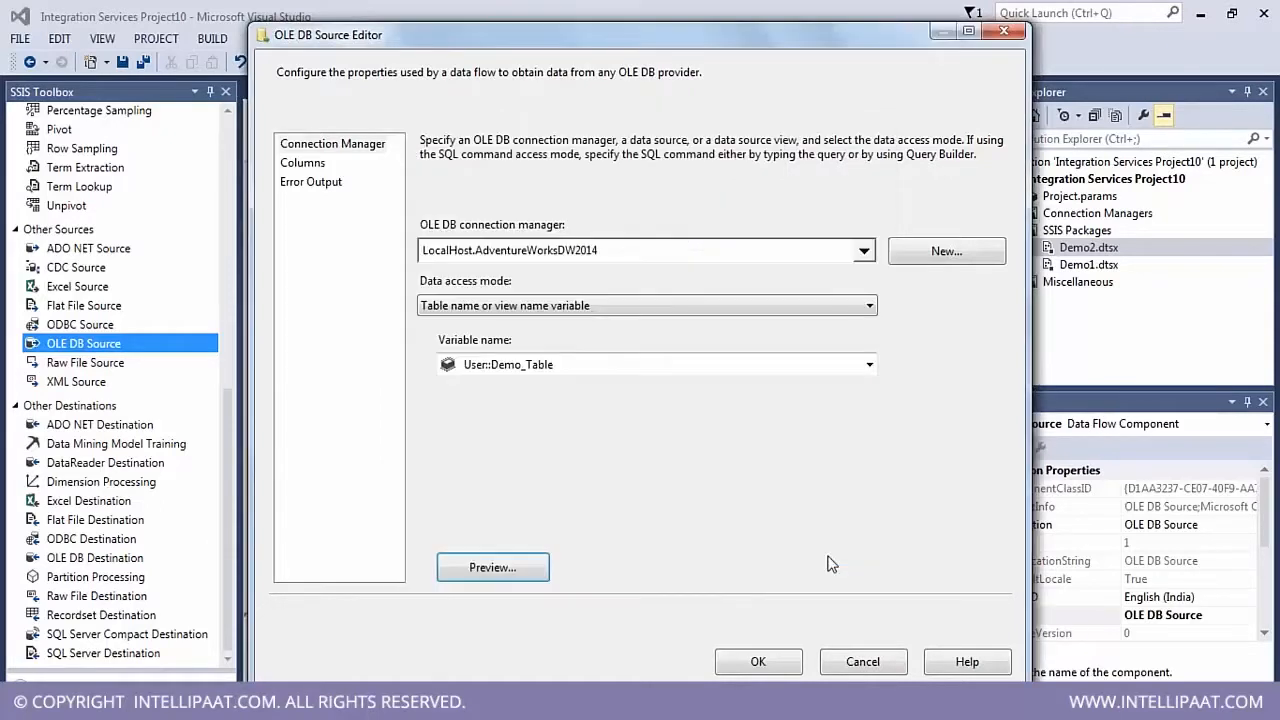
{"action": "left_click", "coordinate": [760, 663]}
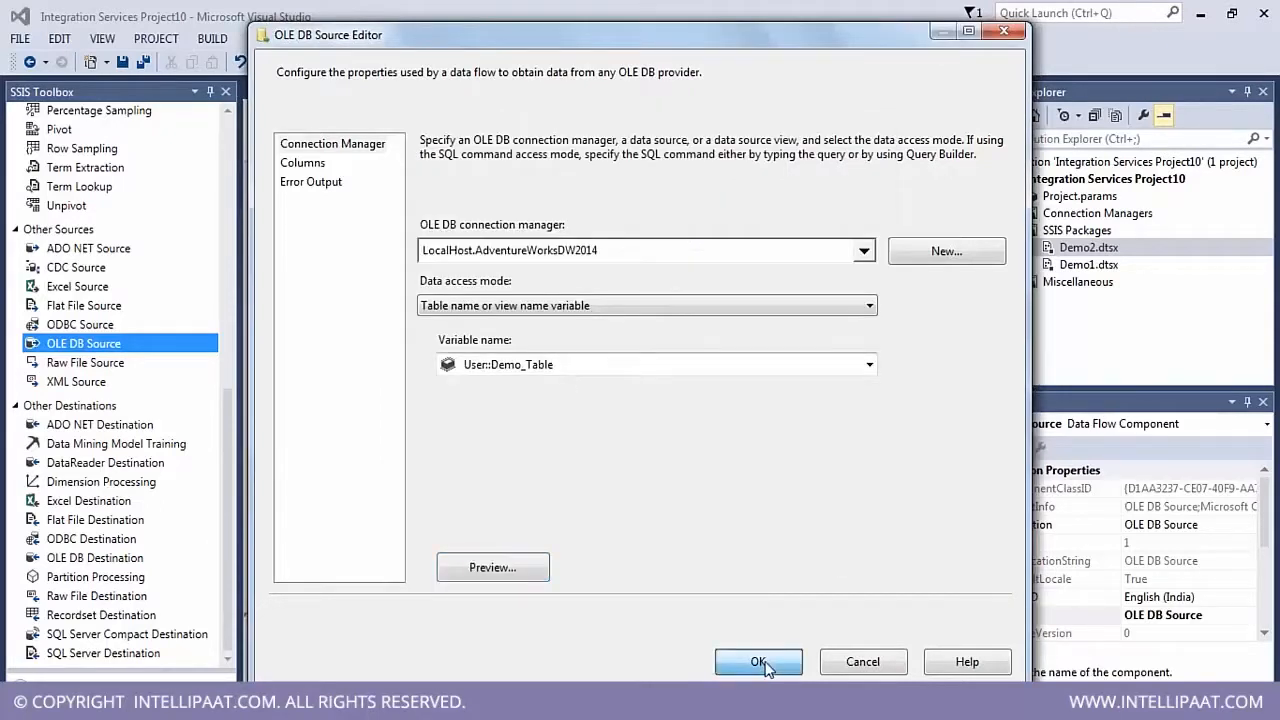
- Open the package variables and set the value of Demo_Table to DimCurrency
{"action": "right_click", "coordinate": [463, 309]}
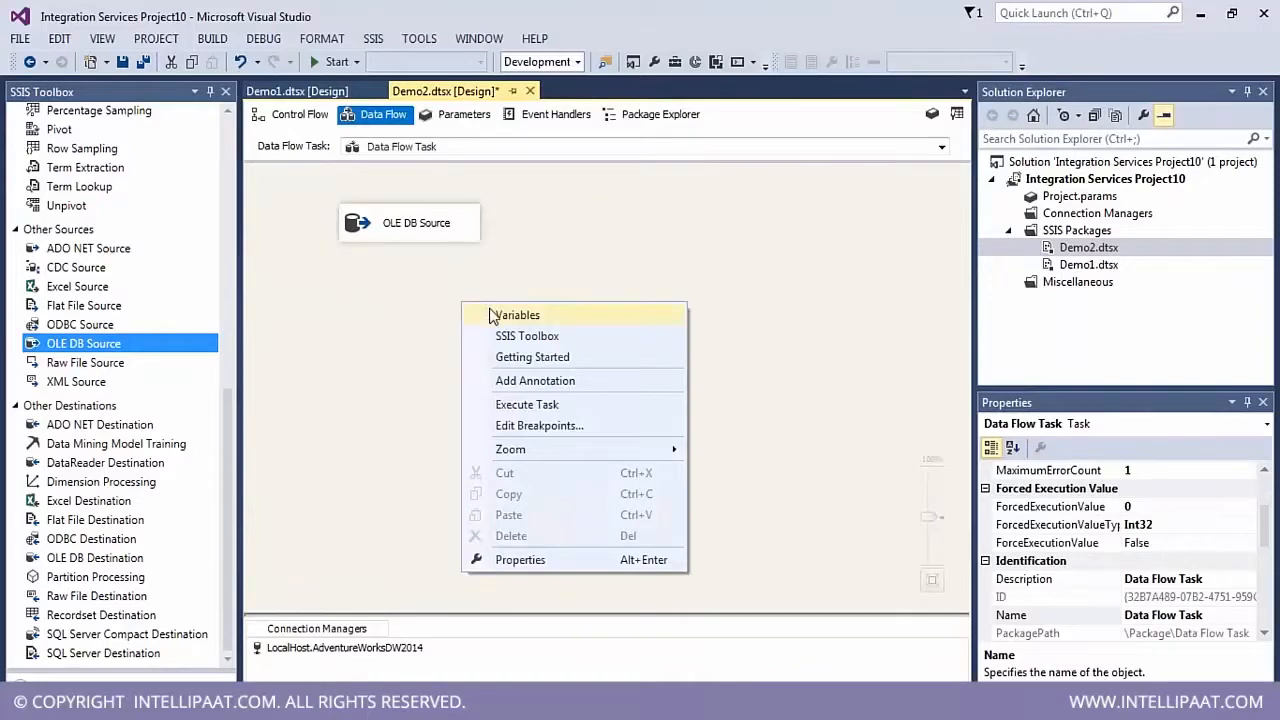
{"action": "left_click", "coordinate": [490, 316]}
{"action": "left_click", "coordinate": [560, 323]}
{"action": "key", "text": "Return"}
{"action": "key", "text": "BackSpace"}
{"action": "key", "text": "BackSpace"}
{"action": "key", "text": "BackSpace"}
{"action": "key", "text": "BackSpace"}
{"action": "key", "text": "BackSpace"}
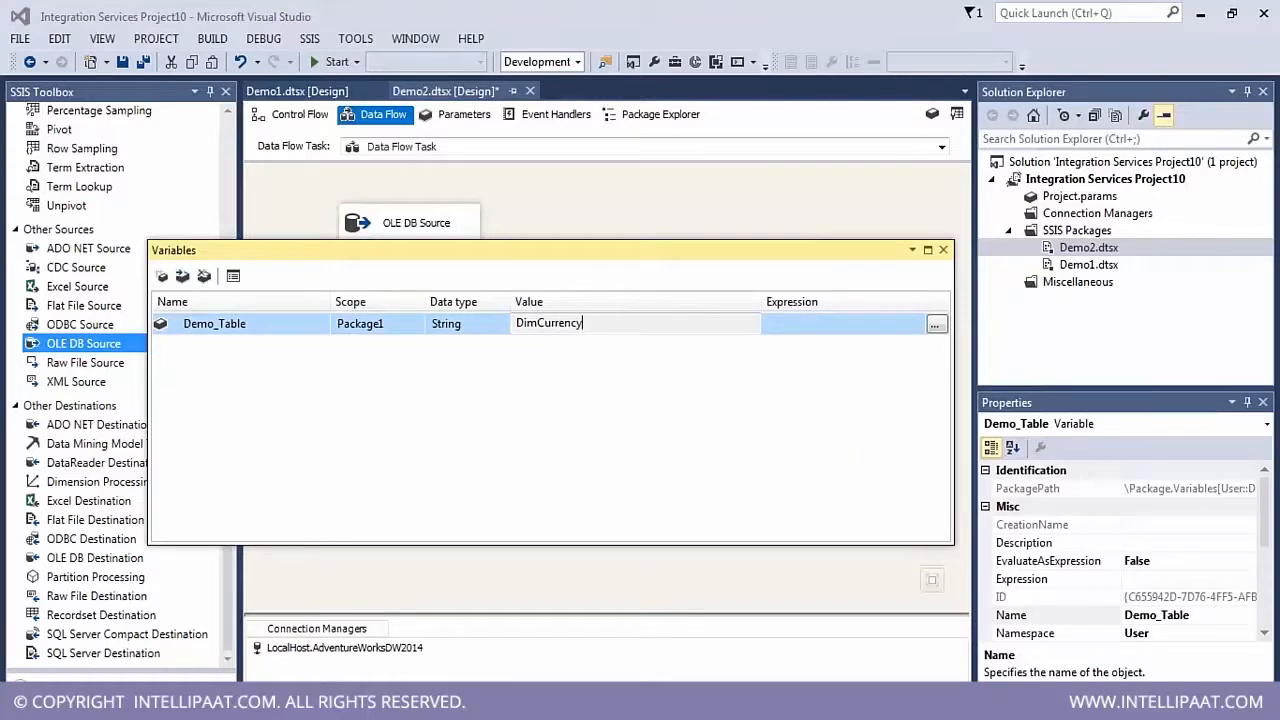
{"action": "key", "text": "Return"}
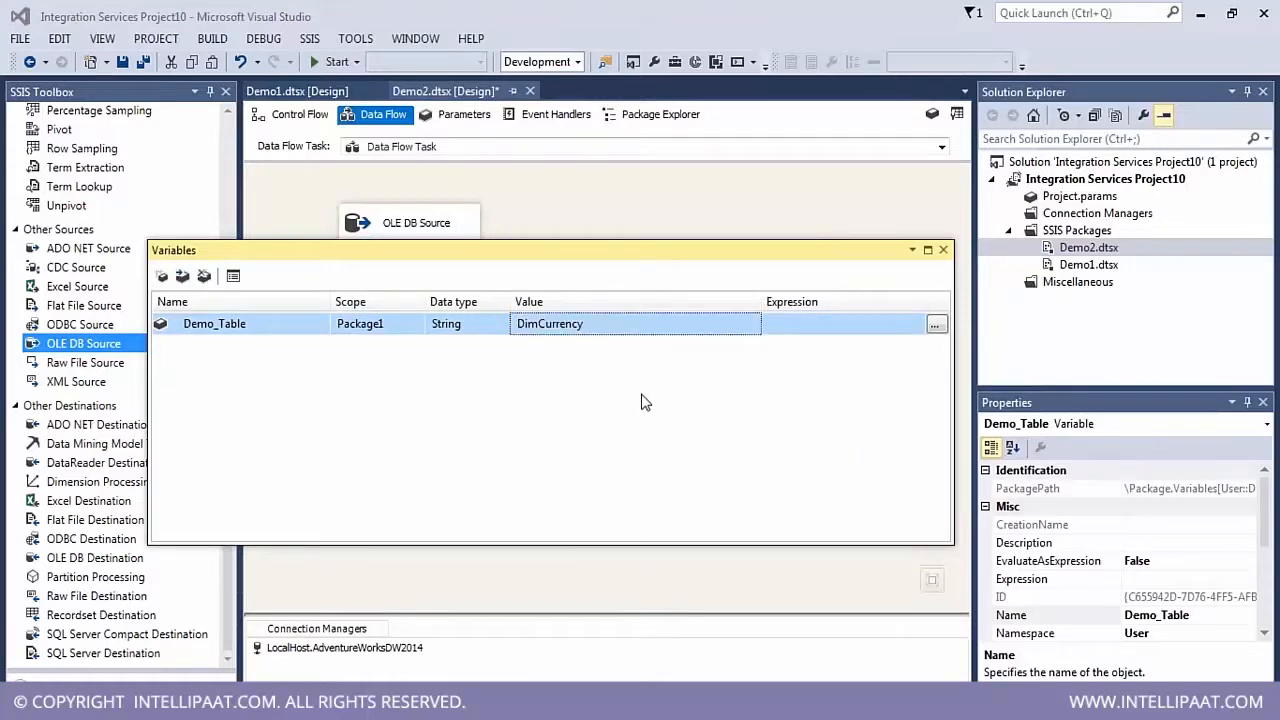
- Reopen the OLE DB Source for editing, preview the rows of the User::Demo_Table variable's table, and close the preview
{"action": "double_click", "coordinate": [404, 220]}
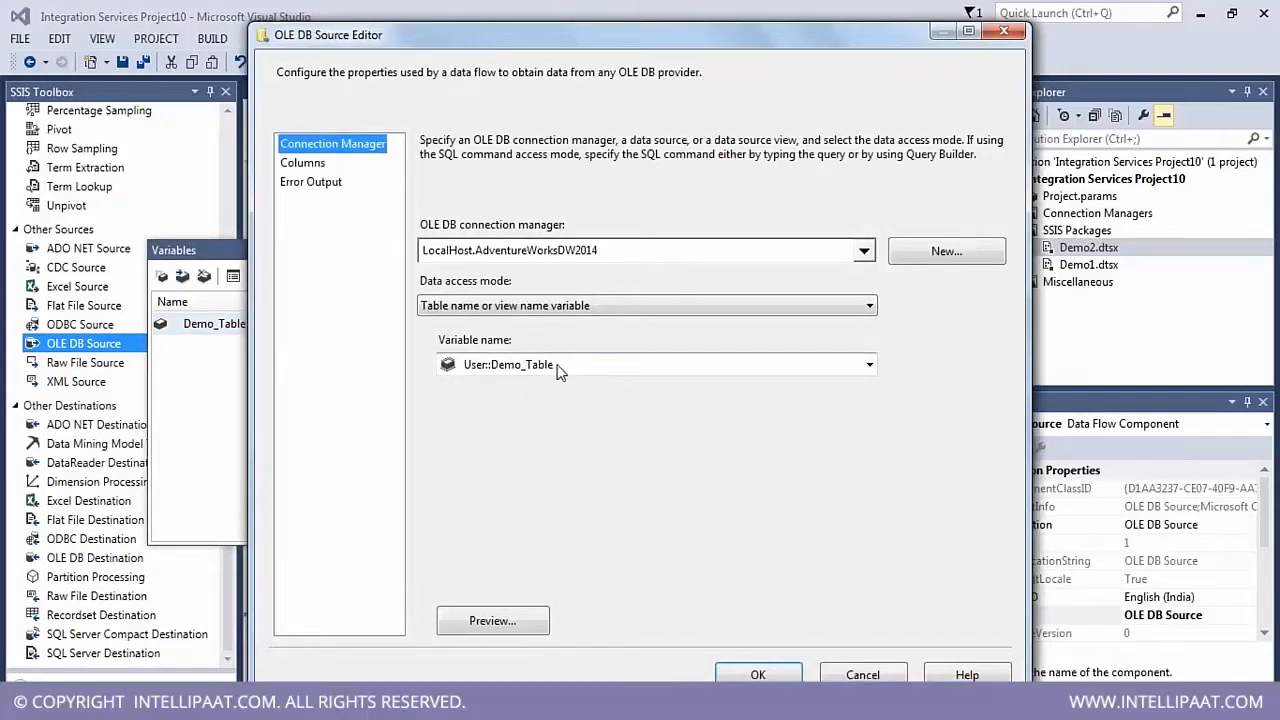
{"action": "left_click_drag", "start_coordinate": [563, 39], "coordinate": [792, 365]}
{"action": "left_click_drag", "start_coordinate": [712, 375], "coordinate": [505, 78]}
{"action": "left_click", "coordinate": [497, 672]}
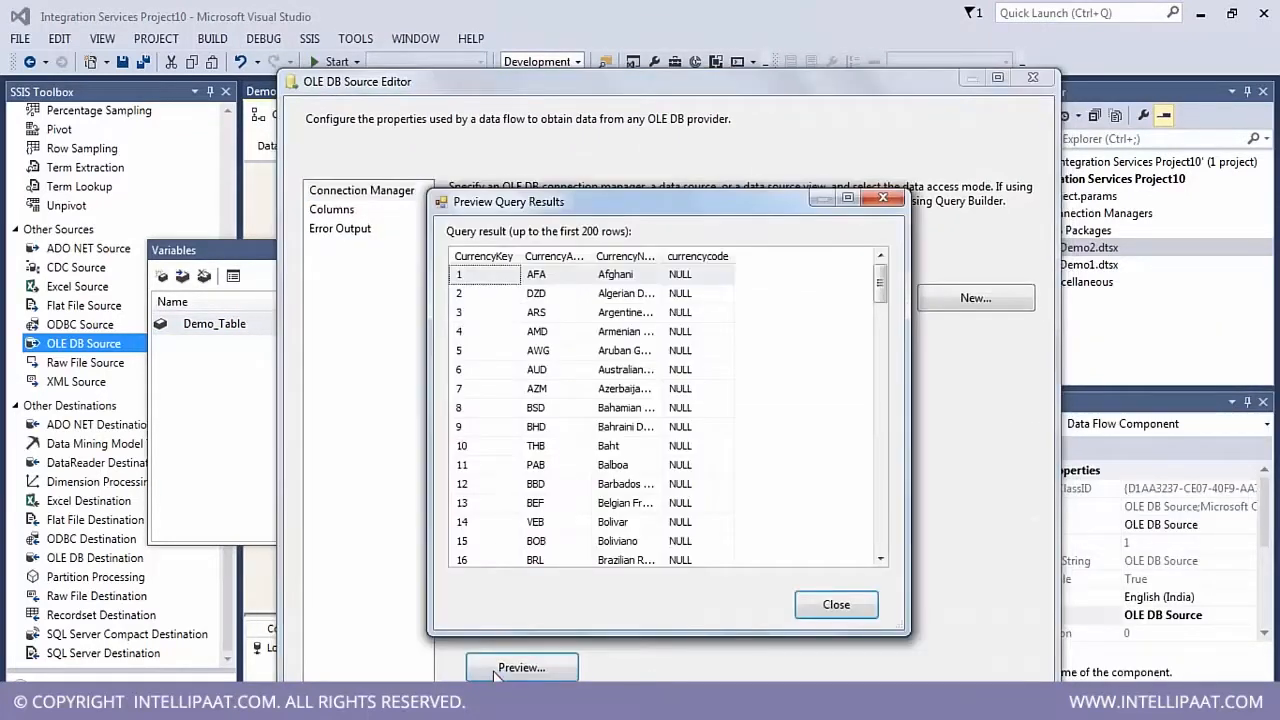
{"action": "left_click", "coordinate": [591, 257]}
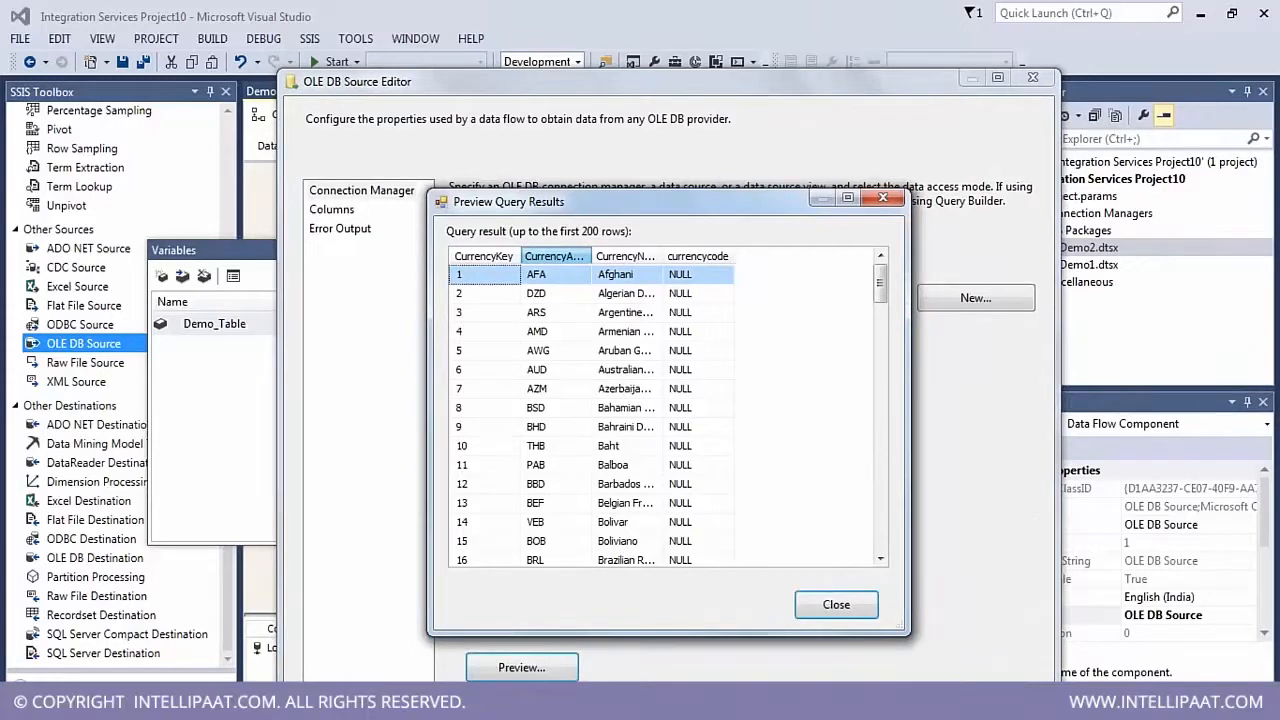
{"action": "left_click", "coordinate": [879, 201]}
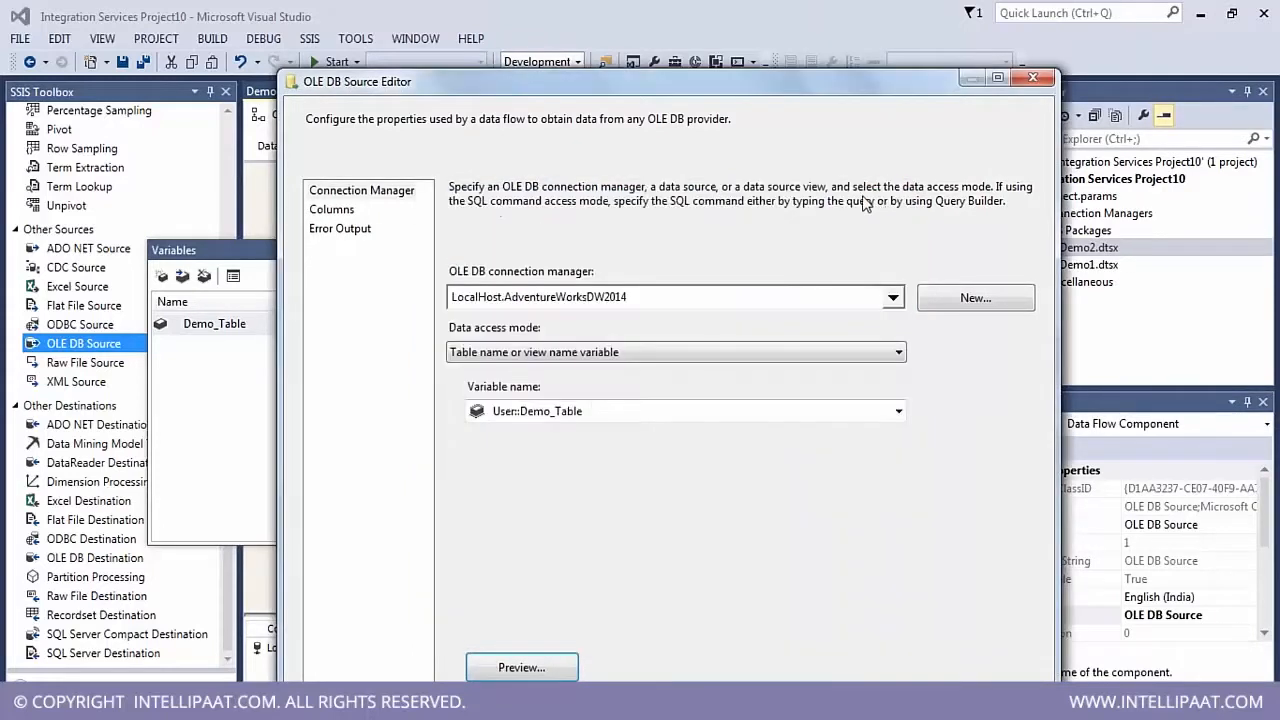
- Change the source's data access mode to SQL command
{"action": "left_click", "coordinate": [608, 360]}
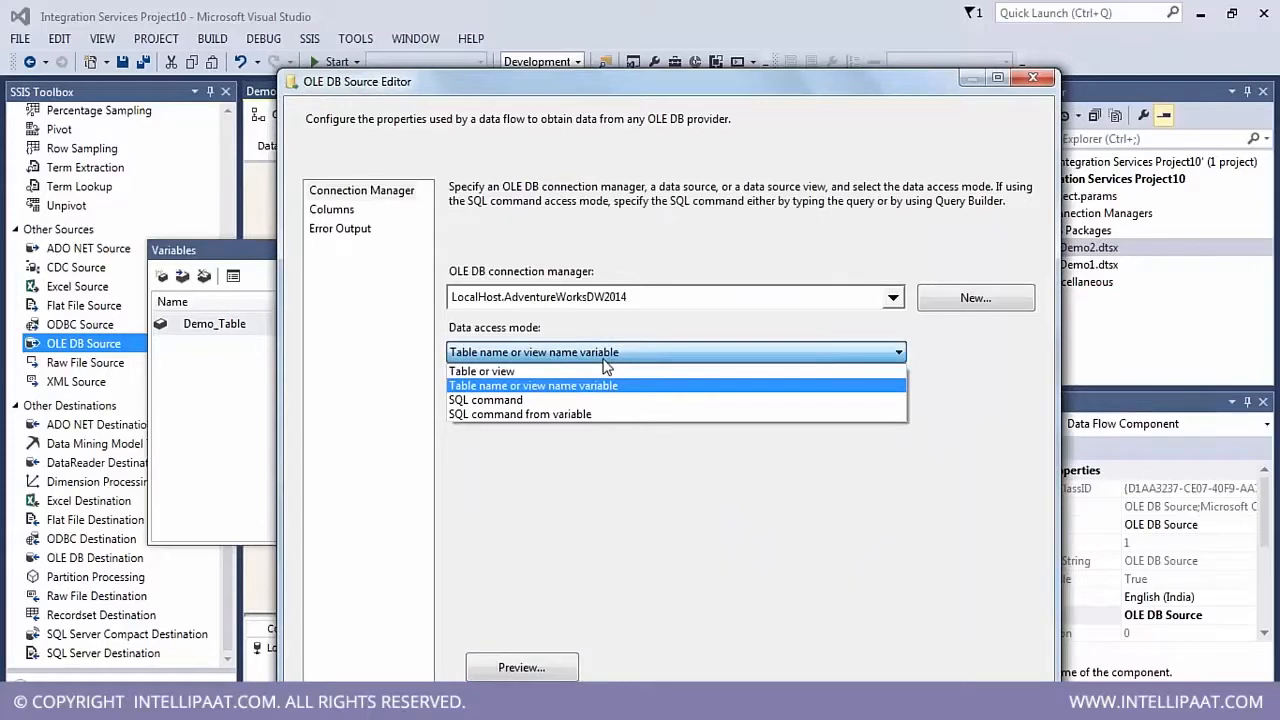
{"action": "left_click", "coordinate": [519, 399]}
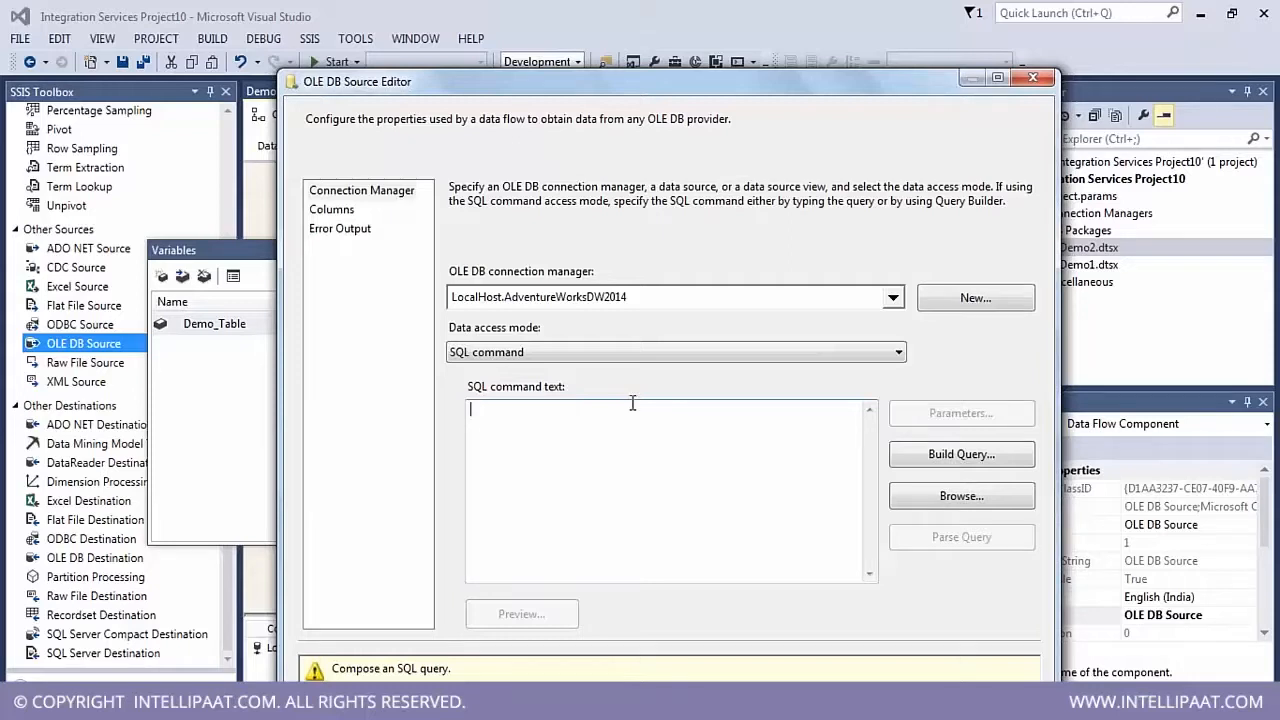
{"action": "left_click", "coordinate": [634, 352]}
{"action": "left_click", "coordinate": [585, 366]}
{"action": "left_click", "coordinate": [586, 411]}
{"action": "left_click", "coordinate": [557, 358]}
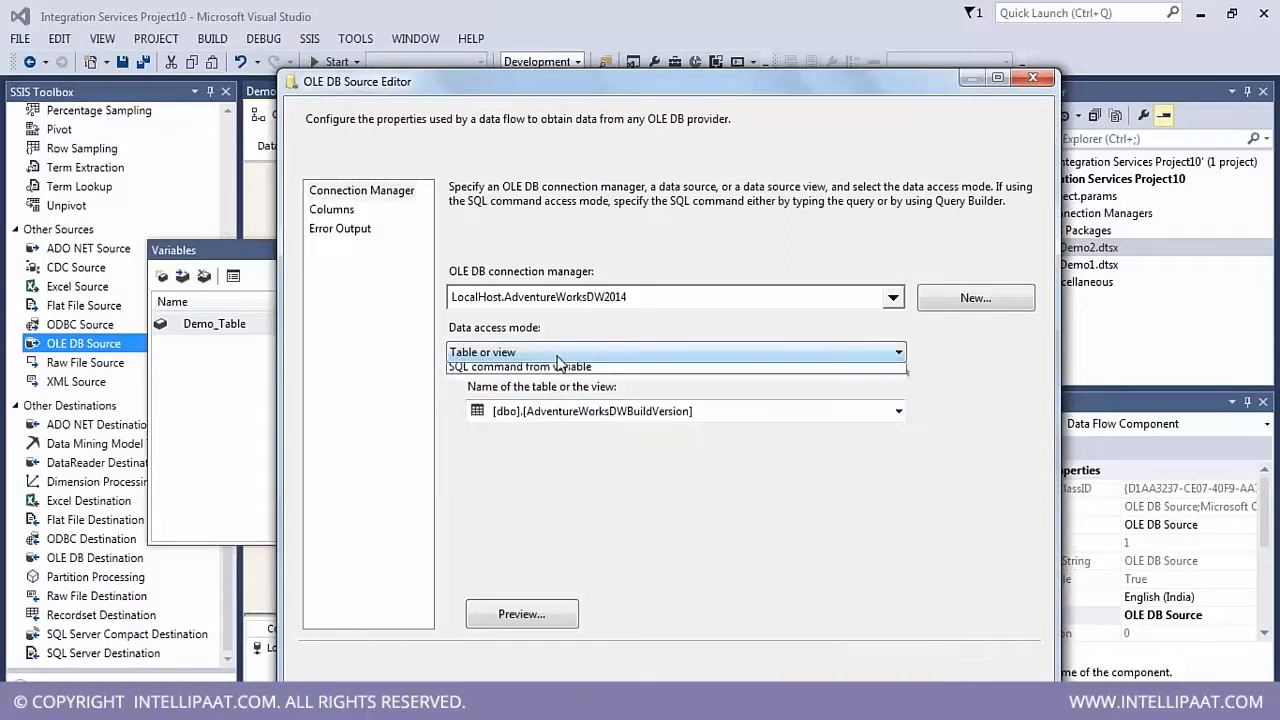
{"action": "left_click", "coordinate": [522, 394]}
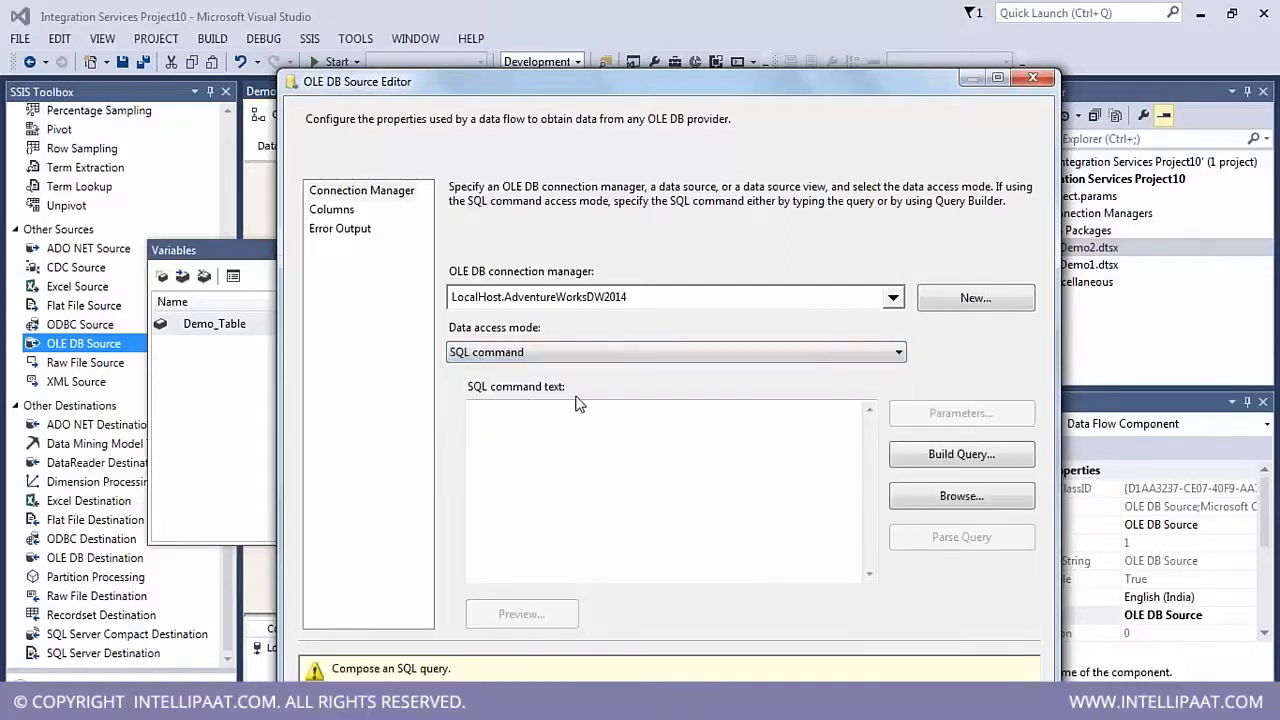
- Start building a query for the SQL command and add the FactInternetSales and DimProduct tables to it
{"action": "left_click", "coordinate": [960, 455]}
{"action": "right_click", "coordinate": [517, 315]}
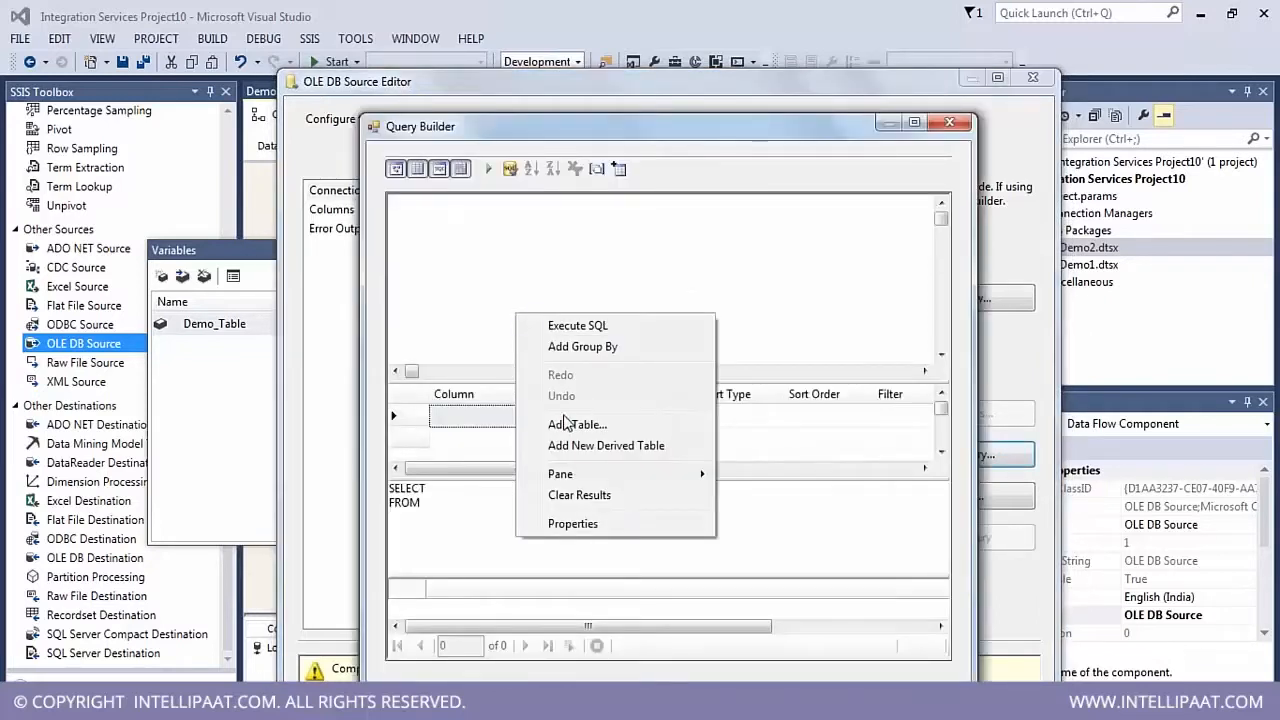
{"action": "left_click", "coordinate": [565, 424]}
{"action": "scroll", "coordinate": [532, 407], "scroll_direction": "down", "scroll_amount": 4}
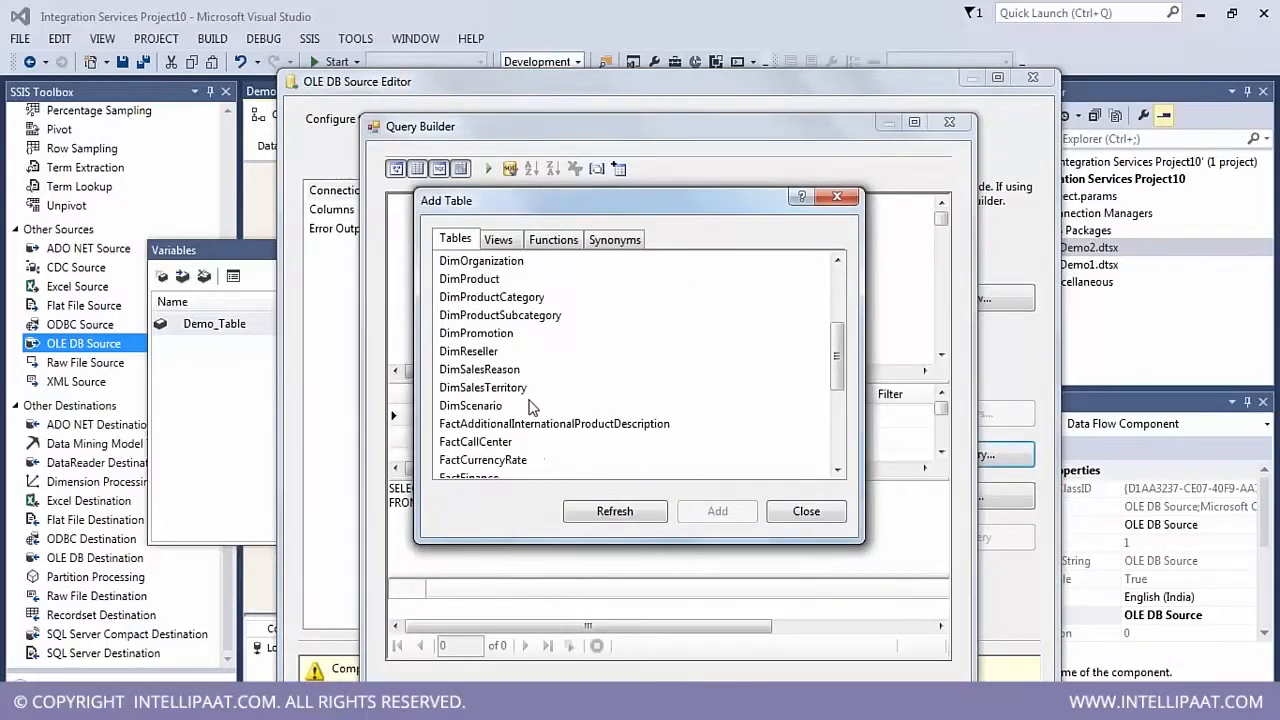
{"action": "scroll", "coordinate": [532, 407], "scroll_direction": "down", "scroll_amount": 3}
{"action": "left_click", "coordinate": [510, 334]}
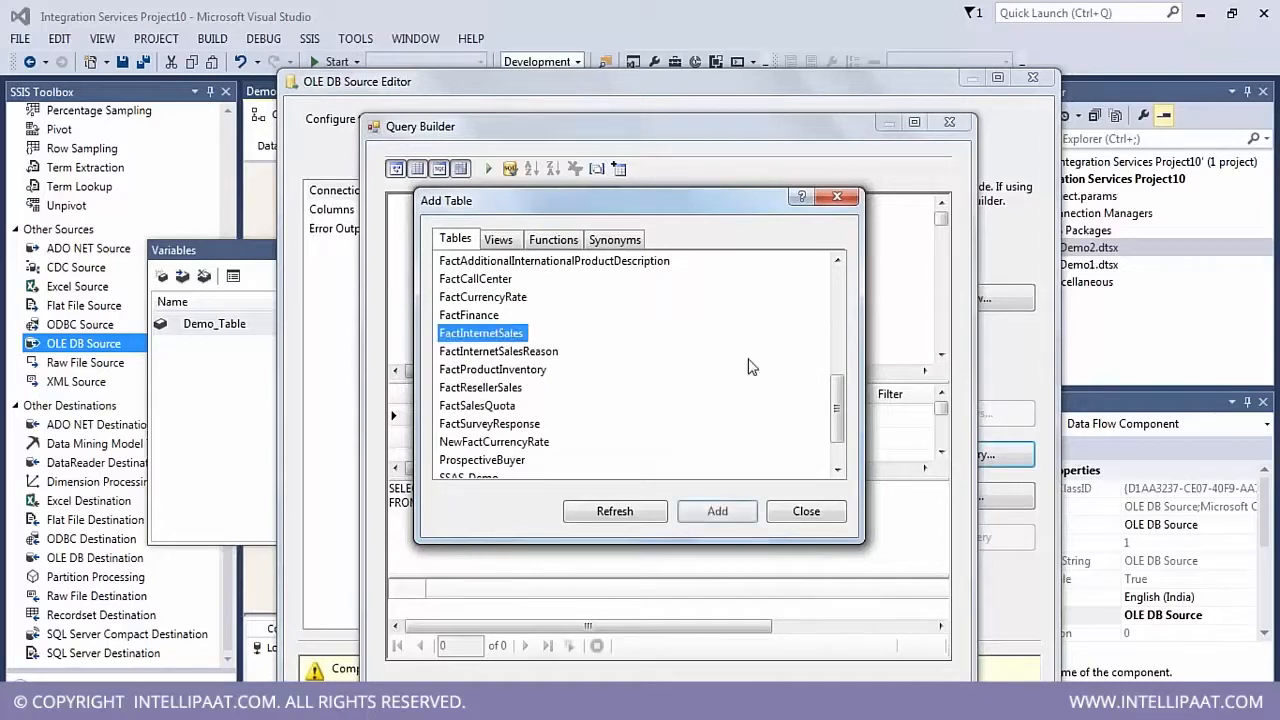
{"action": "left_click_drag", "start_coordinate": [837, 408], "coordinate": [837, 358]}
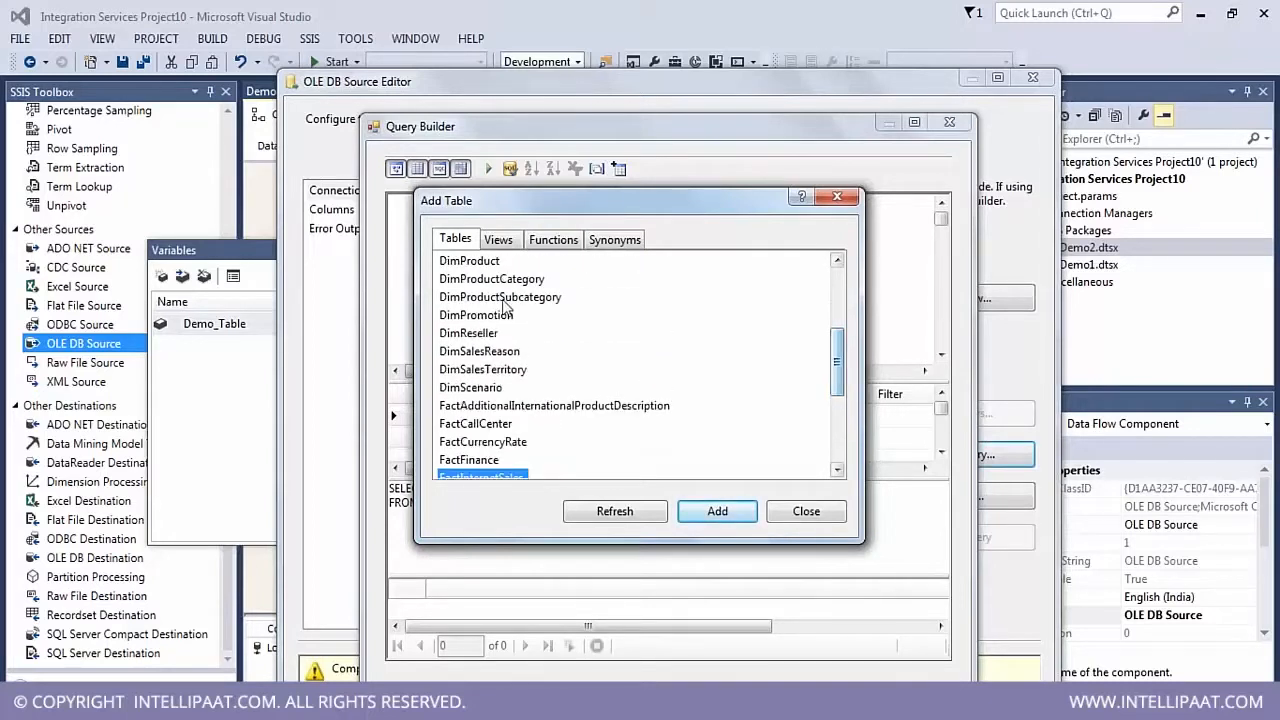
{"action": "left_click", "coordinate": [500, 264]}
{"action": "left_click", "coordinate": [718, 511]}
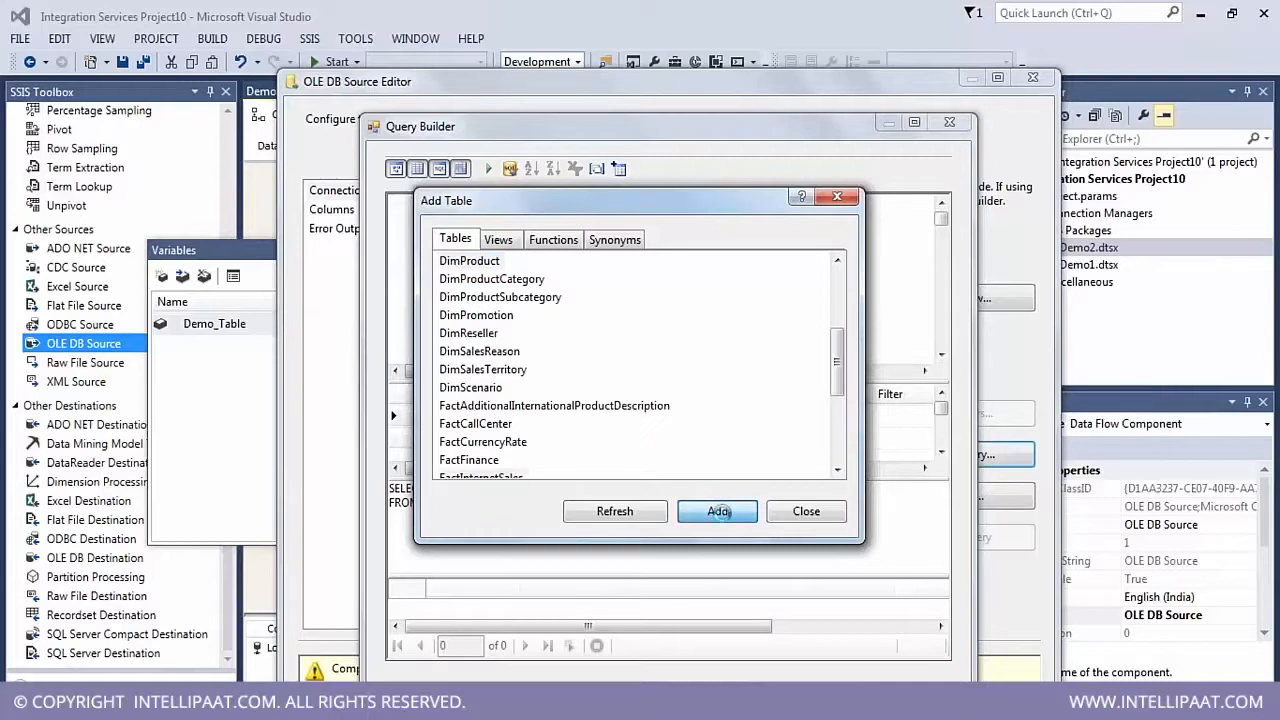
{"action": "left_click", "coordinate": [809, 514]}
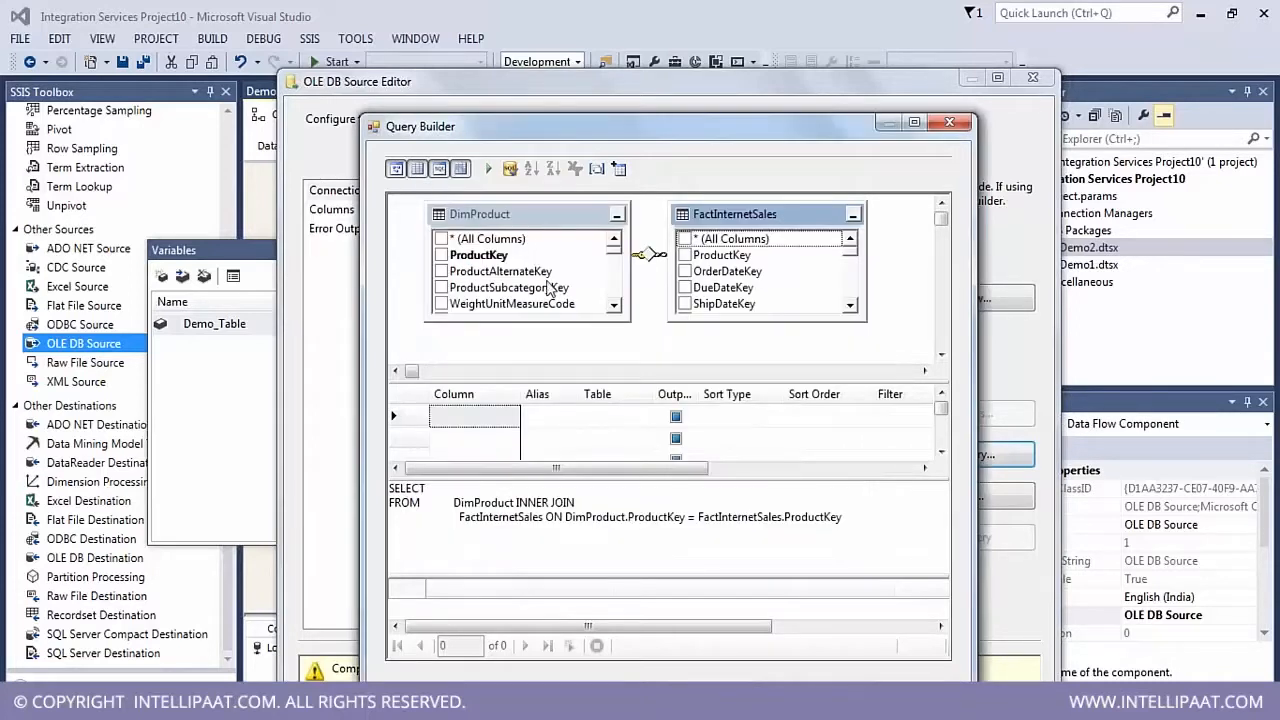
- Include Color and EnglishProductName from DimProduct and SalesAmount from FactInternetSales in the query, and accept it as the SQL command text
{"action": "scroll", "coordinate": [548, 289], "scroll_direction": "down", "scroll_amount": 3}
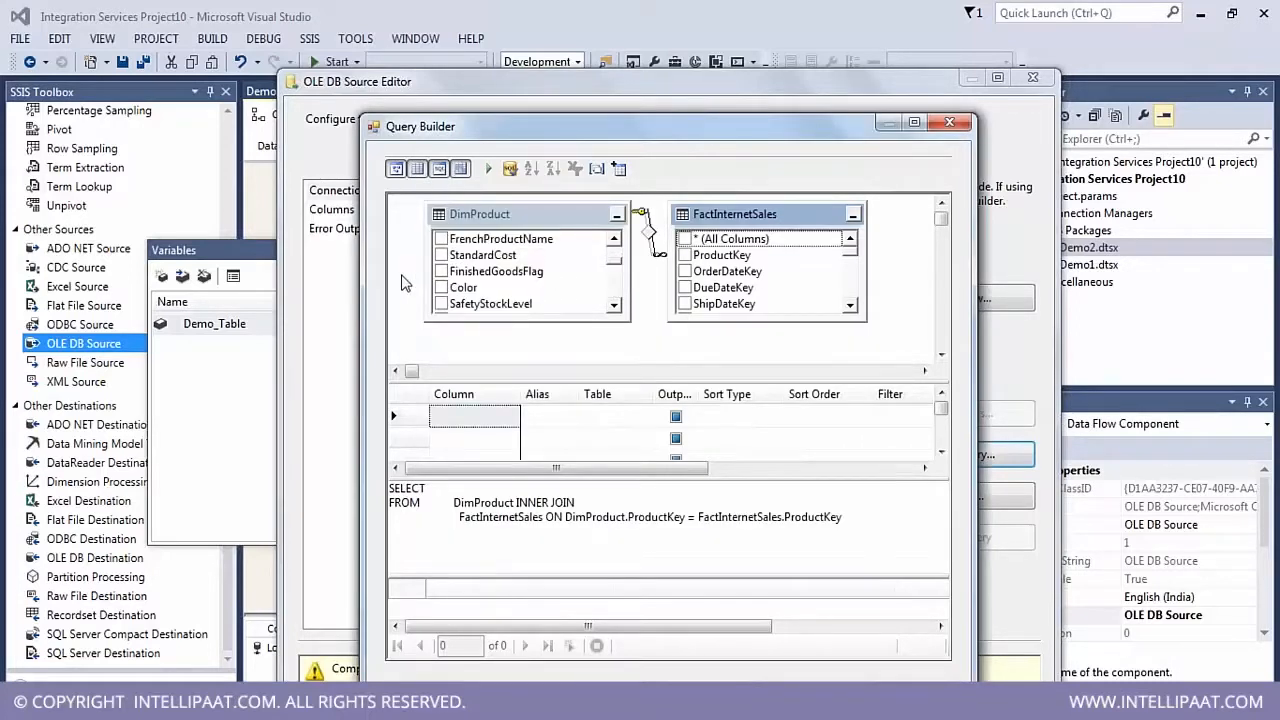
{"action": "left_click", "coordinate": [441, 288]}
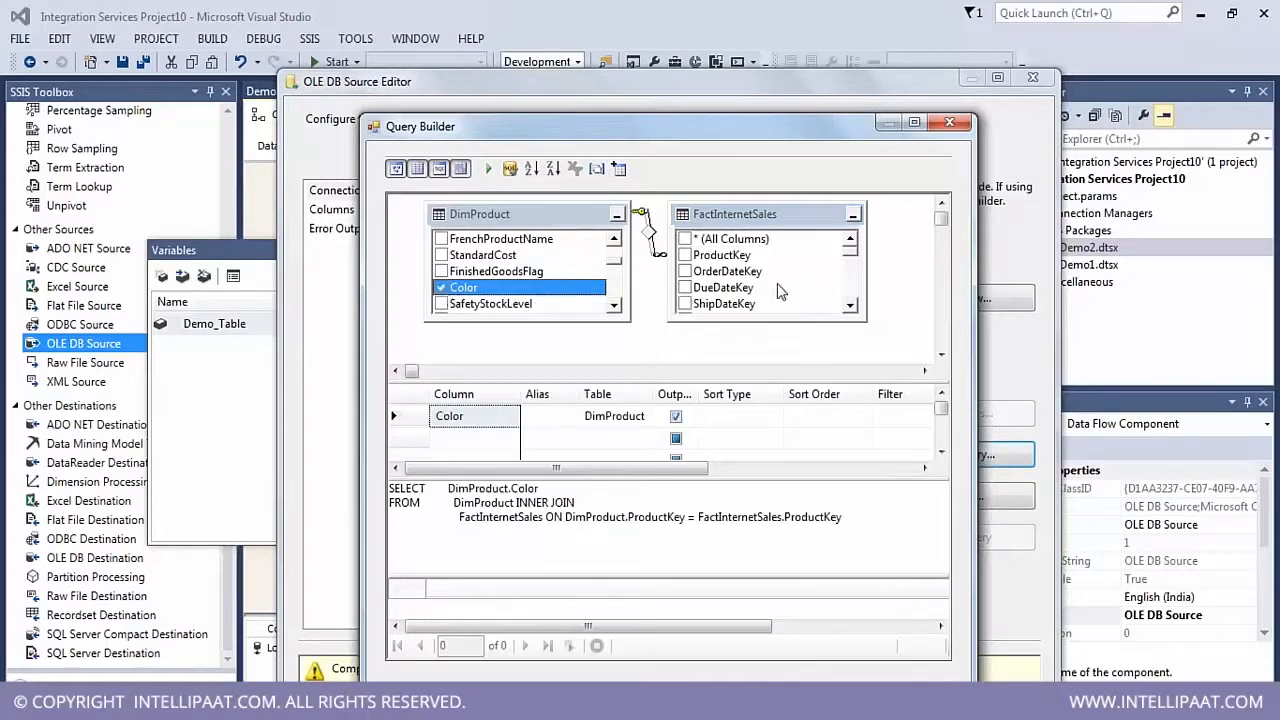
{"action": "scroll", "coordinate": [850, 290], "scroll_direction": "down", "scroll_amount": 4}
{"action": "scroll", "coordinate": [850, 290], "scroll_direction": "down", "scroll_amount": 2}
{"action": "left_click", "coordinate": [684, 287]}
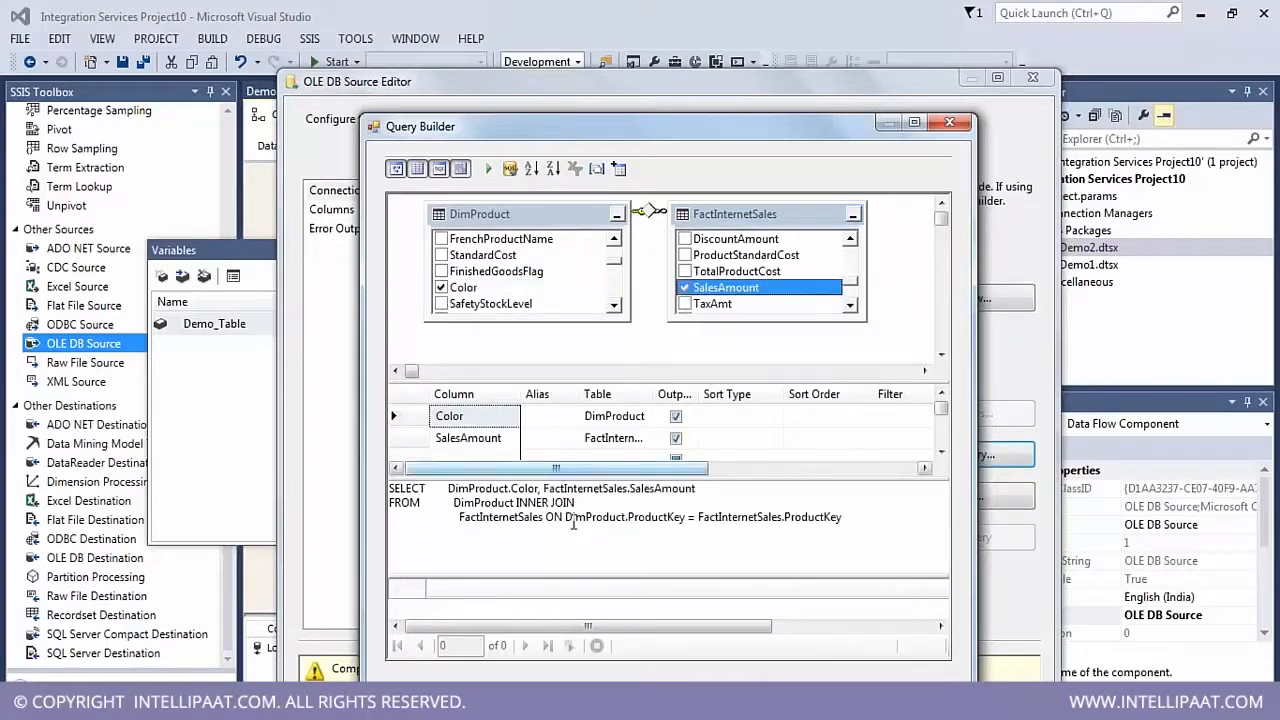
{"action": "scroll", "coordinate": [620, 290], "scroll_direction": "down", "scroll_amount": 2}
{"action": "scroll", "coordinate": [524, 250], "scroll_direction": "up", "scroll_amount": 3}
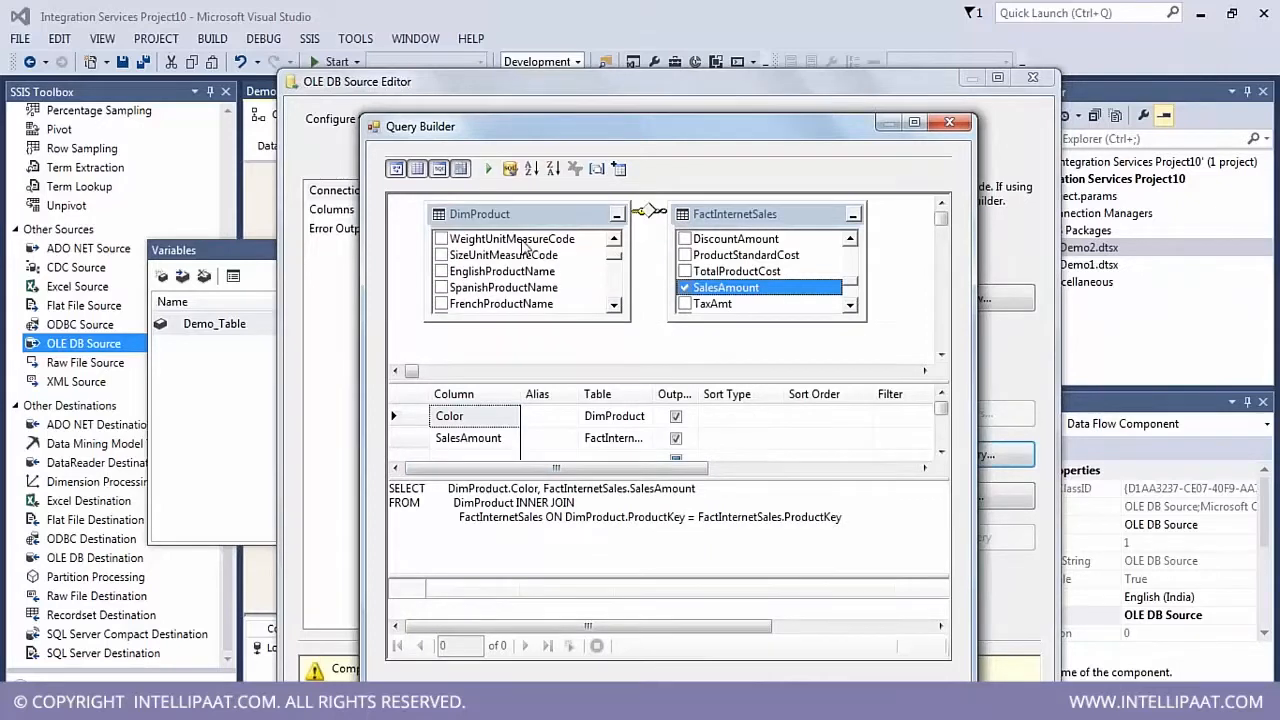
{"action": "left_click", "coordinate": [441, 271]}
{"action": "left_click", "coordinate": [700, 677]}
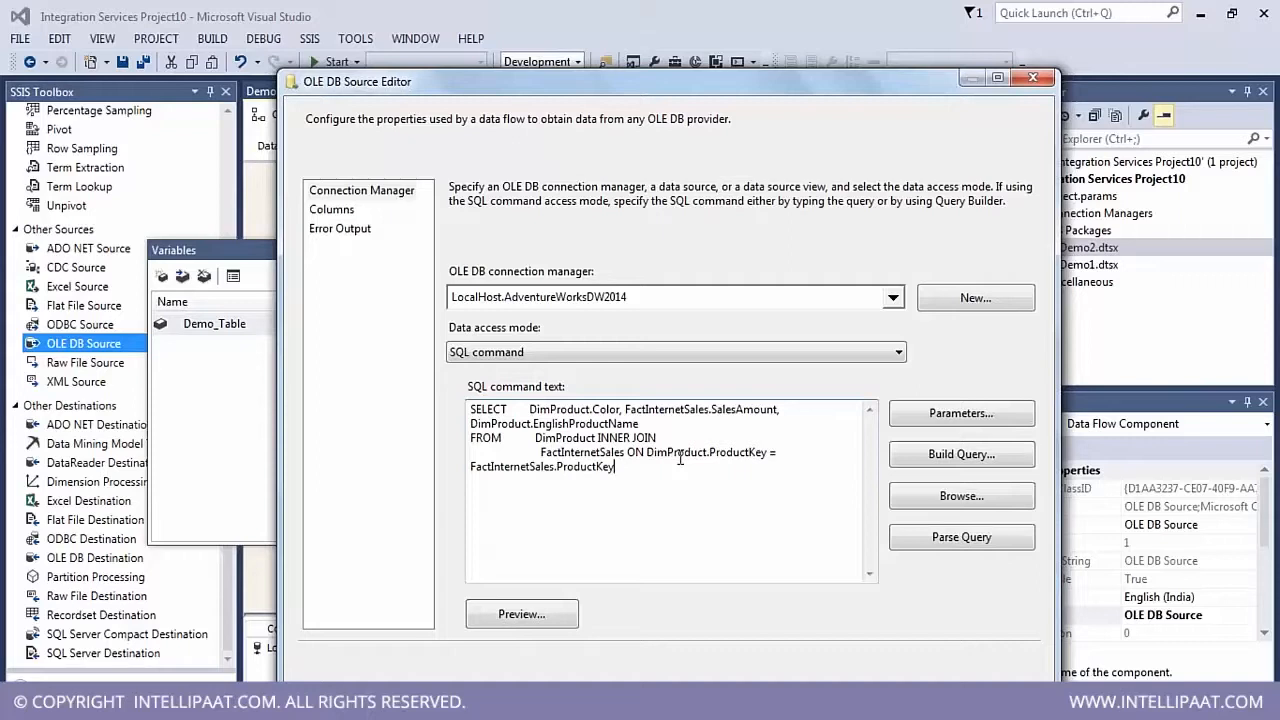
- Preview the SQL command's rows, widening the EnglishProductName column to read the names, and close the preview
{"action": "left_click", "coordinate": [548, 614]}
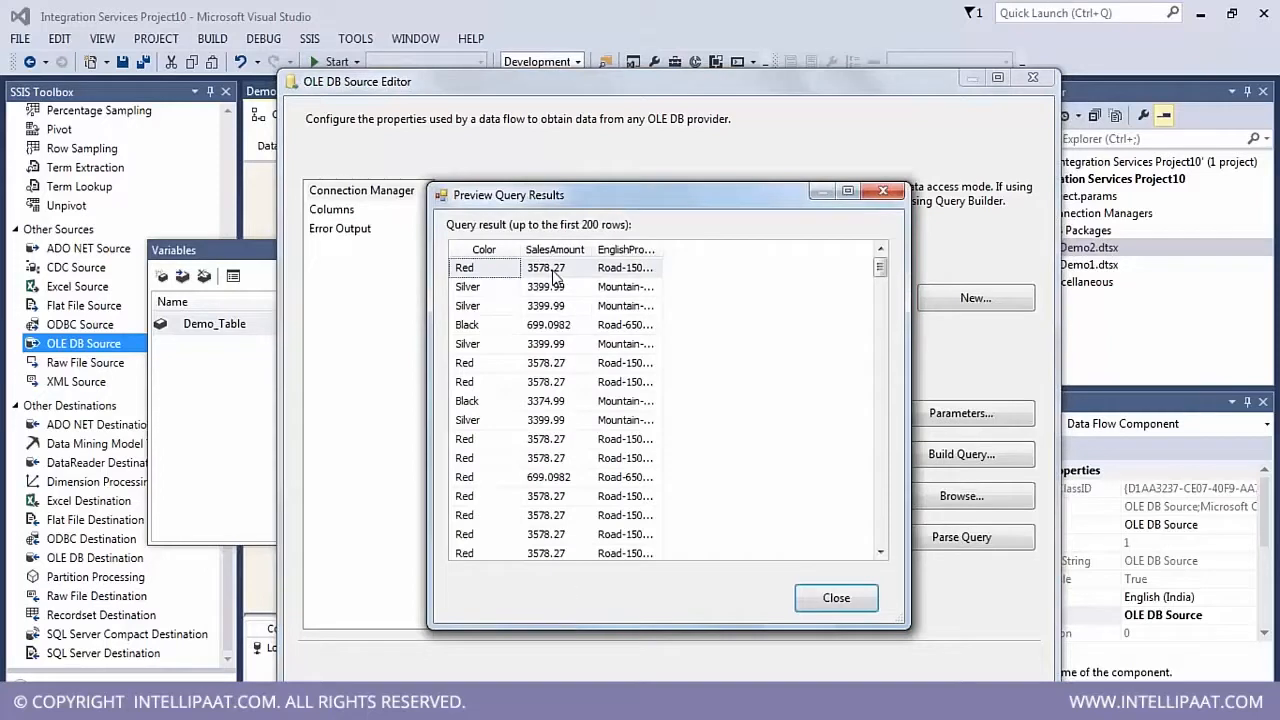
{"action": "left_click_drag", "start_coordinate": [659, 249], "coordinate": [735, 247]}
{"action": "left_click", "coordinate": [550, 290]}
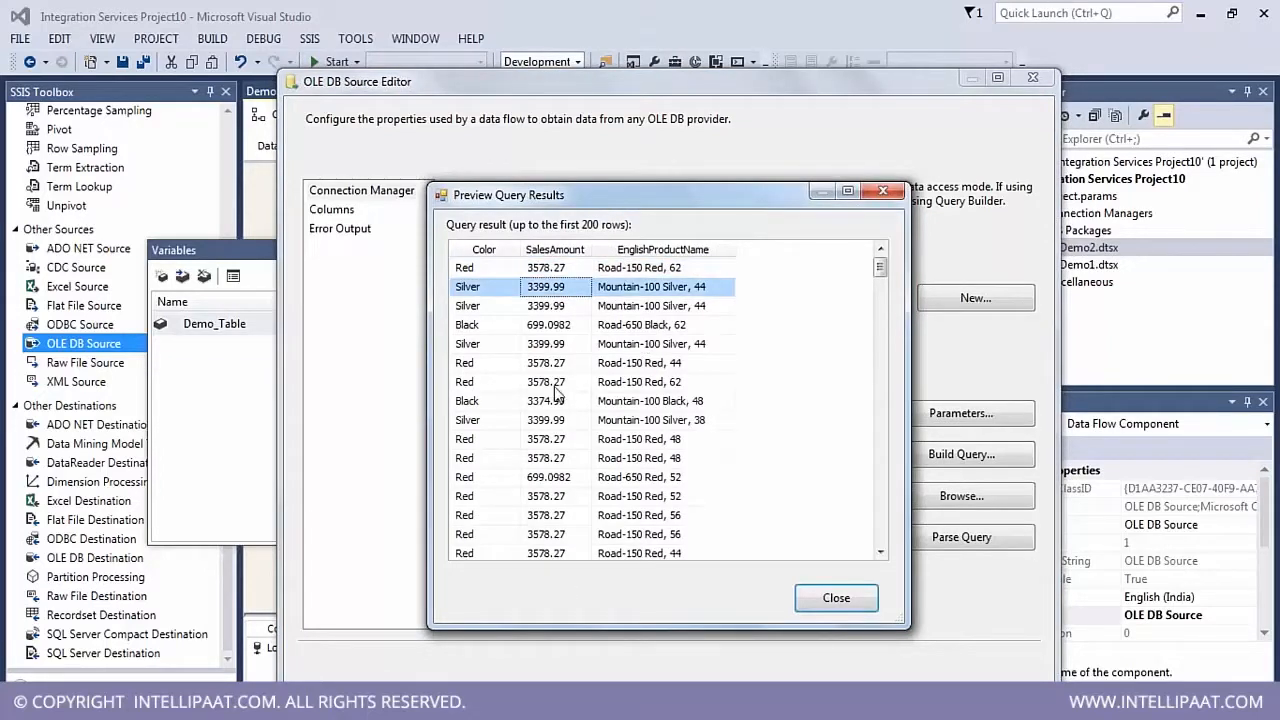
{"action": "left_click", "coordinate": [680, 366]}
{"action": "left_click", "coordinate": [836, 598]}
{"action": "left_click", "coordinate": [704, 493]}
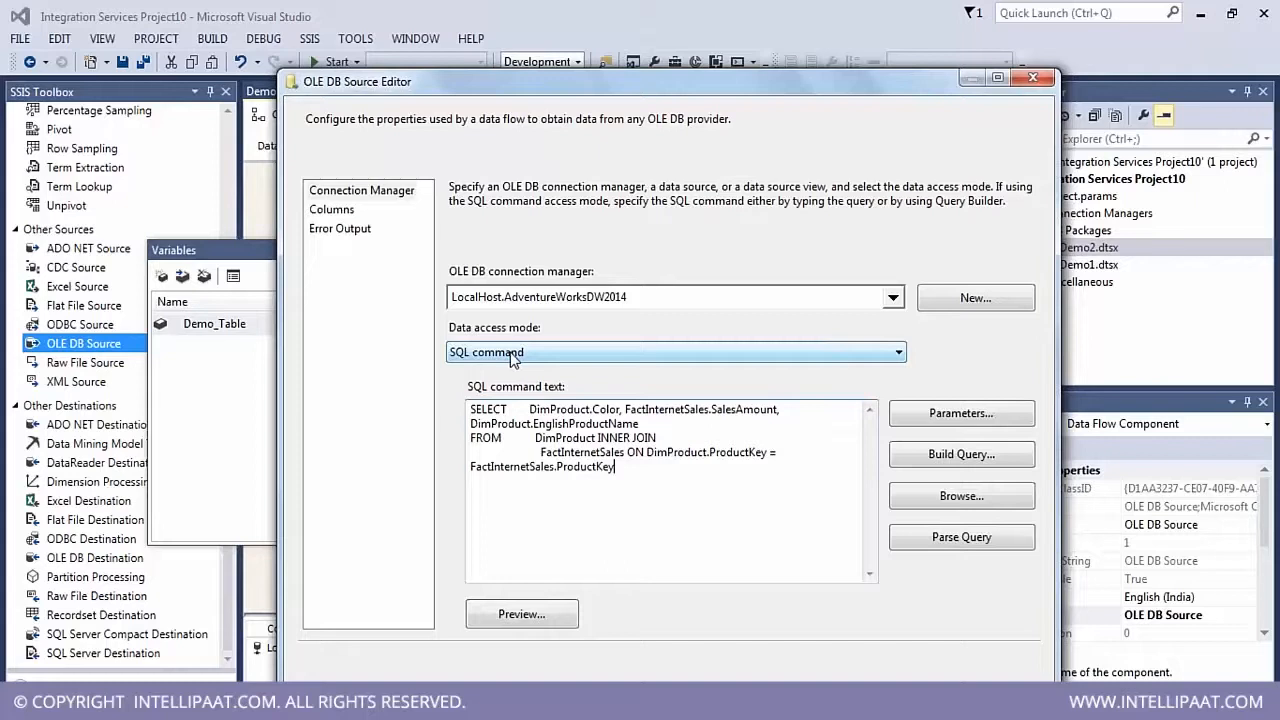
- Check the source's external and output columns, and return to the SQL command text
{"action": "left_click", "coordinate": [333, 211]}
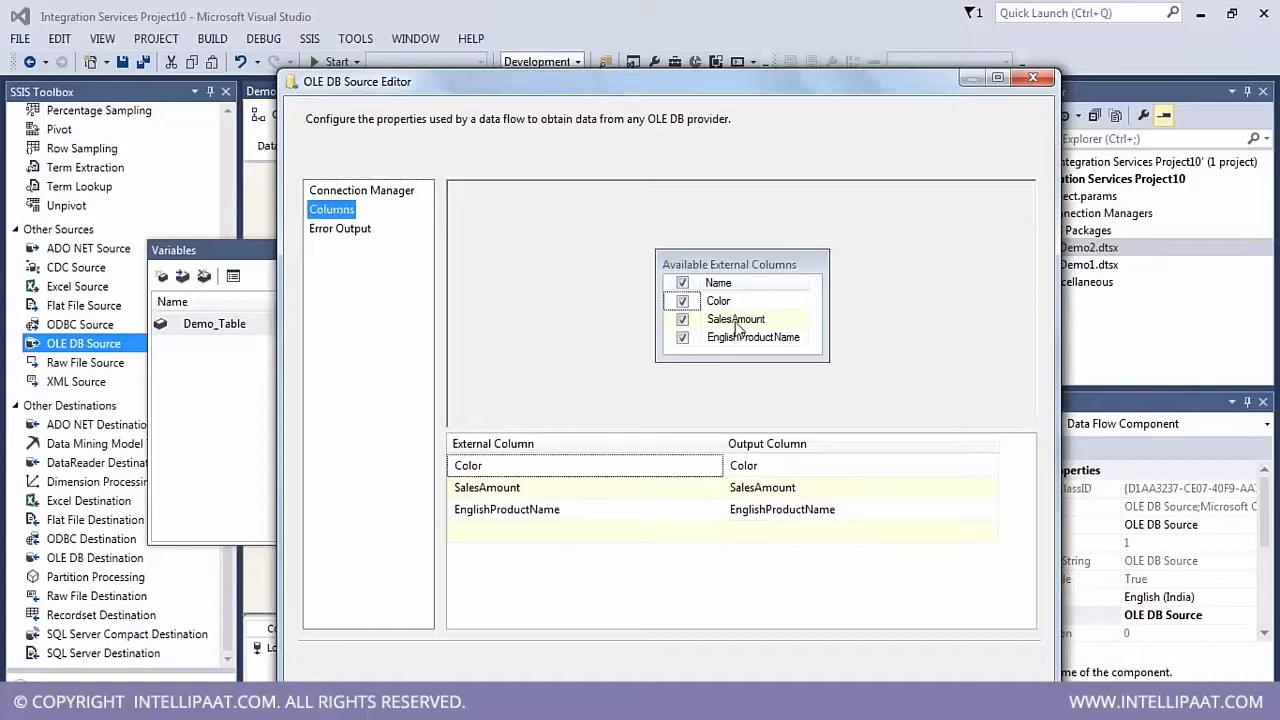
{"action": "left_click", "coordinate": [332, 191]}
{"action": "left_click", "coordinate": [683, 470]}
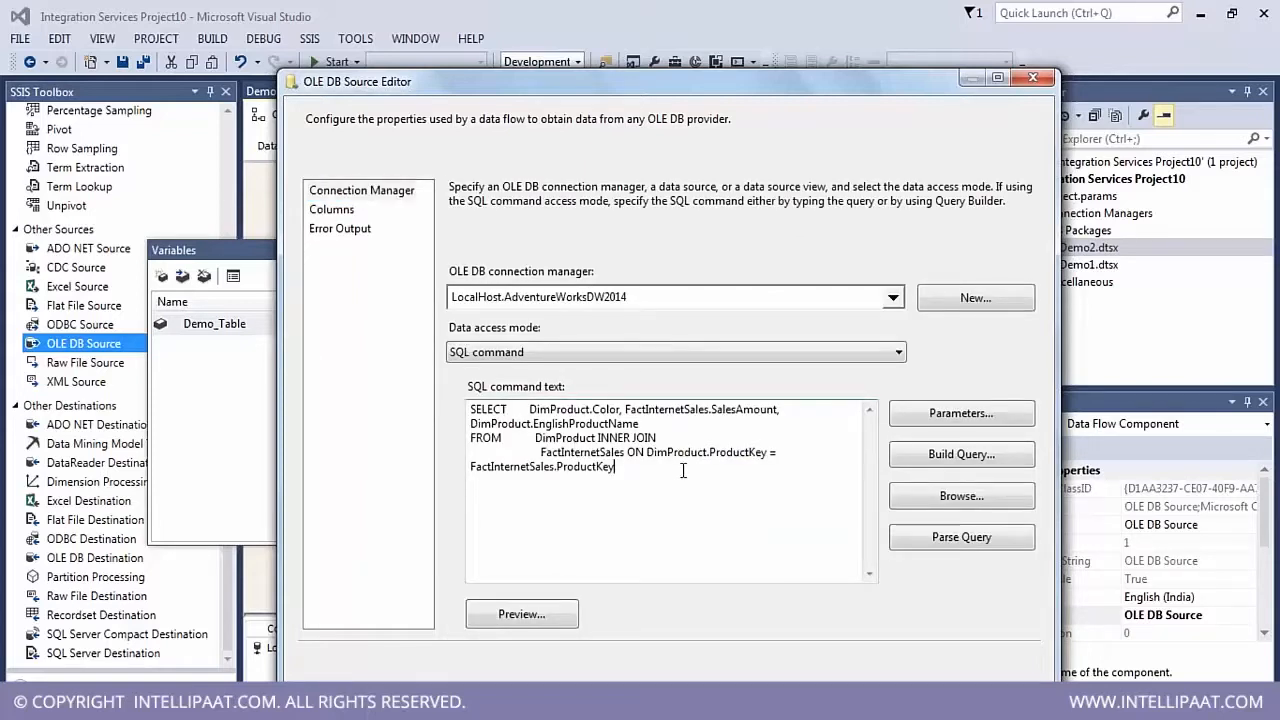
- Switch to Paint and sketch a database cylinder with an arrow labelled SQL pointing towards it
{"action": "left_click", "coordinate": [500, 702]}
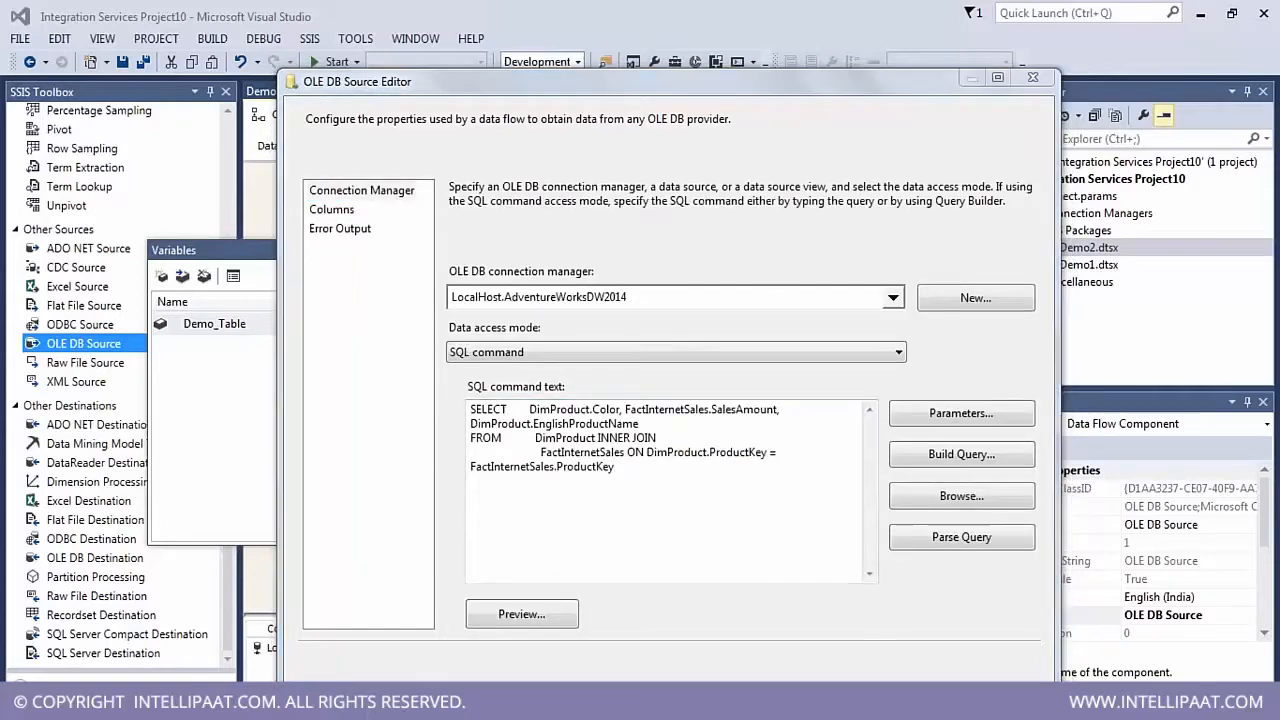
{"action": "left_click", "coordinate": [70, 414]}
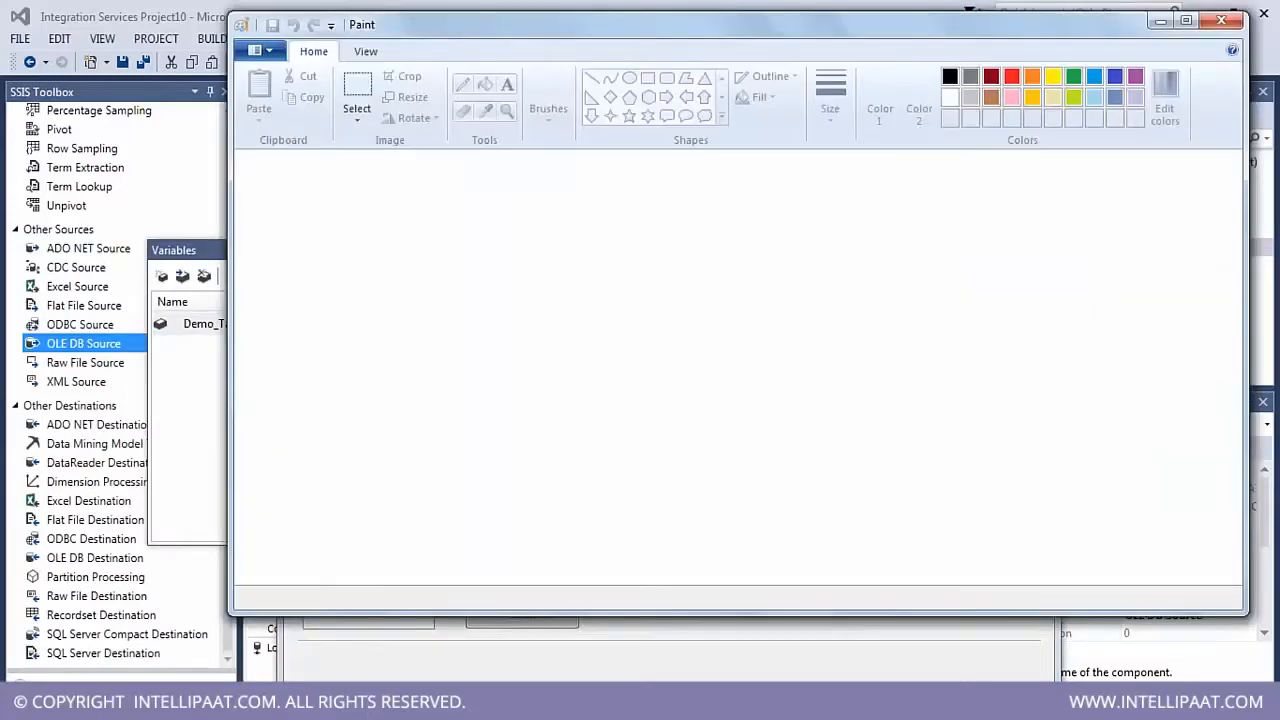
{"action": "mouse_move", "coordinate": [374, 258]}
{"action": "left_mouse_down"}
{"action": "mouse_move", "coordinate": [316, 285]}
{"action": "mouse_move", "coordinate": [430, 268]}
{"action": "mouse_move", "coordinate": [370, 259]}
{"action": "mouse_move", "coordinate": [340, 428]}
{"action": "mouse_move", "coordinate": [423, 409]}
{"action": "mouse_move", "coordinate": [441, 268]}
{"action": "mouse_move", "coordinate": [425, 271]}
{"action": "left_mouse_up"}
{"action": "mouse_move", "coordinate": [641, 243]}
{"action": "left_mouse_down"}
{"action": "mouse_move", "coordinate": [495, 284]}
{"action": "mouse_move", "coordinate": [520, 297]}
{"action": "left_mouse_up"}
{"action": "mouse_move", "coordinate": [524, 213]}
{"action": "left_mouse_down"}
{"action": "mouse_move", "coordinate": [533, 236]}
{"action": "mouse_move", "coordinate": [552, 212]}
{"action": "mouse_move", "coordinate": [563, 238]}
{"action": "left_mouse_up"}
{"action": "mouse_move", "coordinate": [559, 194]}
{"action": "left_mouse_down"}
{"action": "mouse_move", "coordinate": [563, 213]}
{"action": "mouse_move", "coordinate": [592, 209]}
{"action": "left_mouse_up"}
- Draw an arrow labelled RS leading away from the database cylinder to three vertical lines
{"action": "left_click_drag", "start_coordinate": [484, 381], "coordinate": [716, 372]}
{"action": "mouse_move", "coordinate": [690, 353]}
{"action": "left_mouse_down"}
{"action": "mouse_move", "coordinate": [716, 372]}
{"action": "mouse_move", "coordinate": [686, 385]}
{"action": "left_mouse_up"}
{"action": "mouse_move", "coordinate": [575, 368]}
{"action": "left_mouse_down"}
{"action": "mouse_move", "coordinate": [574, 332]}
{"action": "mouse_move", "coordinate": [567, 356]}
{"action": "mouse_move", "coordinate": [590, 366]}
{"action": "mouse_move", "coordinate": [612, 336]}
{"action": "mouse_move", "coordinate": [592, 348]}
{"action": "left_mouse_up"}
{"action": "left_click_drag", "start_coordinate": [740, 322], "coordinate": [741, 398]}
{"action": "left_click_drag", "start_coordinate": [787, 304], "coordinate": [787, 410]}
{"action": "left_click_drag", "start_coordinate": [832, 297], "coordinate": [840, 405]}
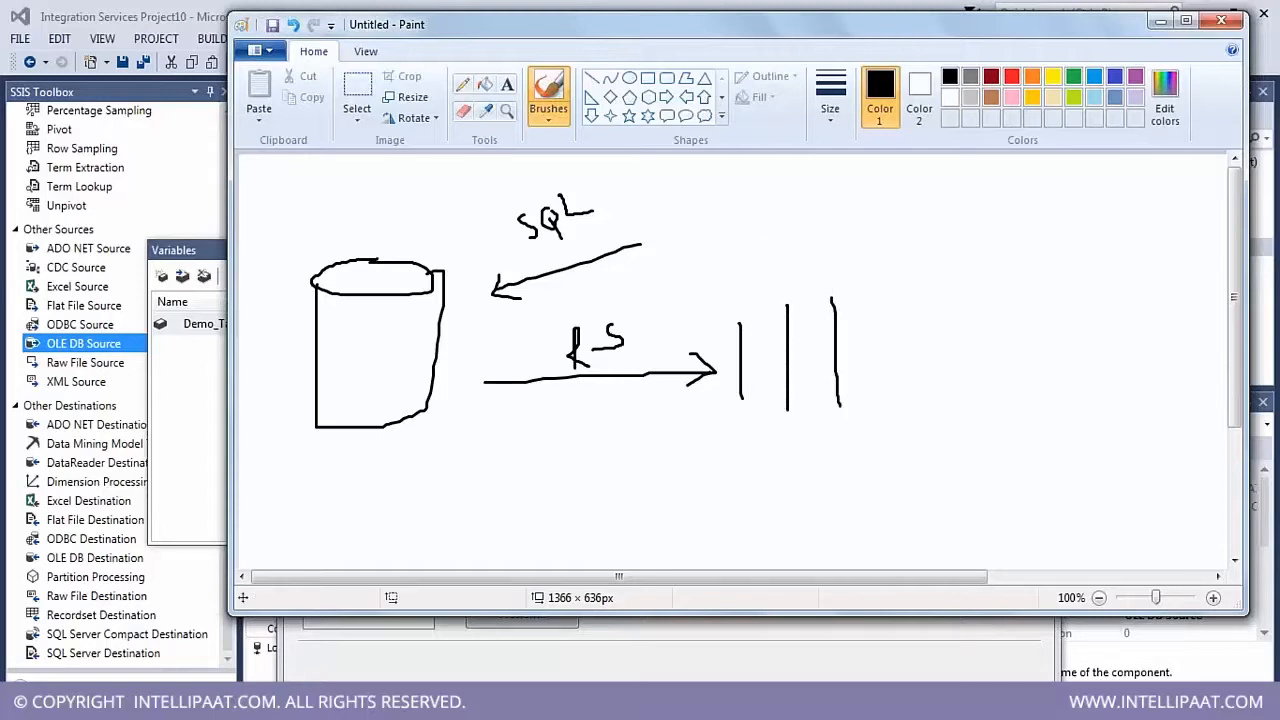
- Return to the OLE DB Source Editor in Visual Studio and compare the query's selected fields with the source's column list
{"action": "left_click_drag", "start_coordinate": [697, 40], "coordinate": [761, 492]}
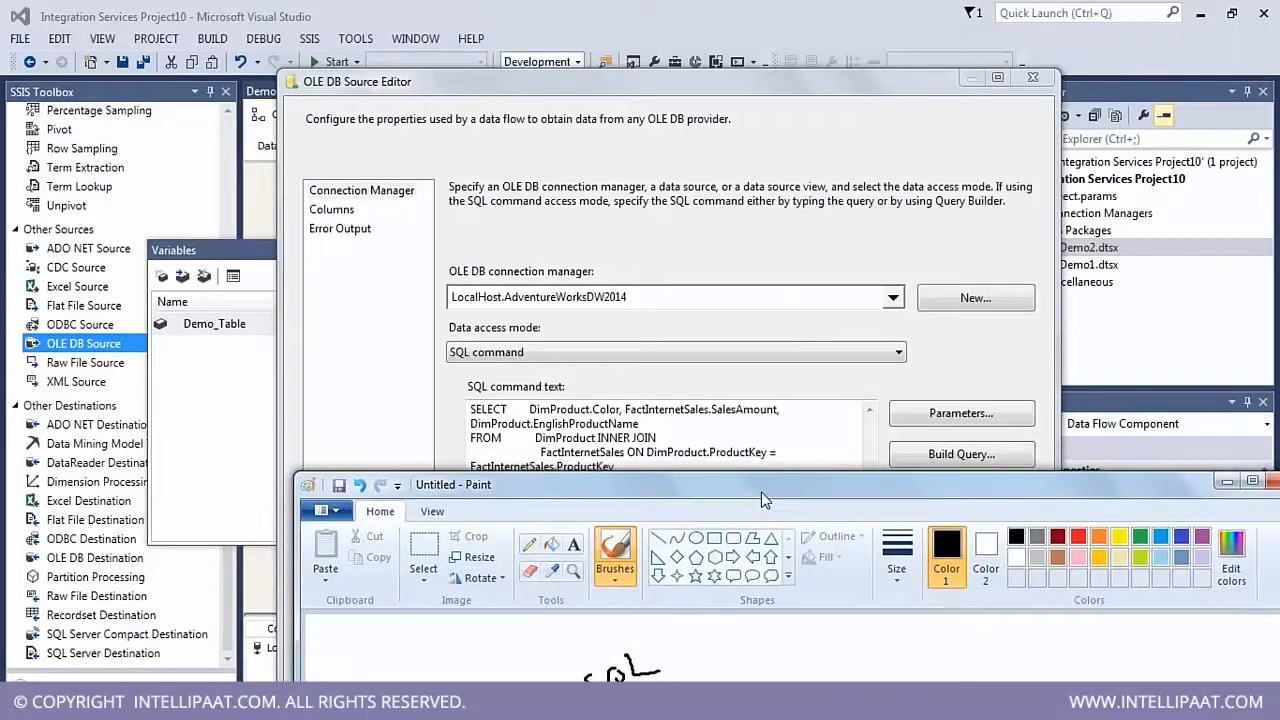
{"action": "left_click", "coordinate": [613, 76]}
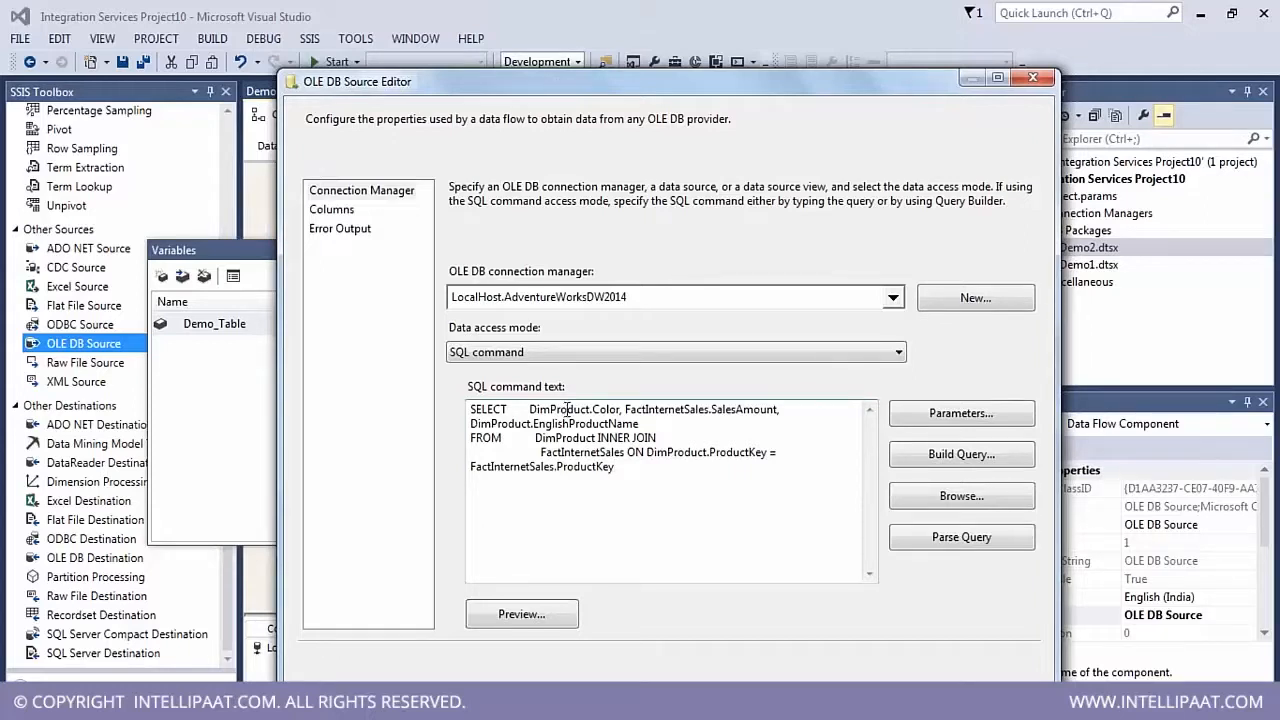
{"action": "left_click_drag", "start_coordinate": [524, 407], "coordinate": [640, 425]}
{"action": "left_click", "coordinate": [352, 212]}
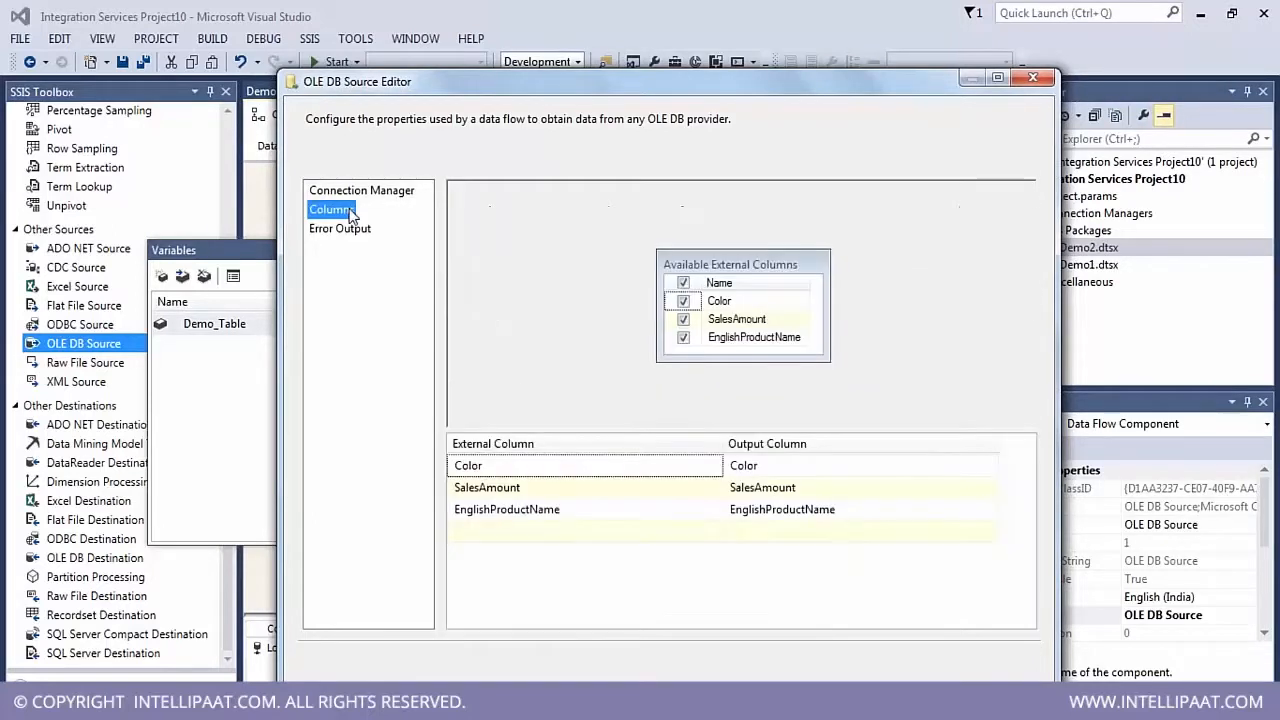
- Exclude EnglishProductName from the OLE DB Source's output columns, accept the source settings, and close the Variables window
{"action": "left_click", "coordinate": [684, 339]}
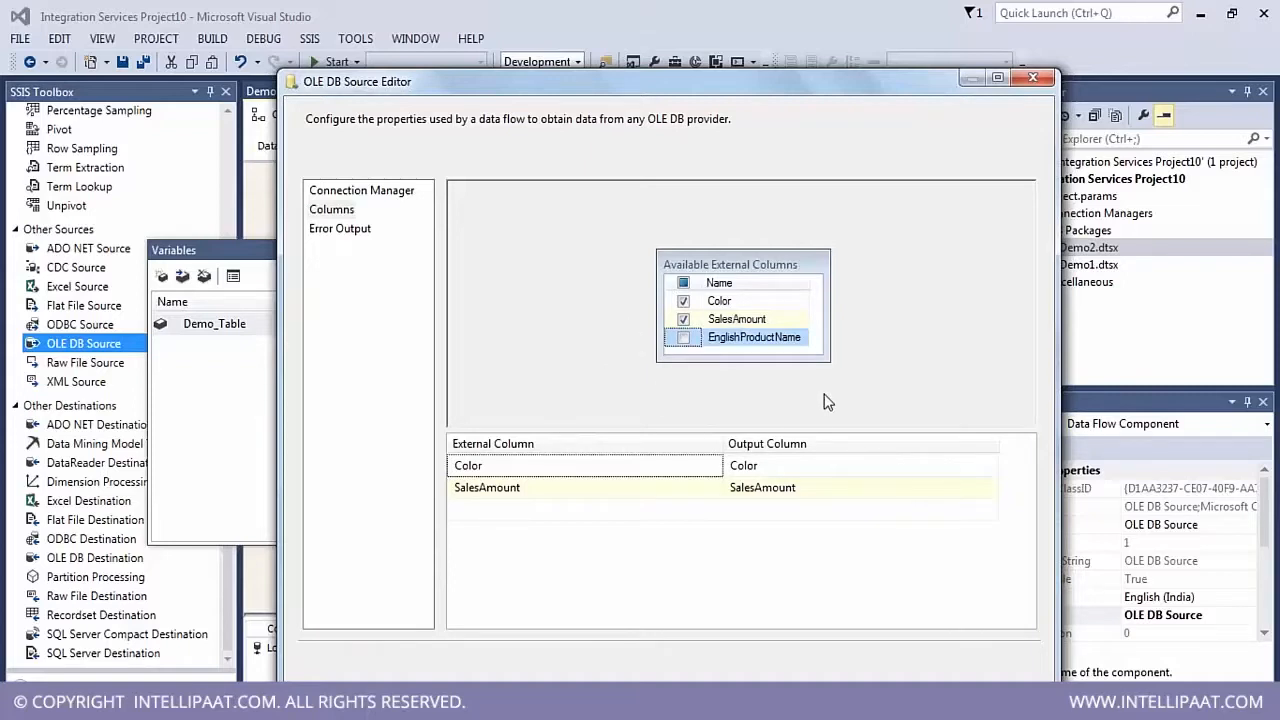
{"action": "left_click_drag", "start_coordinate": [695, 88], "coordinate": [737, 77]}
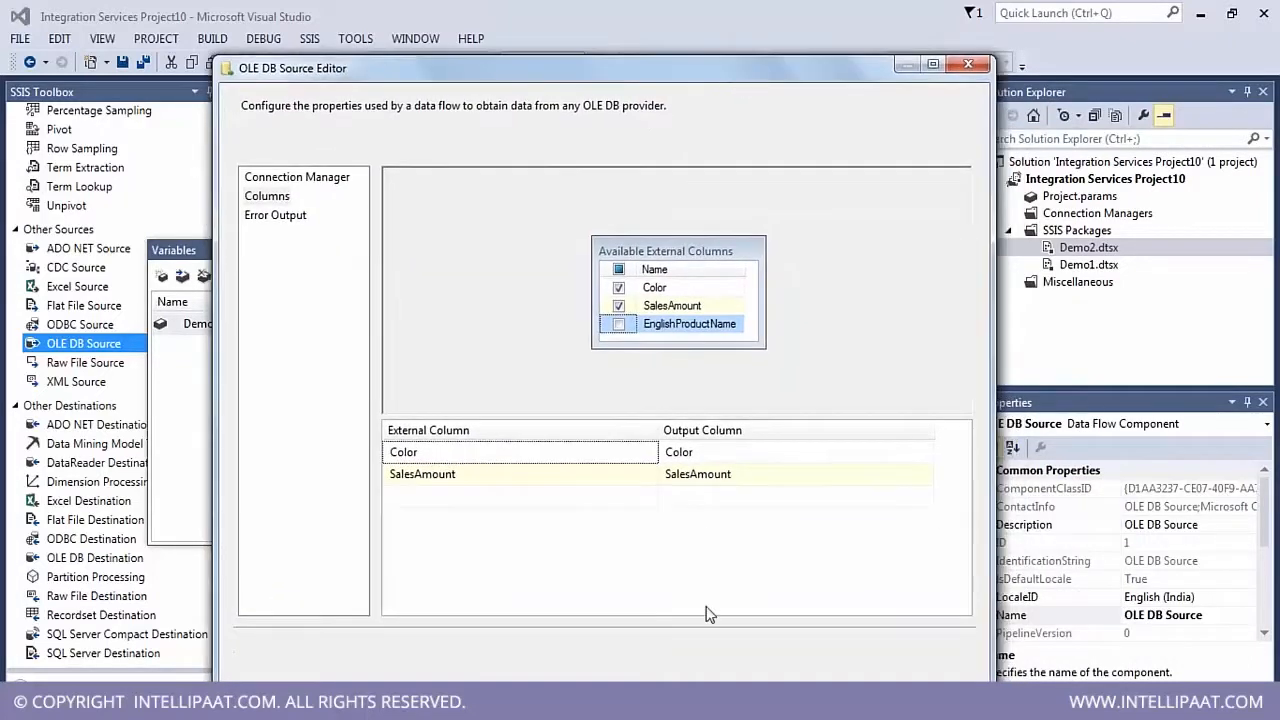
{"action": "left_click", "coordinate": [714, 672]}
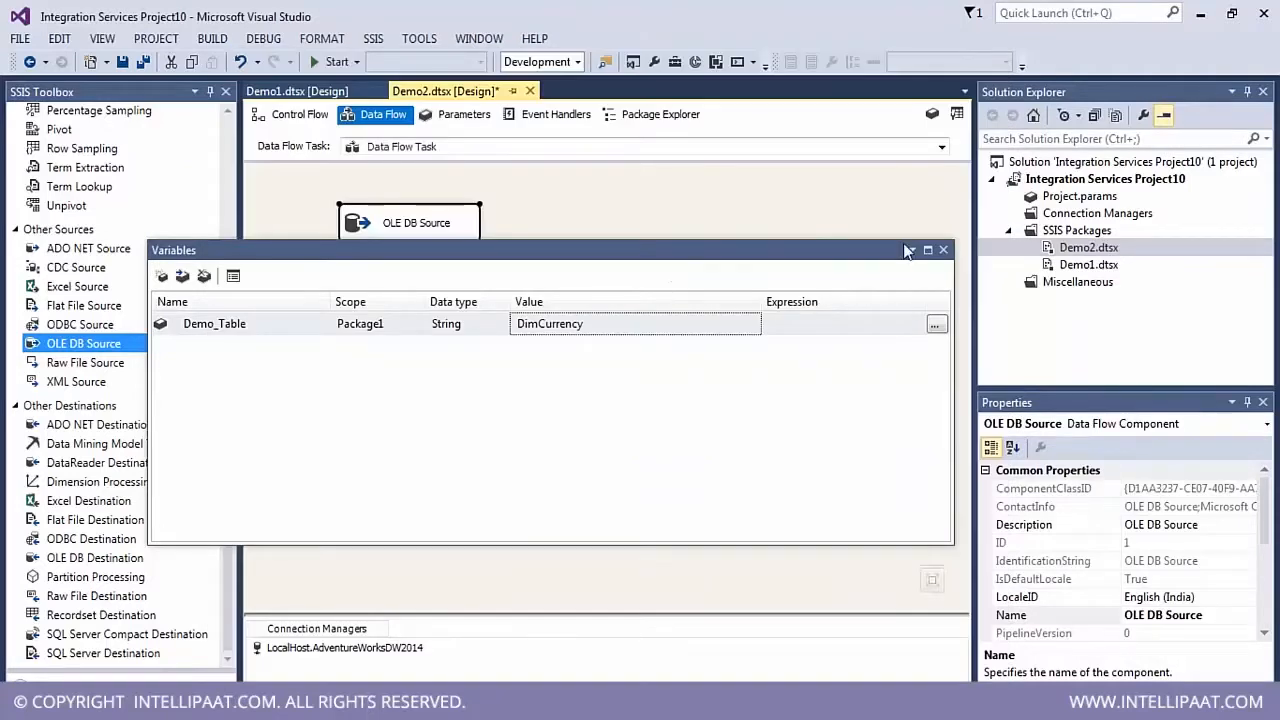
{"action": "left_click", "coordinate": [943, 250]}
{"action": "left_click", "coordinate": [507, 221]}
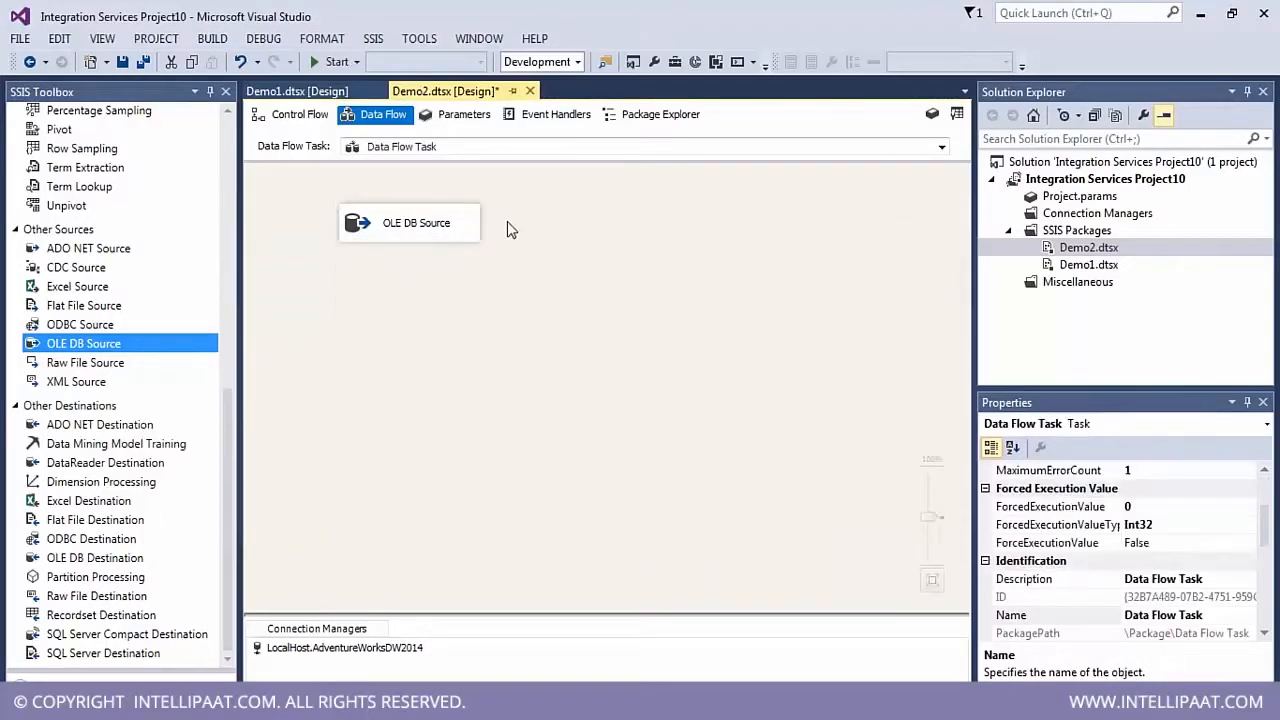
- Add a Data Conversion transformation below the OLE DB Source and connect the source's regular output to it
{"action": "left_click", "coordinate": [462, 224]}
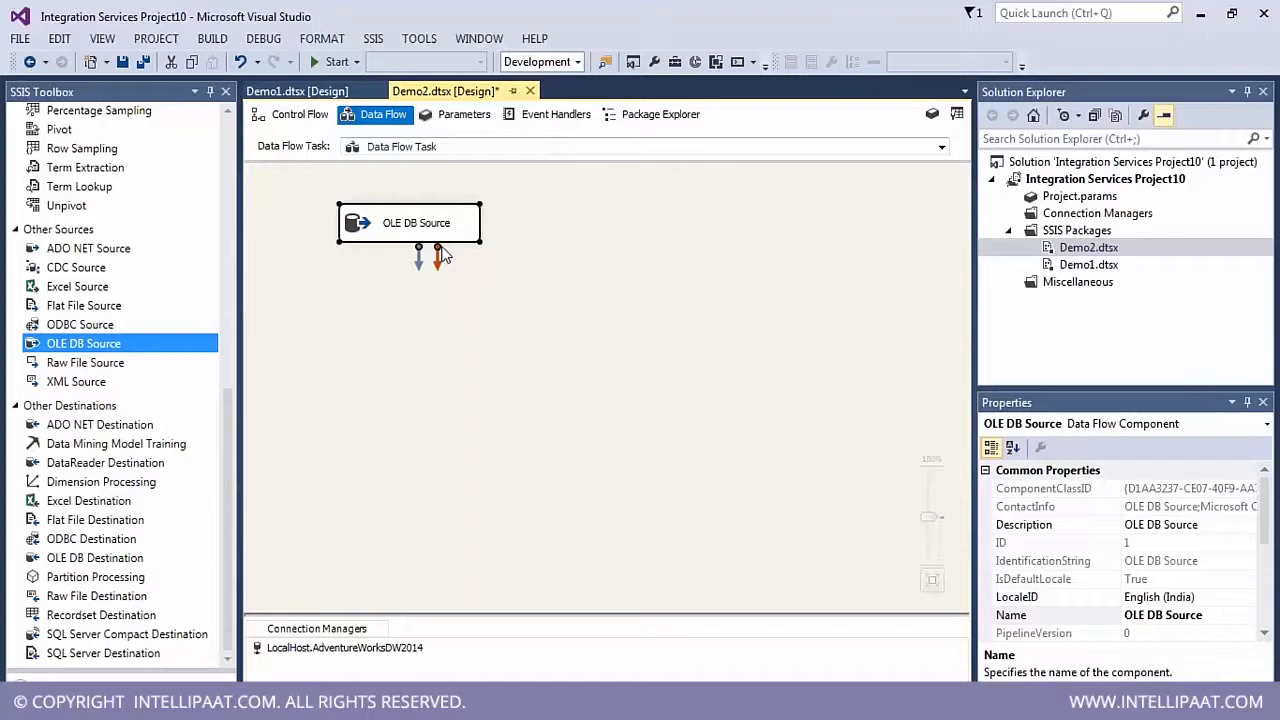
{"action": "scroll", "coordinate": [70, 265], "scroll_direction": "up", "scroll_amount": 8}
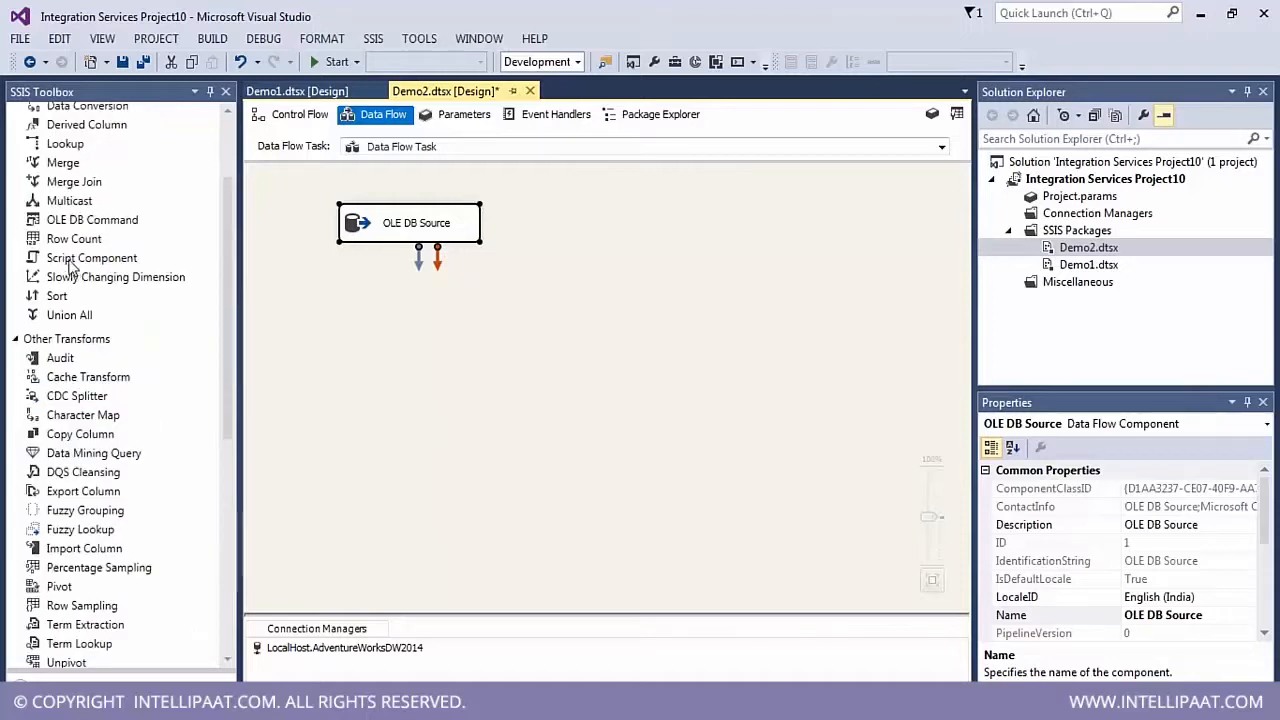
{"action": "scroll", "coordinate": [70, 265], "scroll_direction": "up", "scroll_amount": 3}
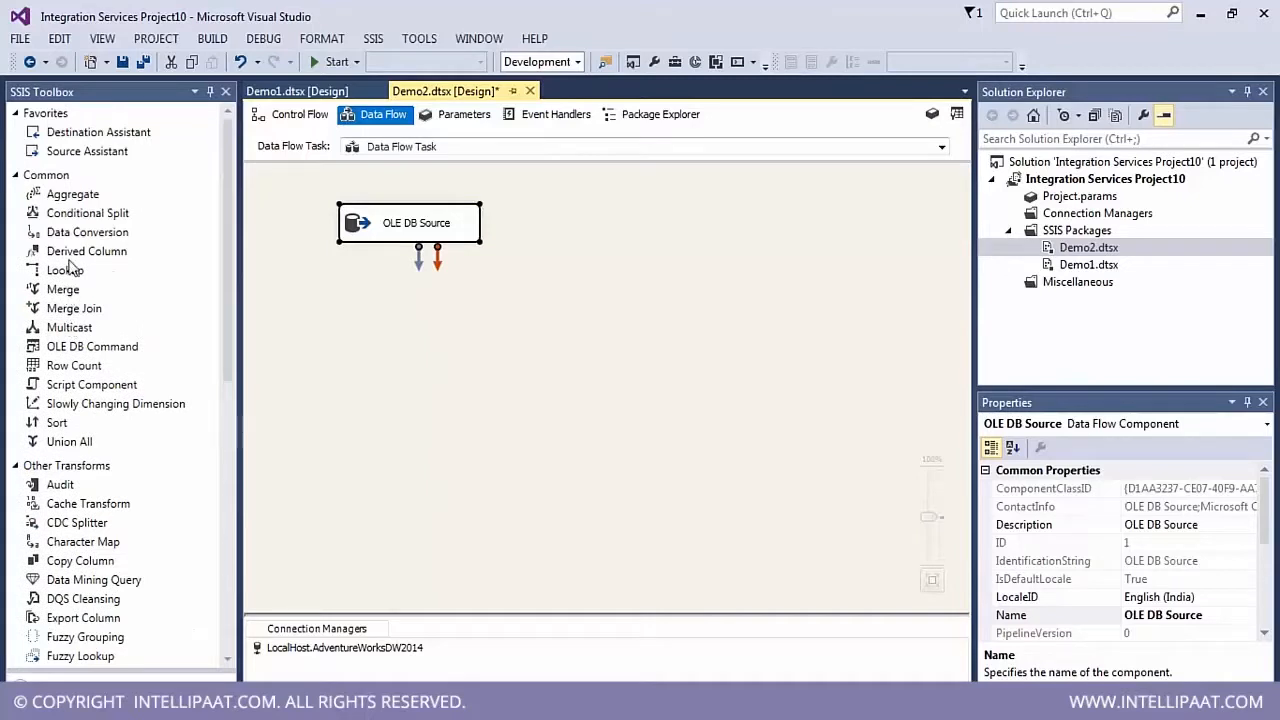
{"action": "left_click_drag", "start_coordinate": [95, 235], "coordinate": [425, 330]}
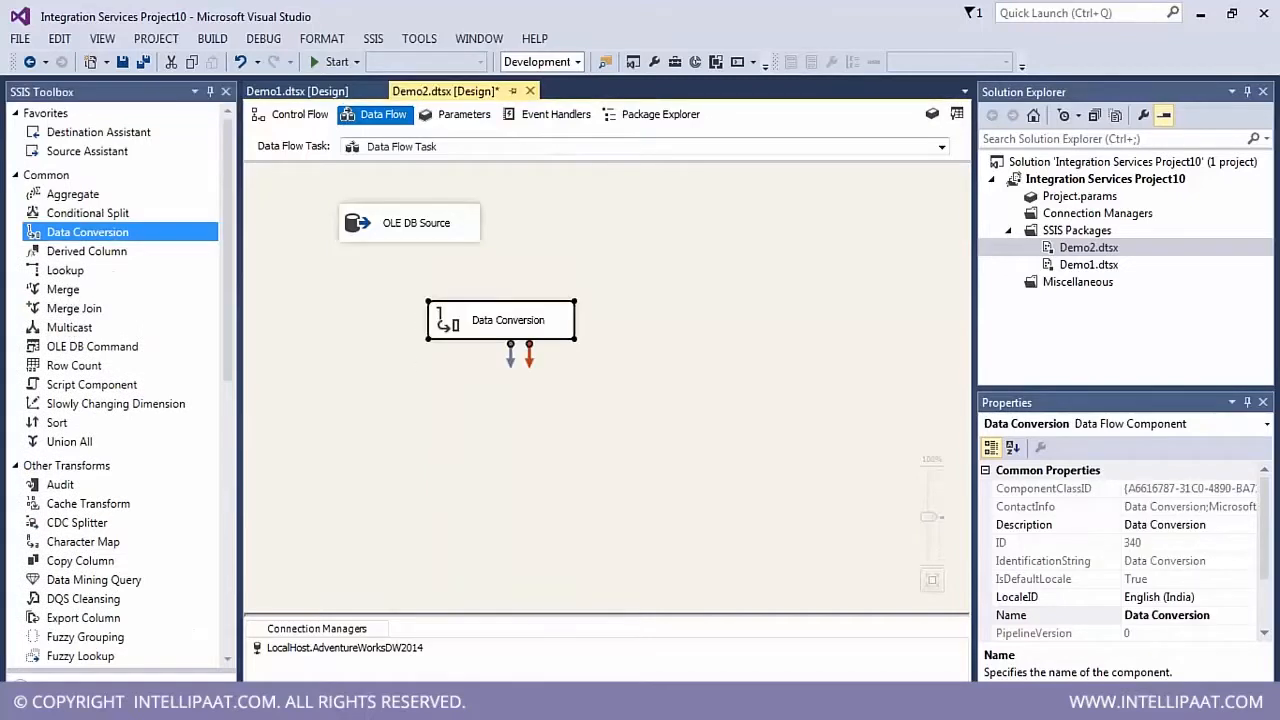
{"action": "left_click", "coordinate": [425, 232]}
{"action": "left_click_drag", "start_coordinate": [419, 262], "coordinate": [488, 316]}
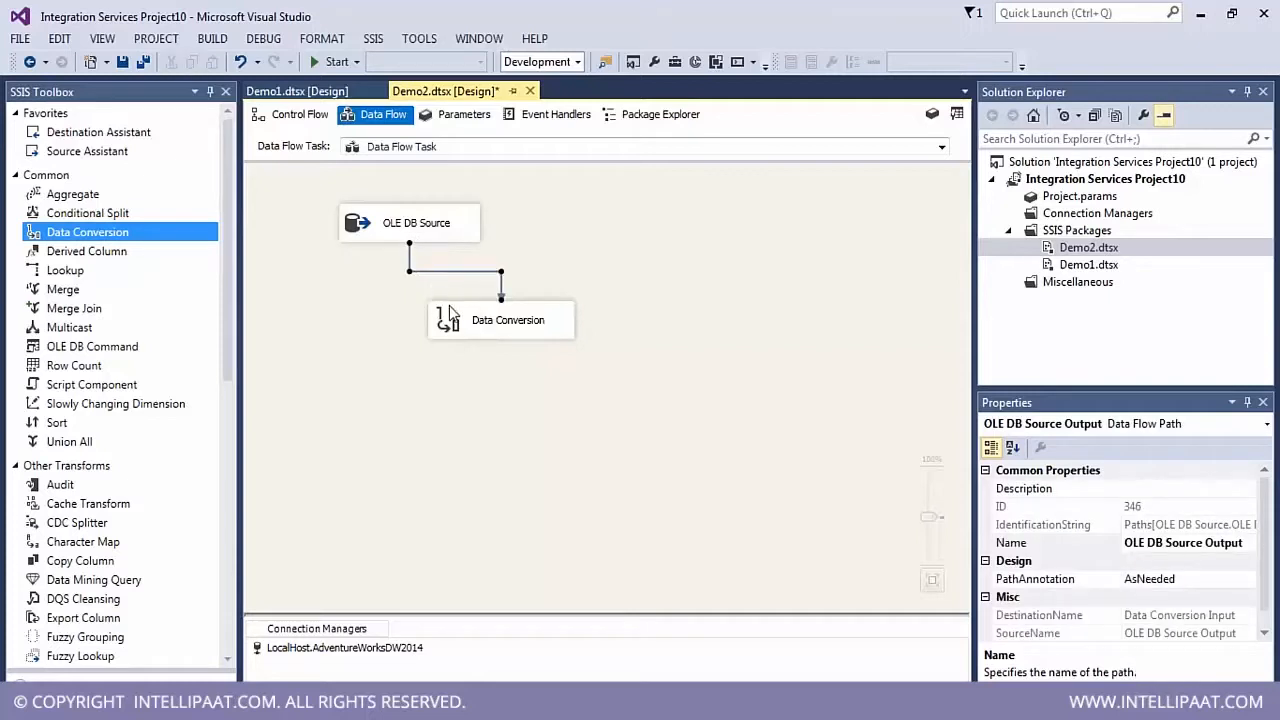
- Compare the data flow path leading to Data Conversion with the Data Flow Task's precedence connector in the control flow
{"action": "left_click", "coordinate": [447, 284]}
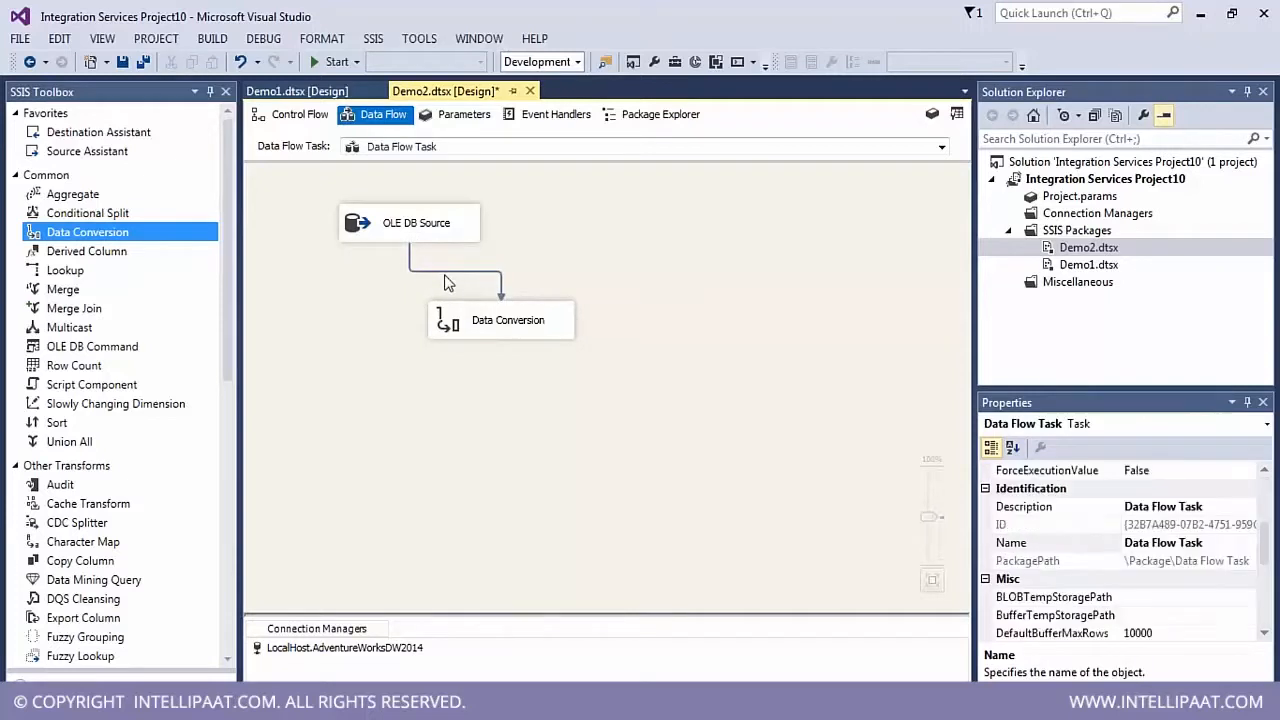
{"action": "left_click", "coordinate": [442, 271]}
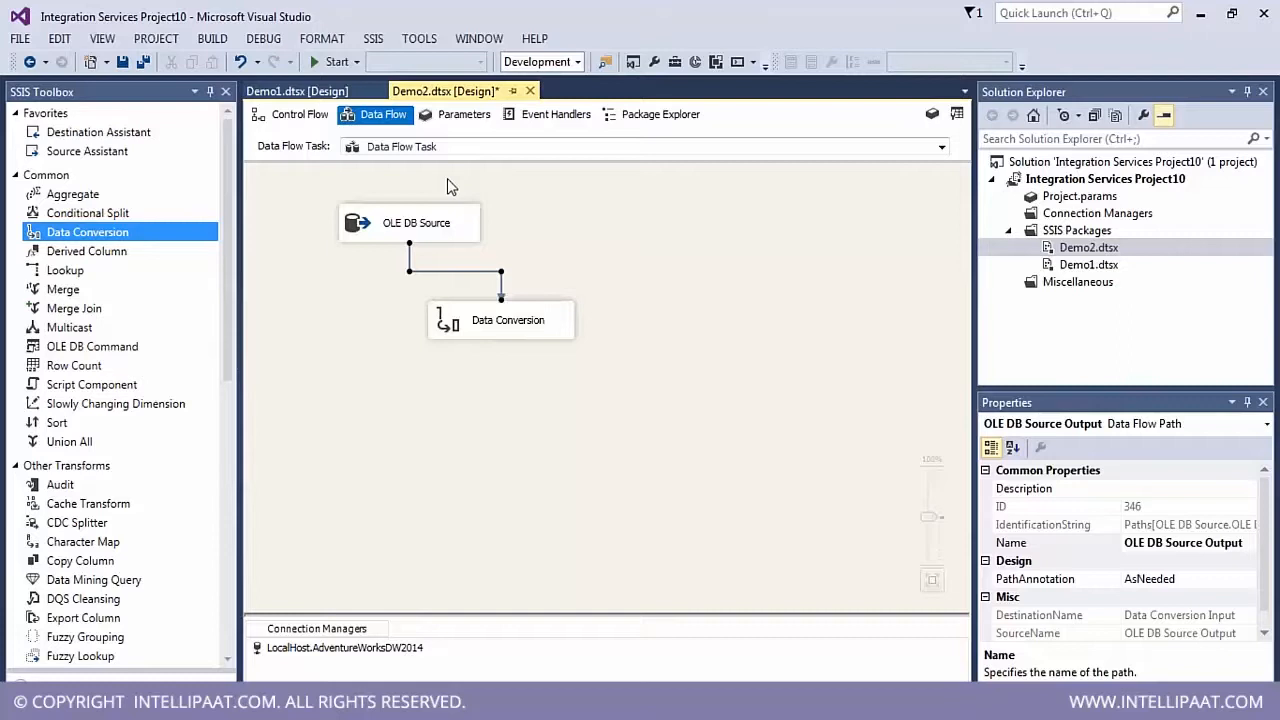
{"action": "left_click", "coordinate": [303, 118]}
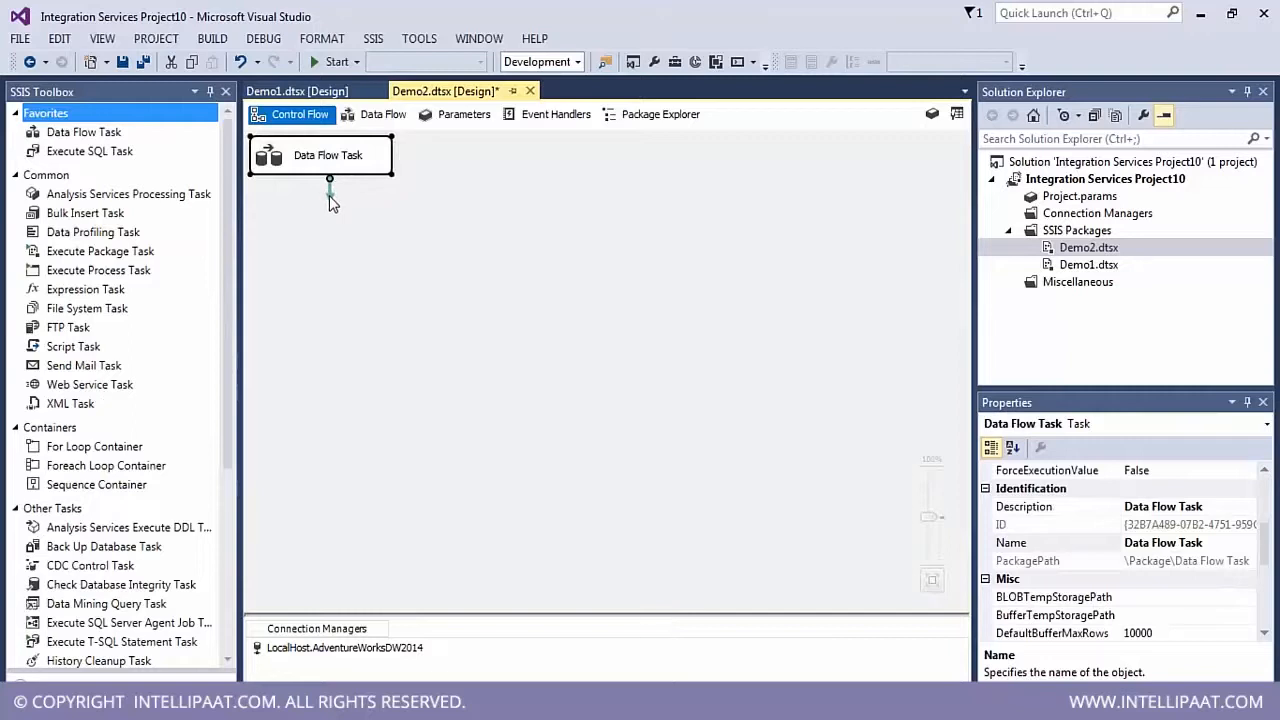
{"action": "left_click", "coordinate": [348, 218]}
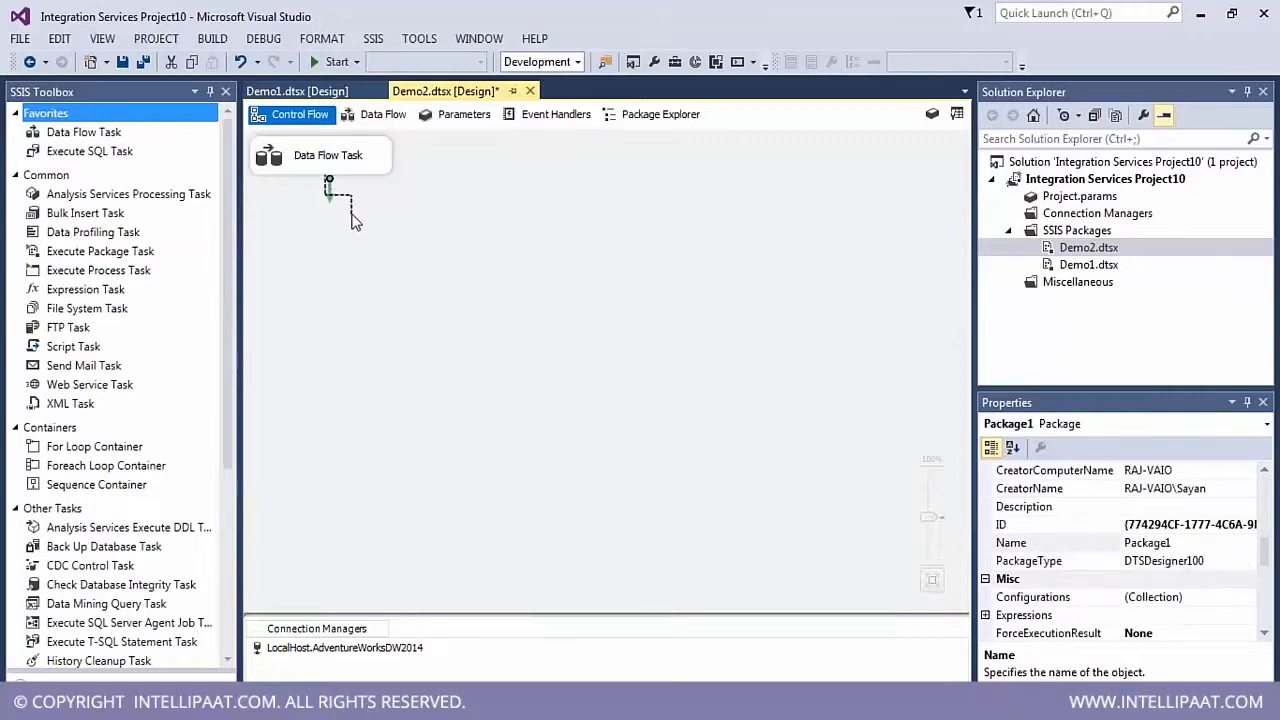
{"action": "left_click", "coordinate": [366, 114]}
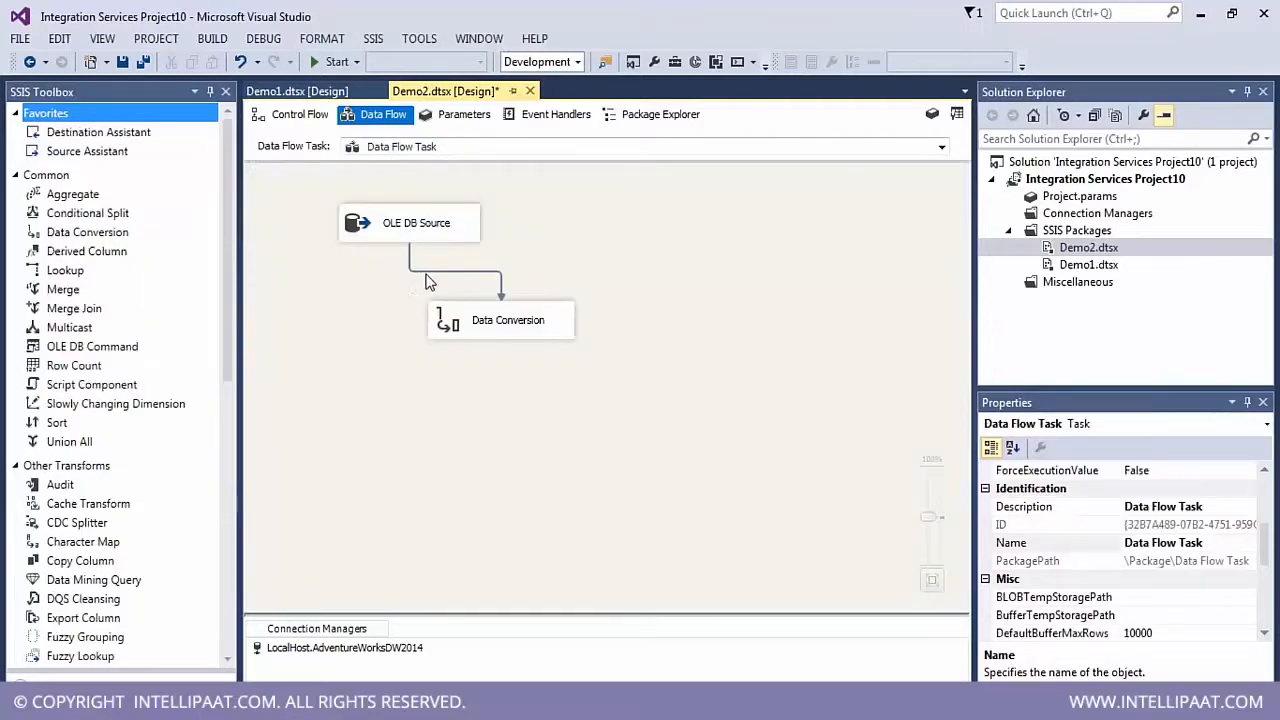
{"action": "left_click", "coordinate": [438, 271]}
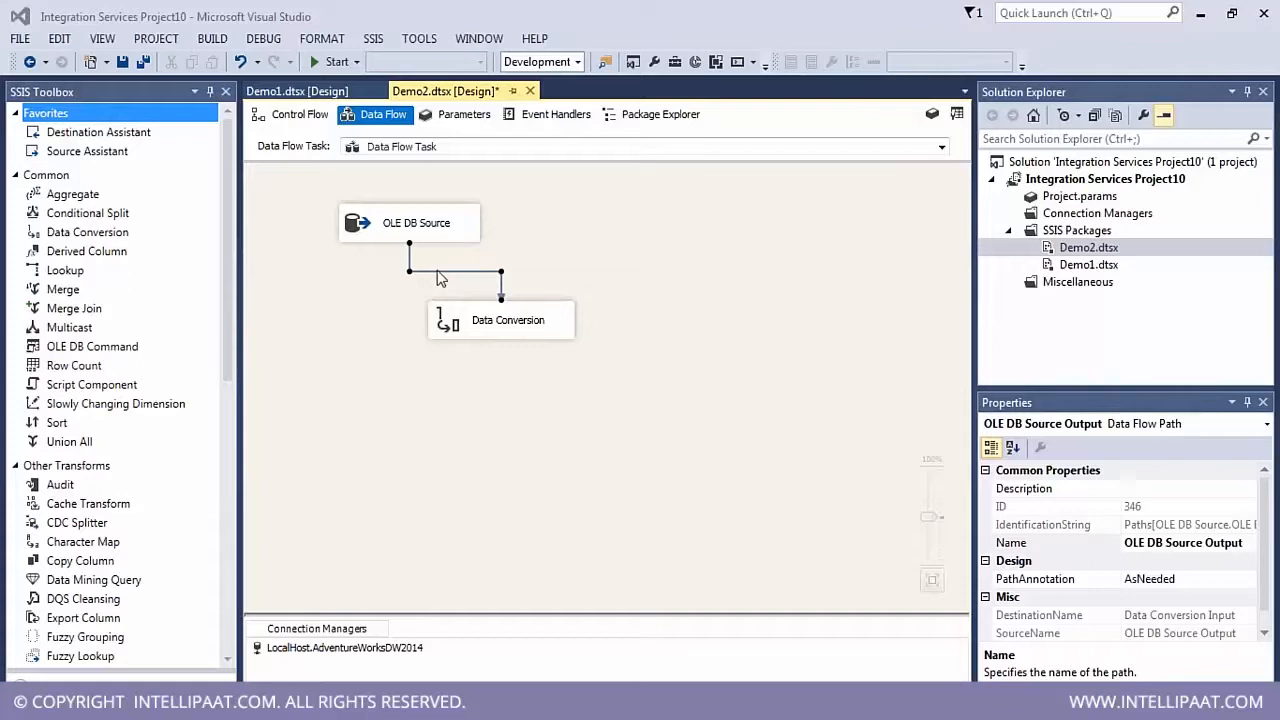
- Move the Data Conversion directly beneath the OLE DB Source so the path between them runs straight down
{"action": "left_click", "coordinate": [470, 328]}
{"action": "left_click_drag", "start_coordinate": [470, 322], "coordinate": [390, 336]}
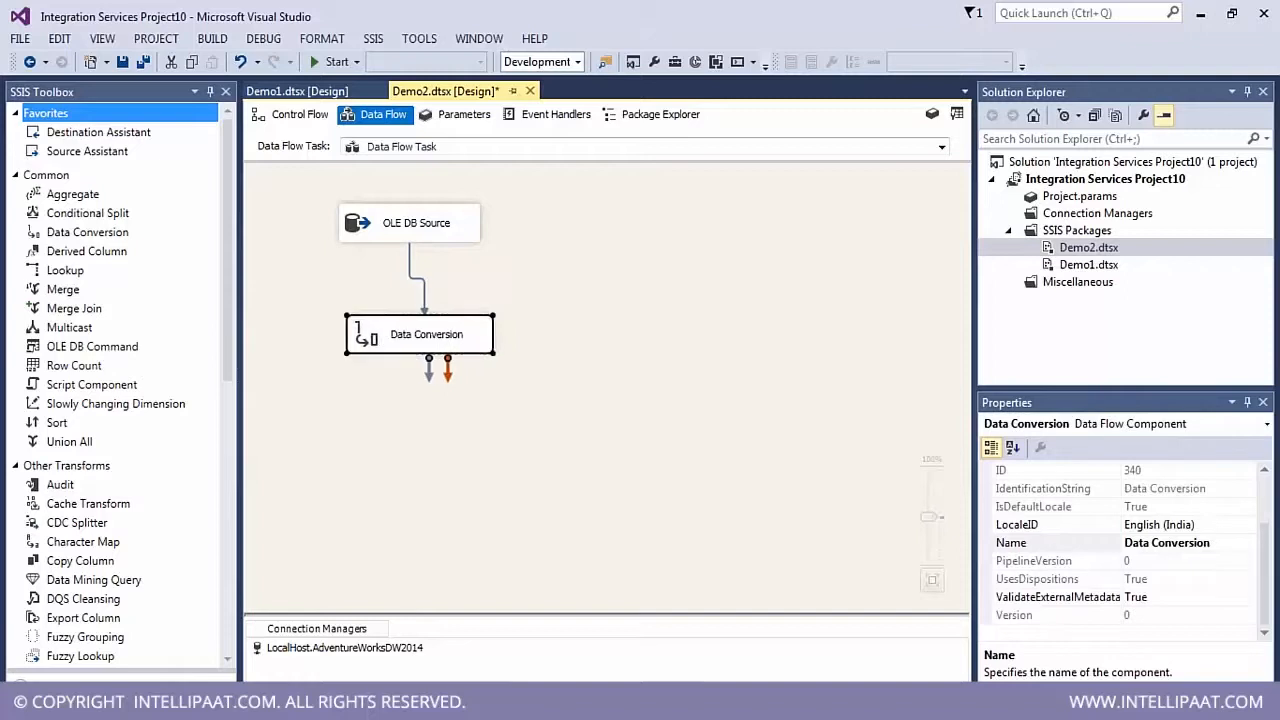
{"action": "left_click_drag", "start_coordinate": [476, 335], "coordinate": [463, 333]}
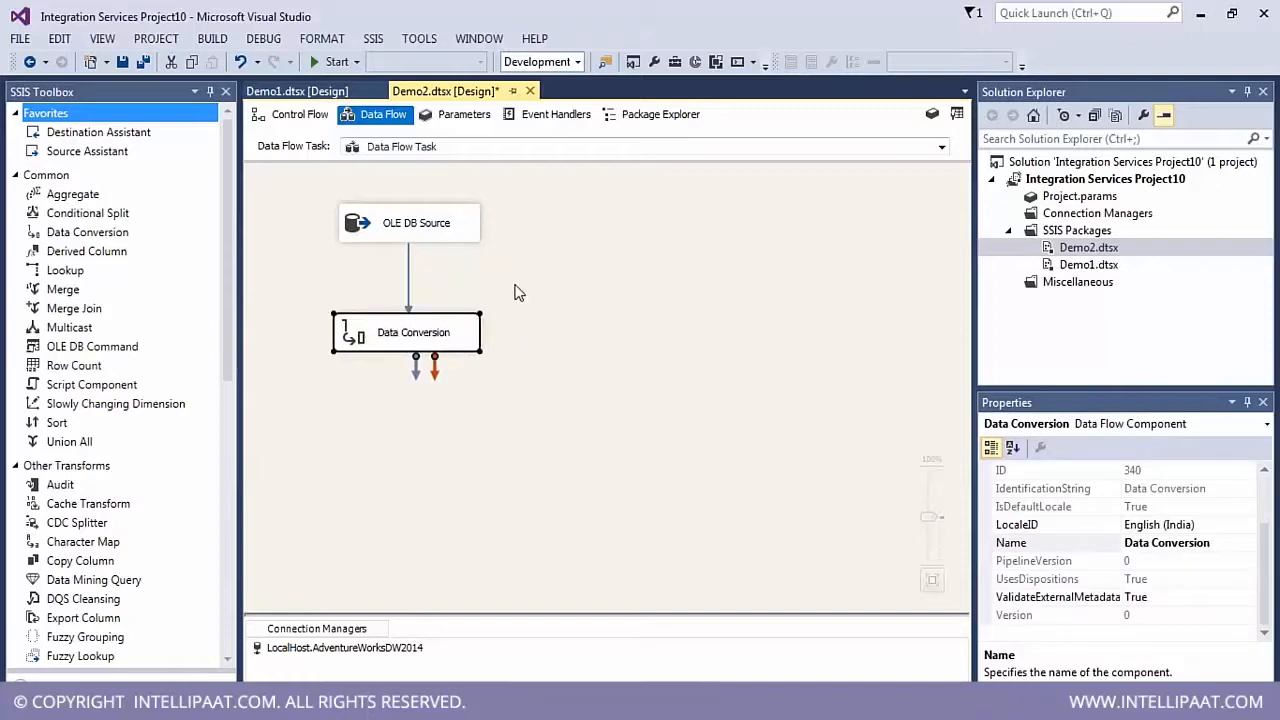
- Examine the OLE DB Source, the available source and destination components, the Data Conversion, and the path joining source and transformation
{"action": "left_click", "coordinate": [456, 232]}
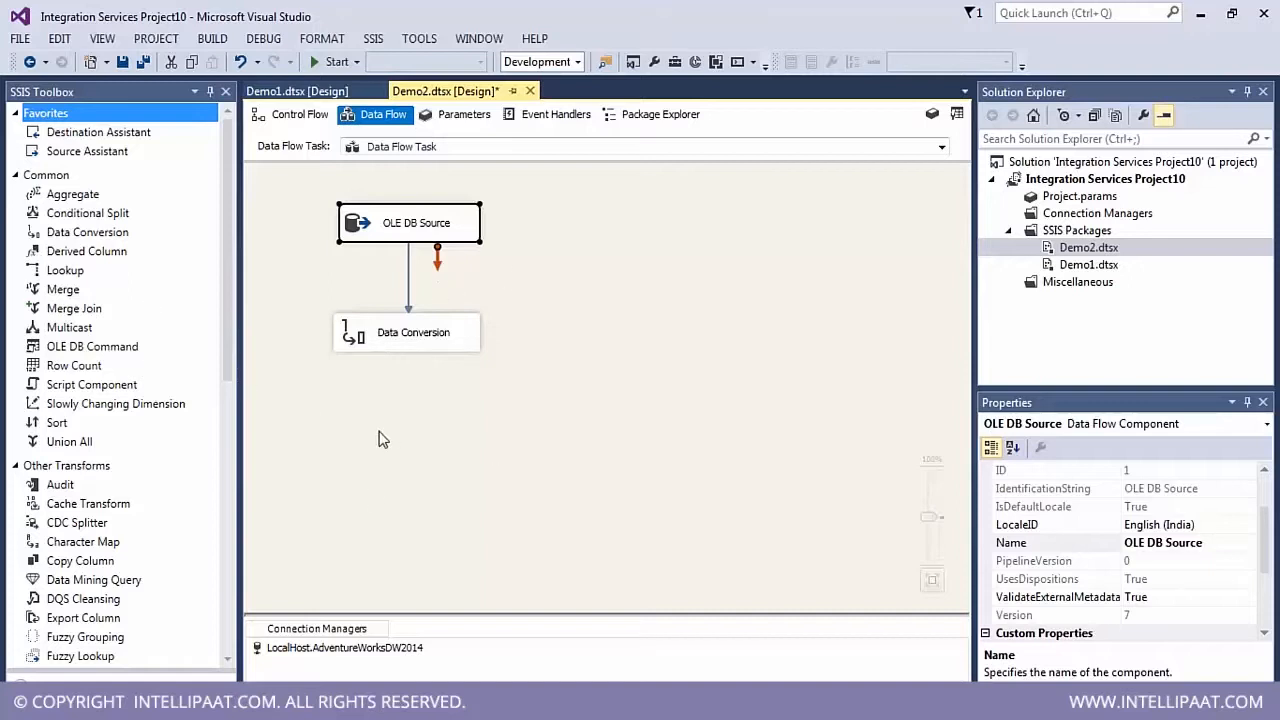
{"action": "scroll", "coordinate": [126, 488], "scroll_direction": "down", "scroll_amount": 10}
{"action": "scroll", "coordinate": [128, 488], "scroll_direction": "down", "scroll_amount": 1}
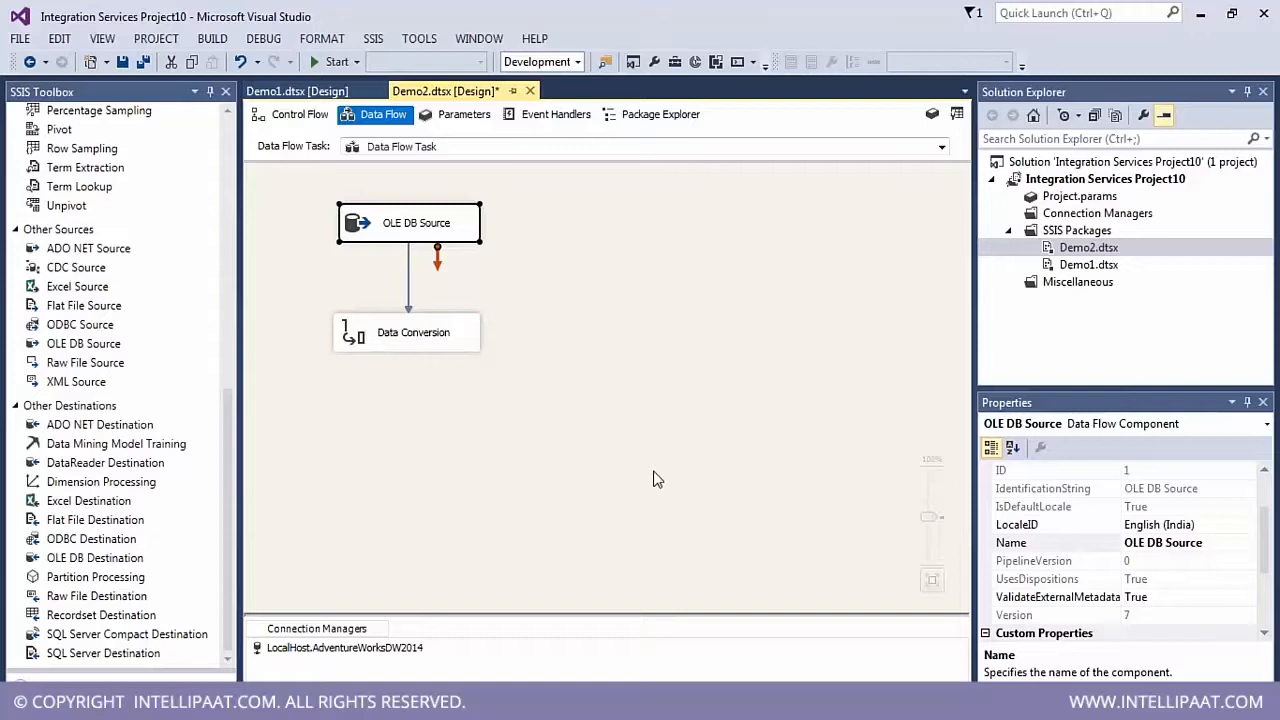
{"action": "left_click", "coordinate": [407, 295]}
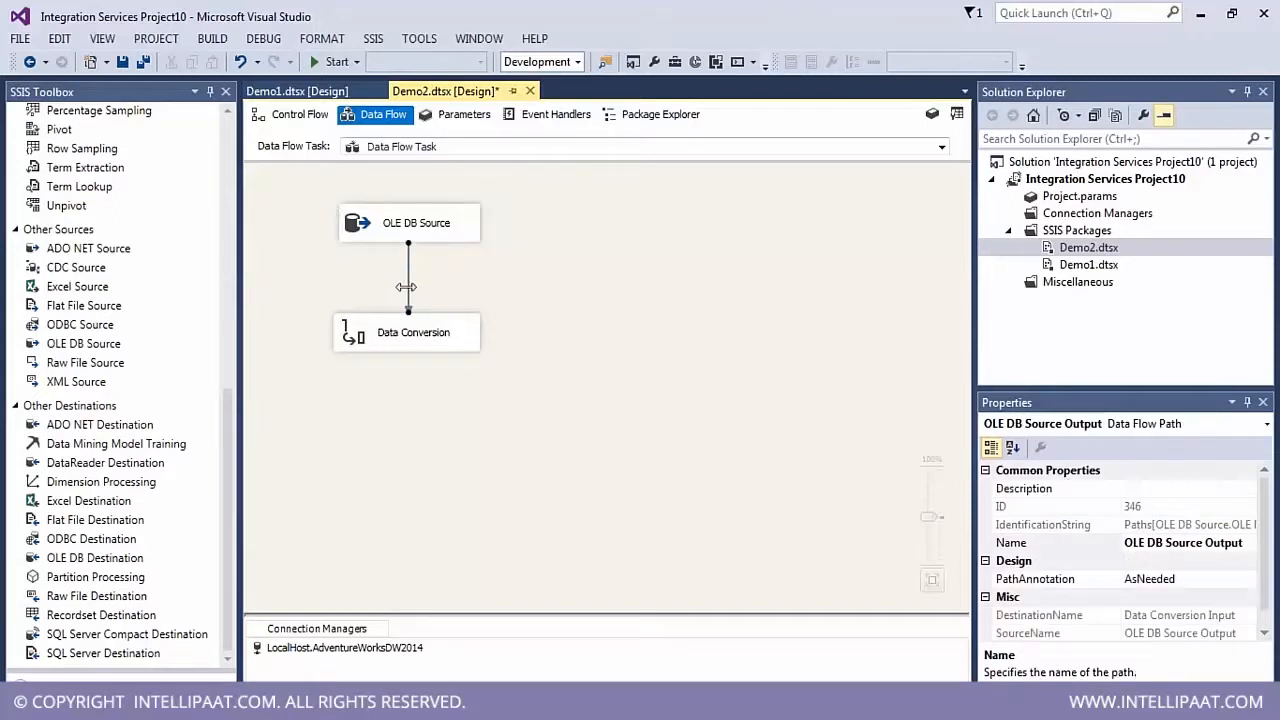
{"action": "left_click", "coordinate": [407, 228]}
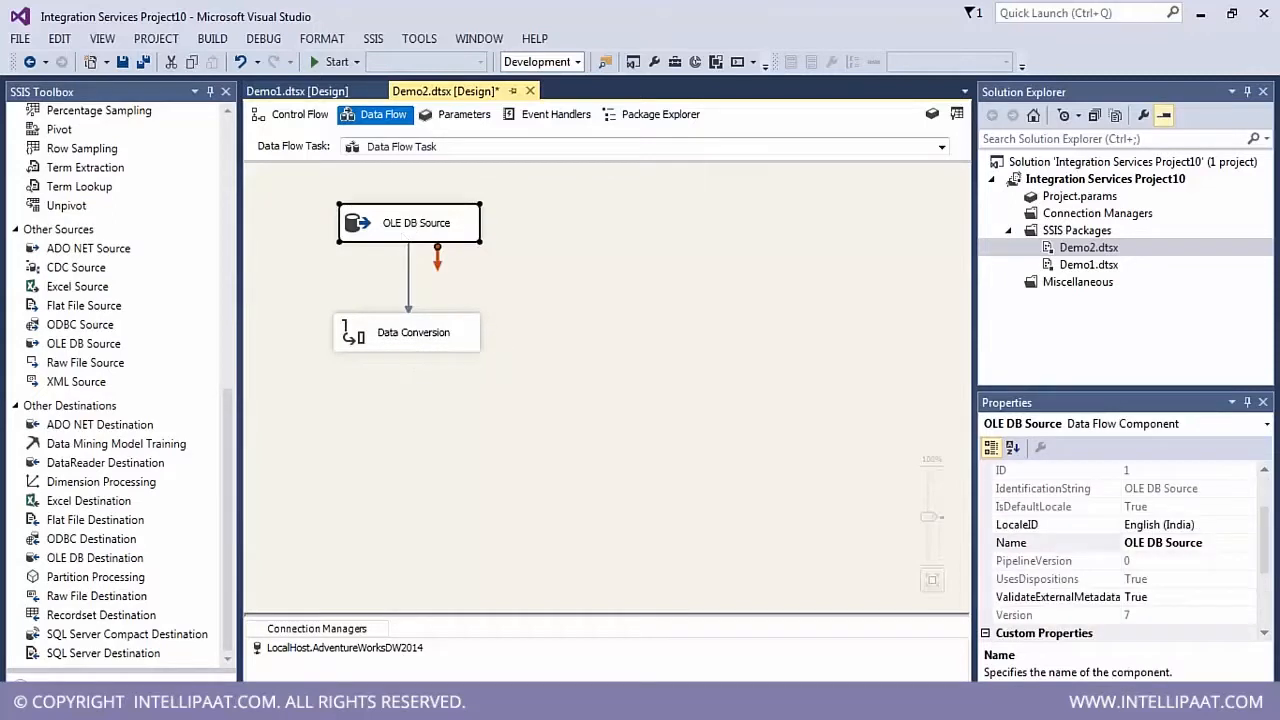
{"action": "left_click", "coordinate": [395, 322]}
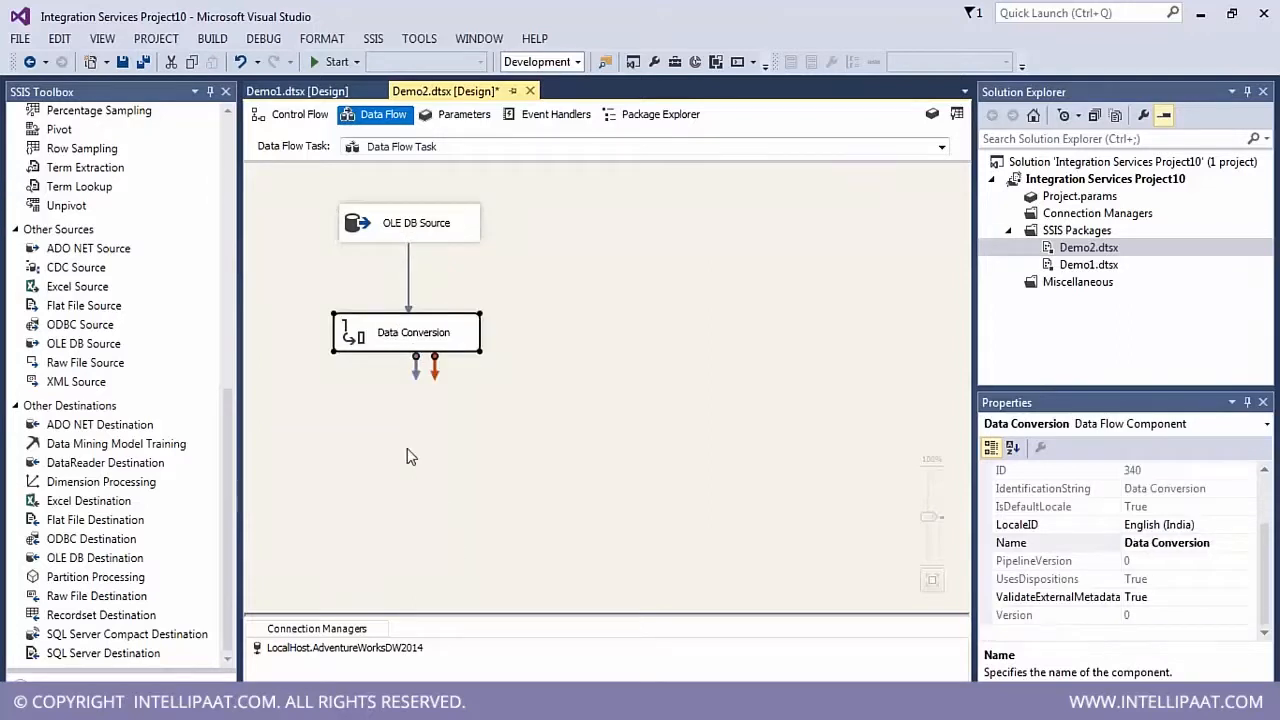
{"action": "left_click", "coordinate": [410, 293]}
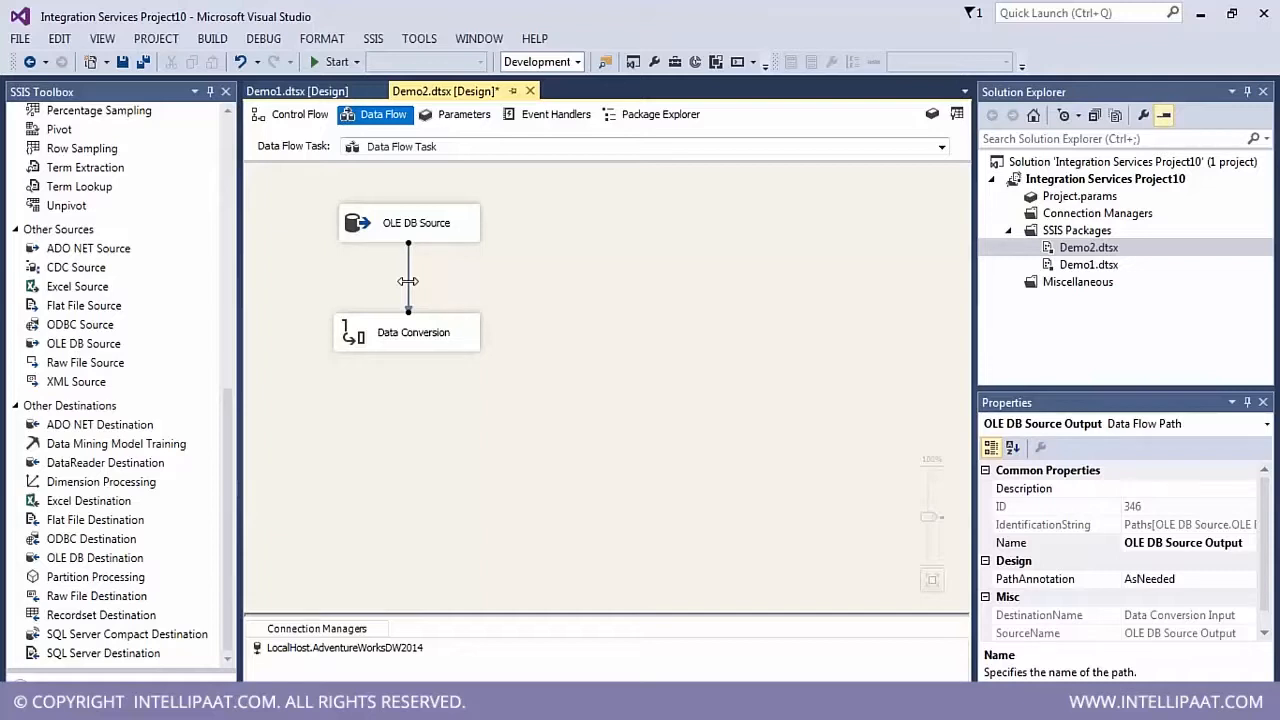
{"action": "left_click", "coordinate": [308, 118]}
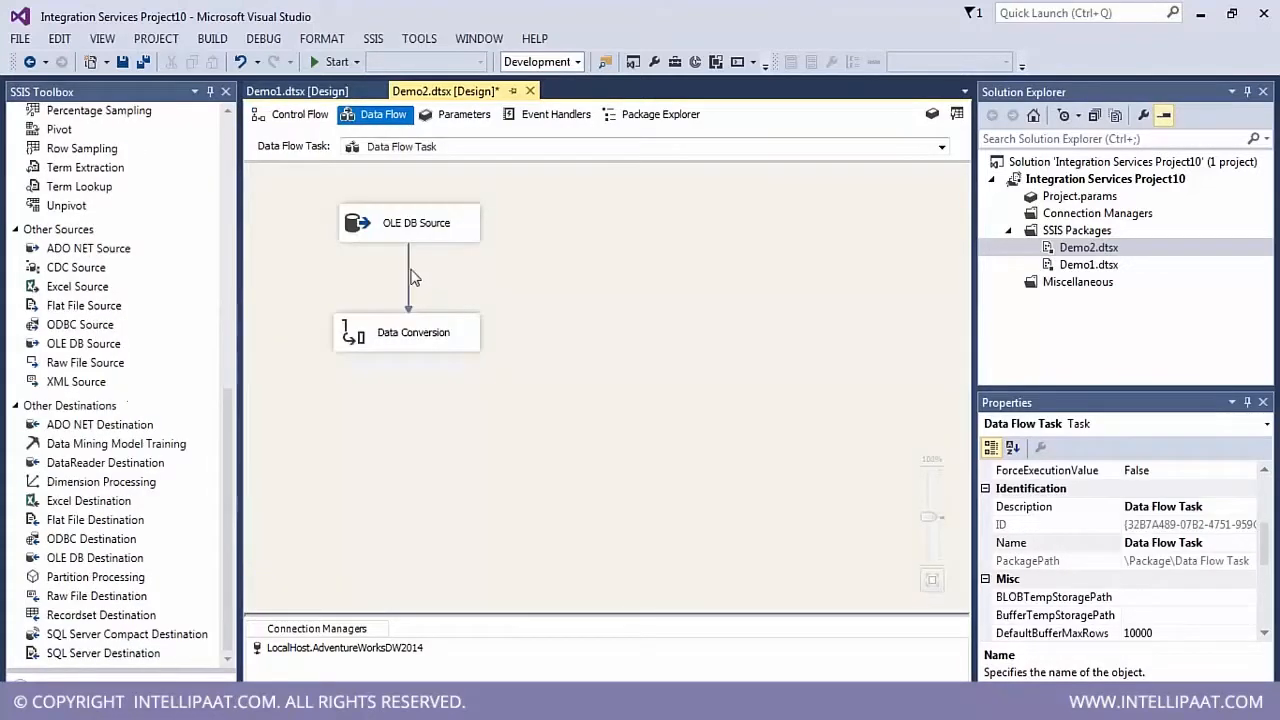
{"action": "left_click", "coordinate": [408, 268]}
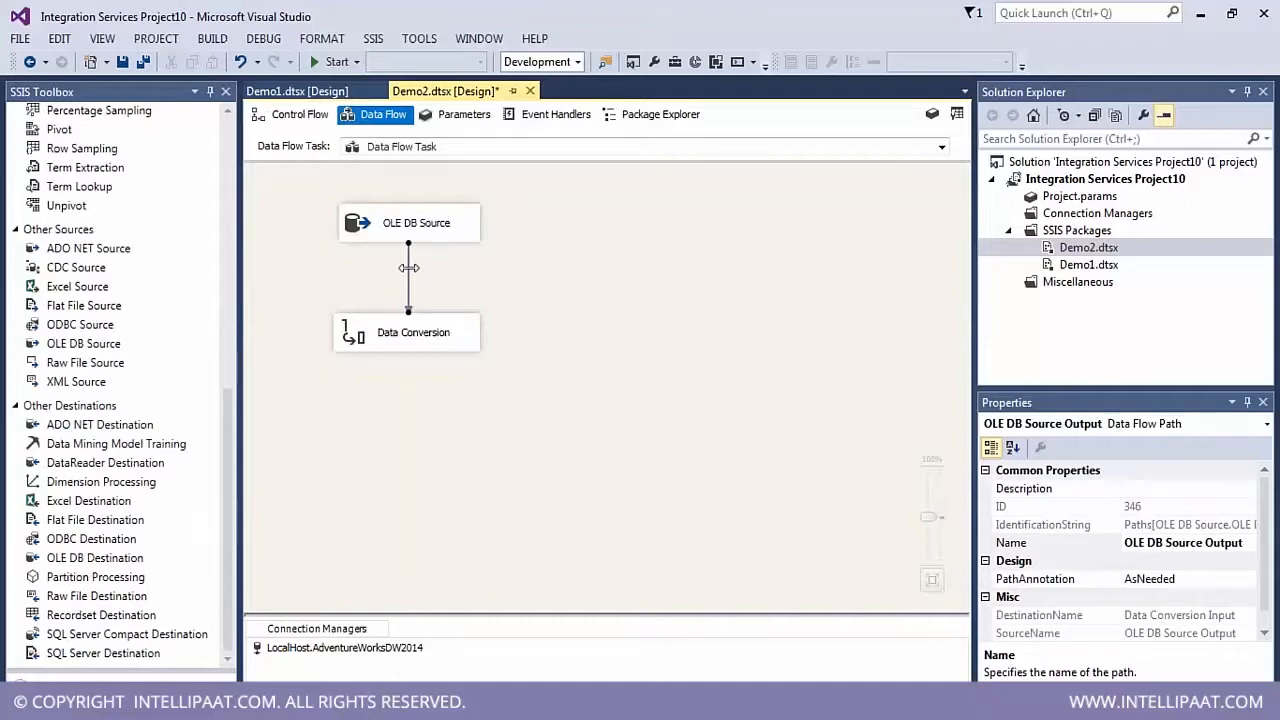